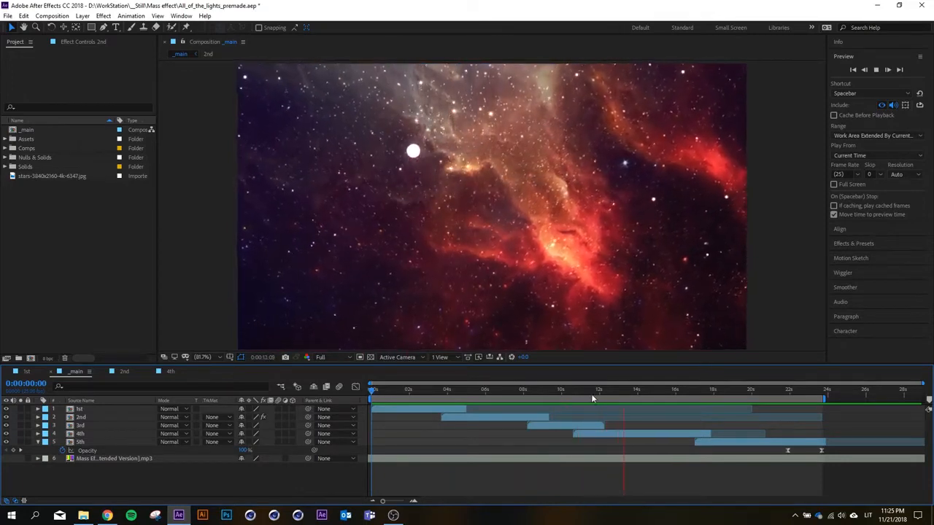
# Scrub the _main composition to about six seconds and open the nested 2nd composition.
pyautogui.moveTo(606, 390); pyautogui.dragTo(493, 394)
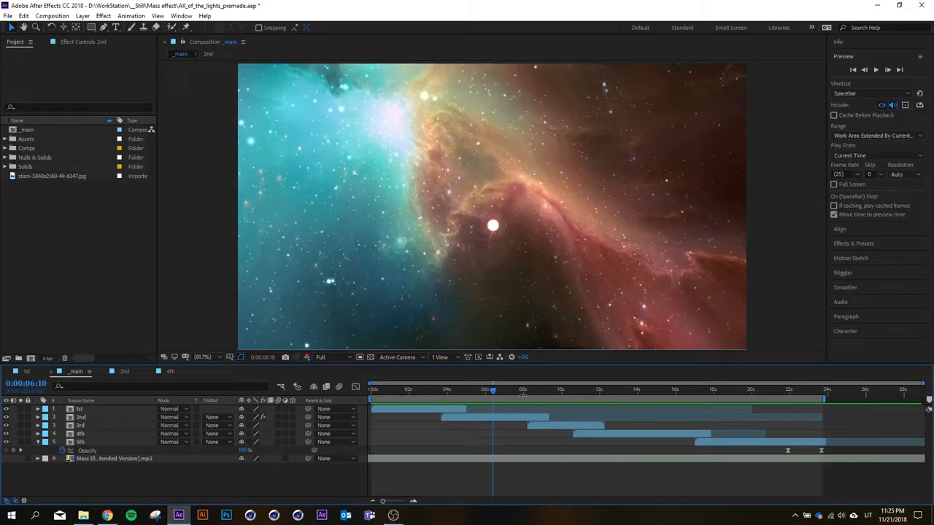
pyautogui.moveTo(500, 392); pyautogui.dragTo(489, 394)
pyautogui.doubleClick(482, 418)
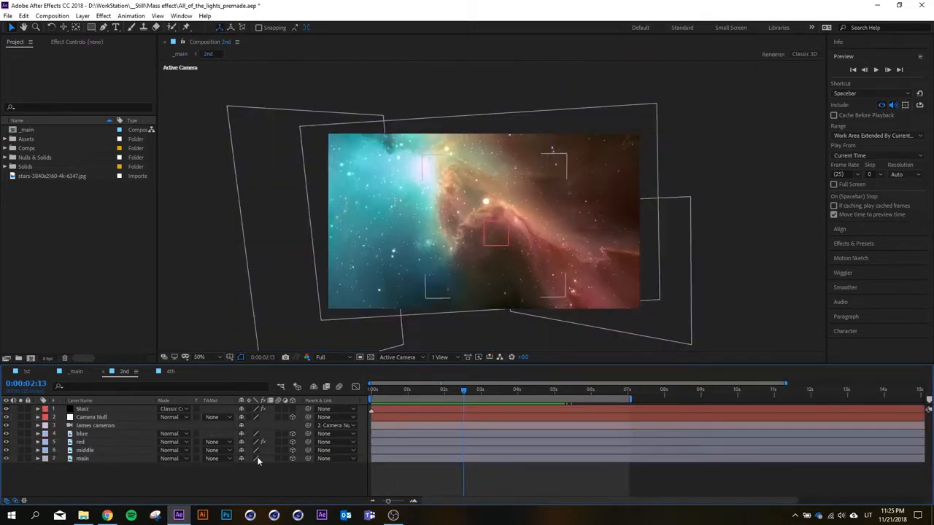
# Select all layers of the 2nd composition from main up to Starz to show their outlines, and clear the selection.
pyautogui.click(82, 459)
pyautogui.click(89, 467)
pyautogui.moveTo(89, 468); pyautogui.dragTo(89, 409)
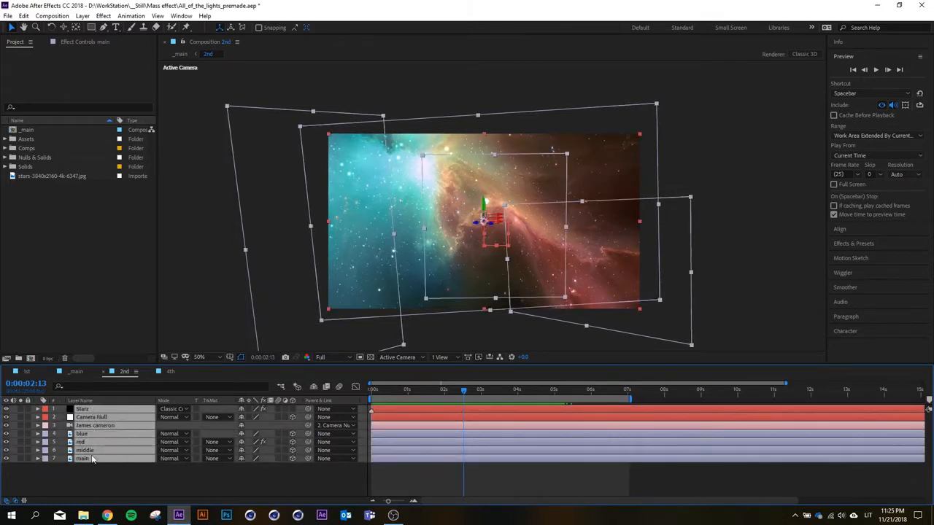
pyautogui.click(93, 472)
# Delete the stars-3840x2160-4k-6347.jpg footage from the project.
pyautogui.click(46, 177)
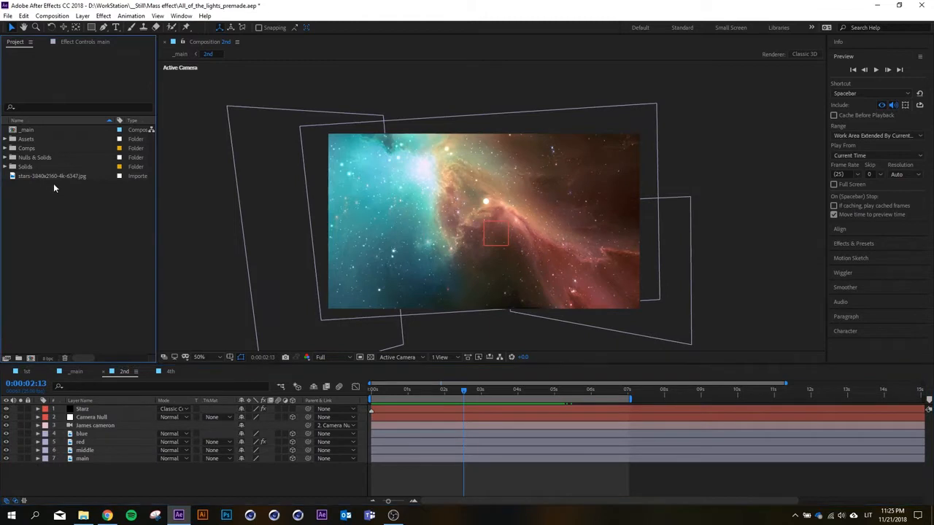
pyautogui.press('Delete')
pyautogui.click(115, 487)
# View the 2nd composition from Custom View 1 to examine its camera and the main layer in 3D space.
pyautogui.moveTo(391, 391); pyautogui.dragTo(419, 397)
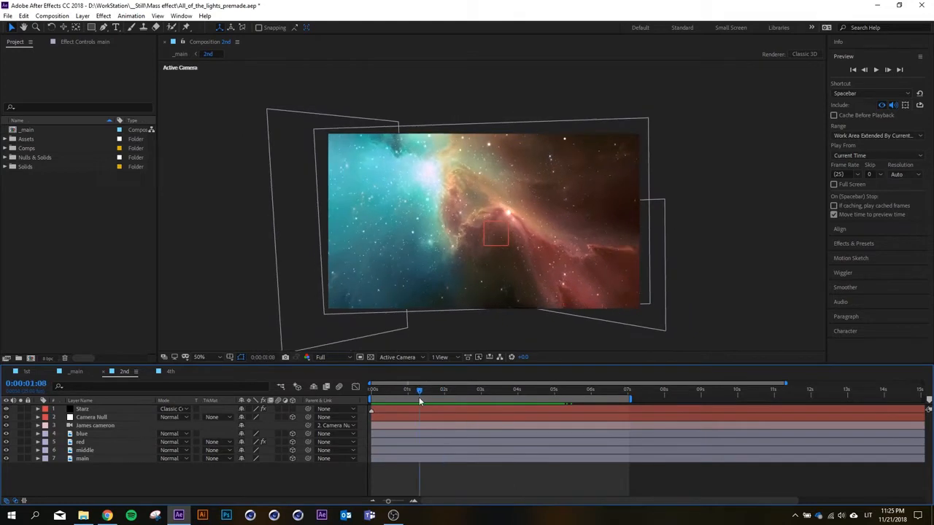
pyautogui.click(406, 357)
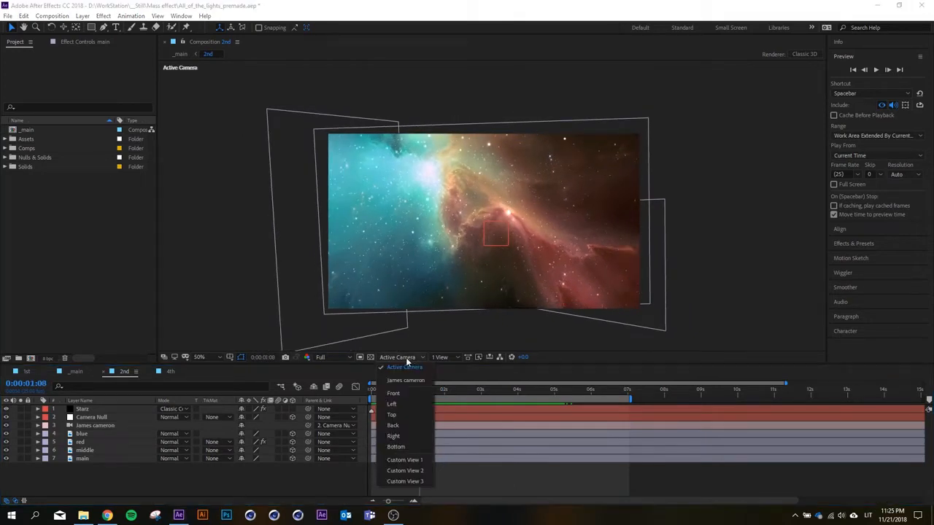
pyautogui.click(399, 462)
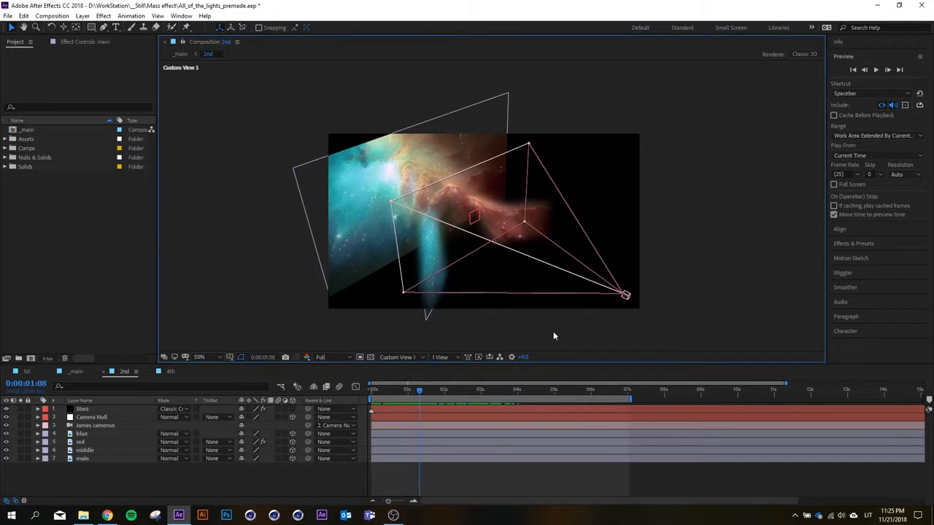
pyautogui.click(626, 297)
pyautogui.moveTo(412, 391)
pyautogui.mouseDown()
pyautogui.moveTo(546, 391)
pyautogui.moveTo(386, 390)
pyautogui.moveTo(490, 390)
pyautogui.moveTo(415, 391)
pyautogui.mouseUp()
pyautogui.click(86, 459)
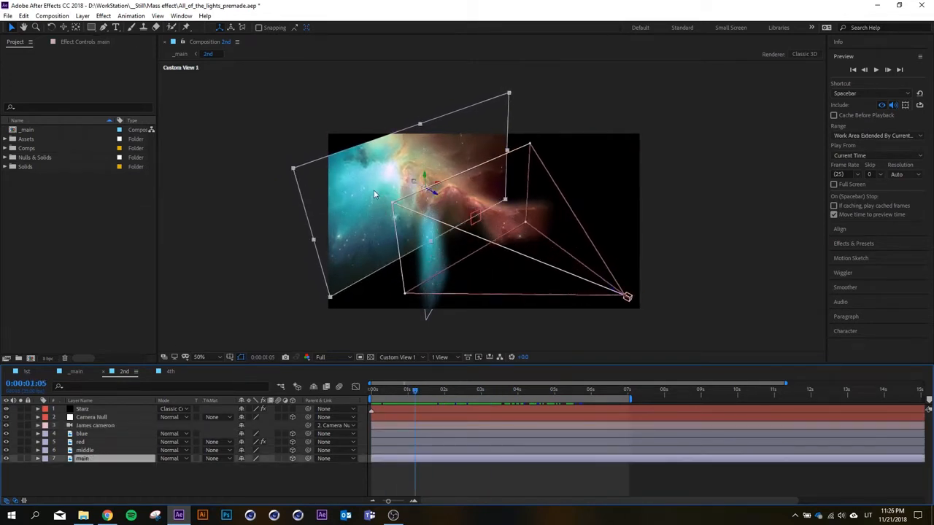
# Return the 2nd composition to the Active Camera view and scrub to about three seconds.
pyautogui.click(407, 357)
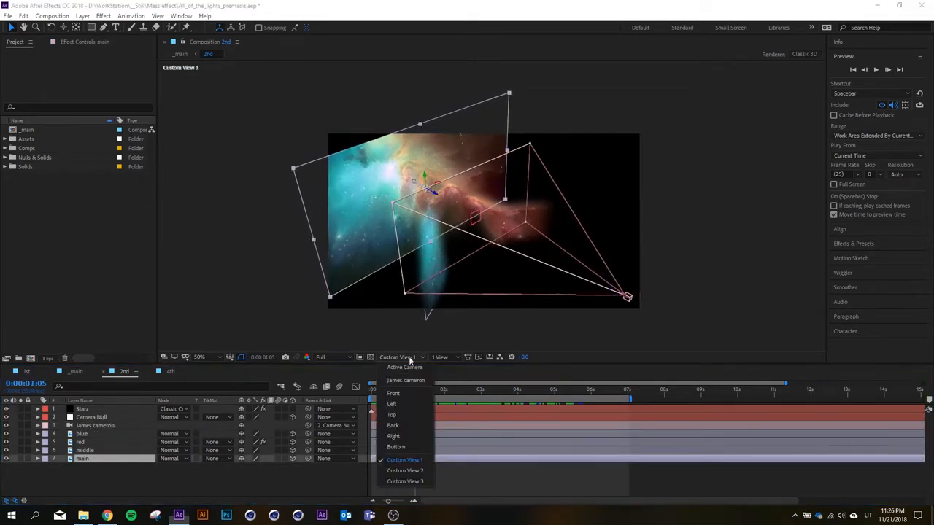
pyautogui.click(404, 367)
pyautogui.moveTo(410, 390); pyautogui.dragTo(480, 389)
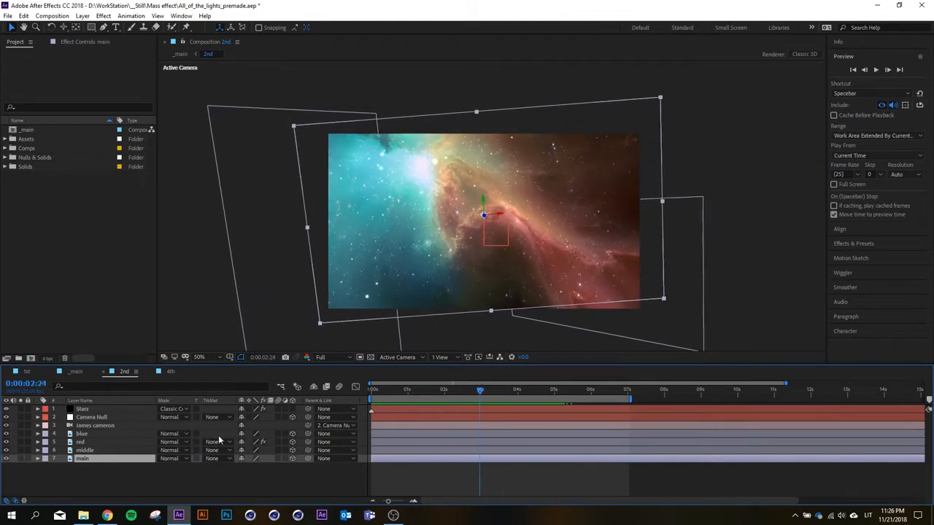
# Examine the outlines of the blue, red and middle layers together, and clear the selection.
pyautogui.click(86, 451)
pyautogui.keyDown('shift'); pyautogui.click(85, 435); pyautogui.keyUp('shift')
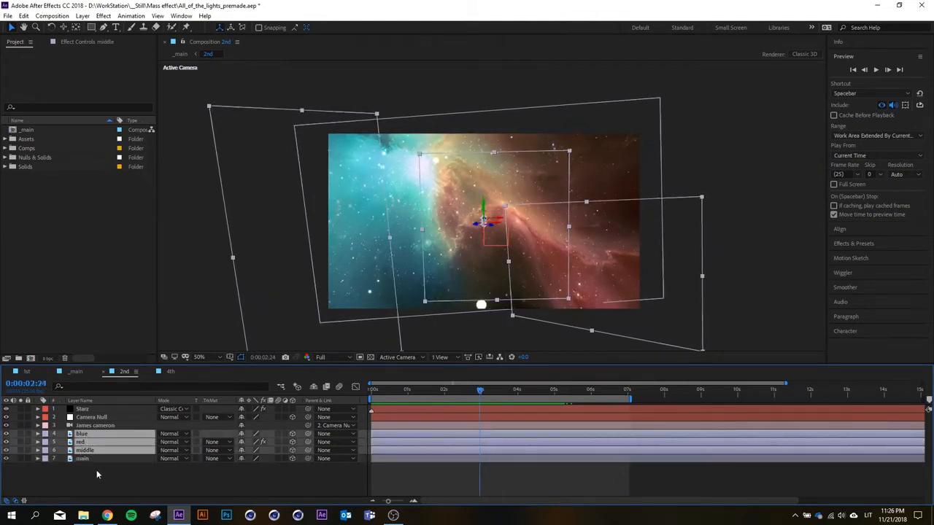
pyautogui.click(96, 474)
pyautogui.click(91, 450)
pyautogui.keyDown('shift'); pyautogui.click(87, 435); pyautogui.keyUp('shift')
pyautogui.click(82, 480)
pyautogui.click(81, 433)
pyautogui.keyDown('shift'); pyautogui.click(85, 450); pyautogui.keyUp('shift')
pyautogui.click(101, 475)
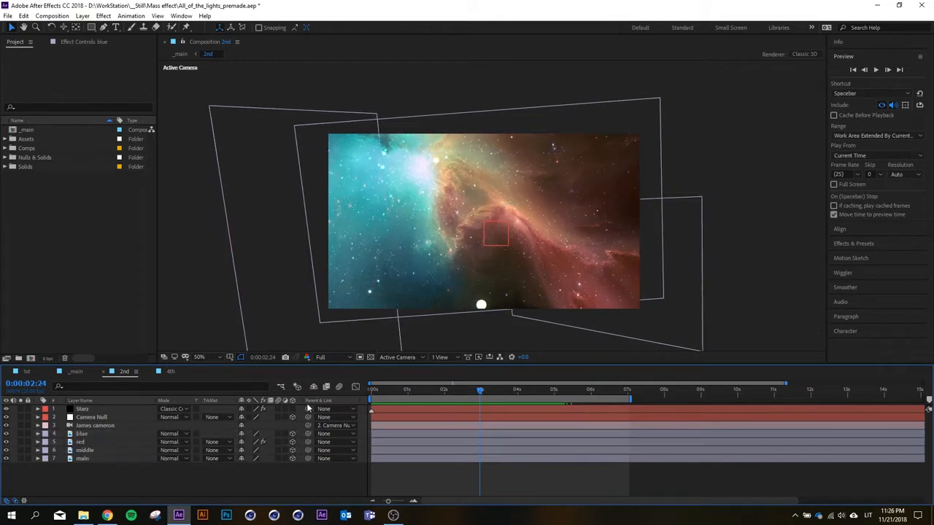
# Show the outlines of every layer in the 2nd composition, clear the selection, and return the playhead to 0:00:00:00.
pyautogui.click(83, 458)
pyautogui.hotkey('ctrl', 'a')
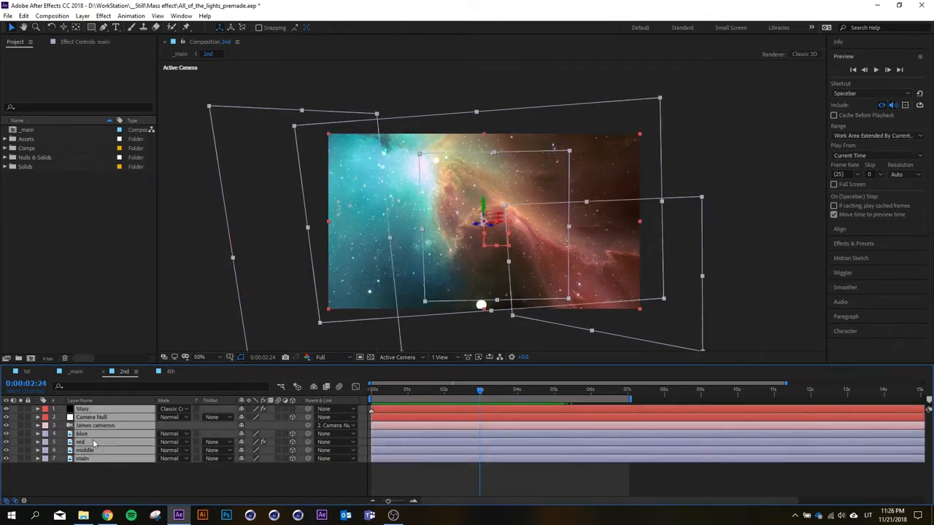
pyautogui.click(96, 475)
pyautogui.click(372, 391)
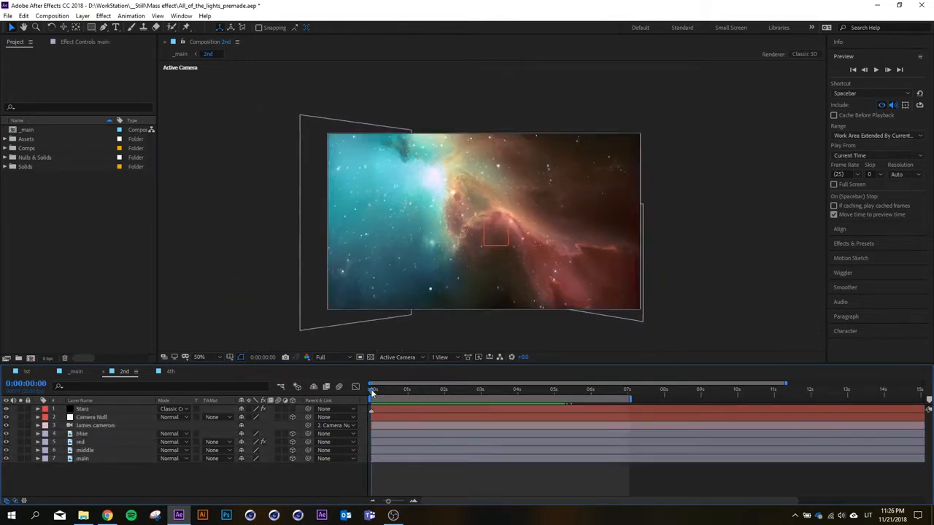
pyautogui.moveTo(371, 391); pyautogui.dragTo(267, 475)
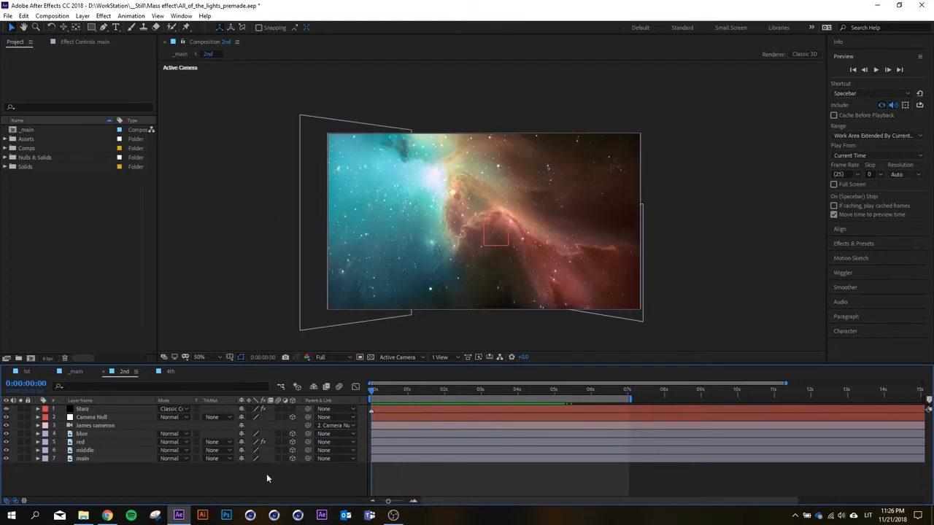
# Import the stars-3840x2160-4k-6347 image from the Mass effect folder as footage and open it in the footage viewer.
pyautogui.click(41, 203)
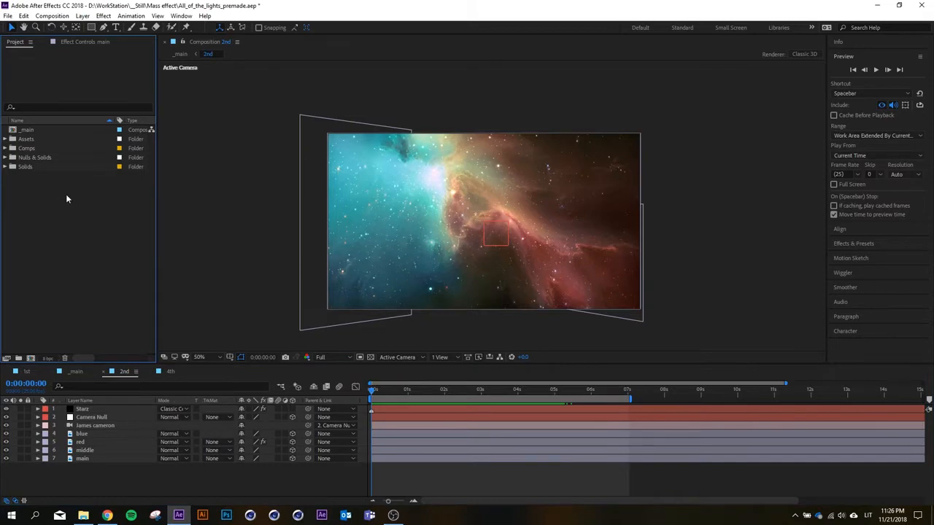
pyautogui.doubleClick(72, 189)
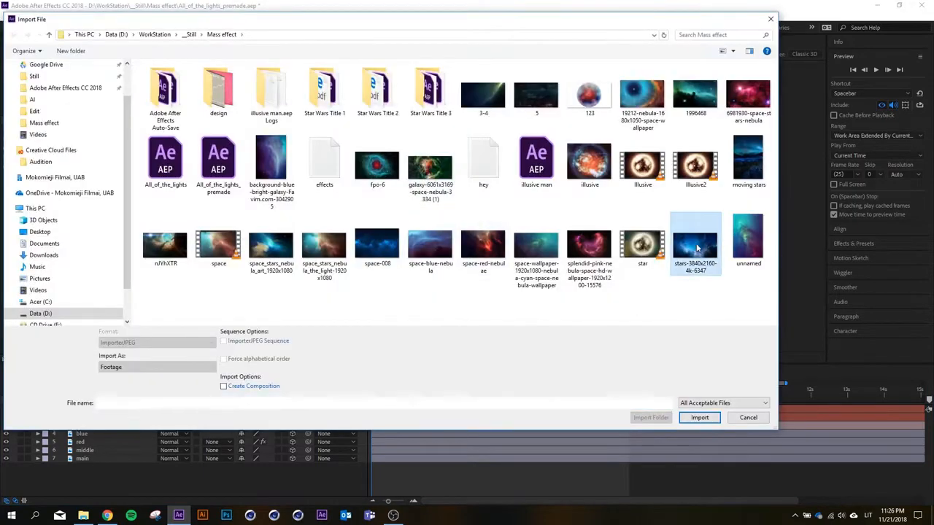
pyautogui.click(697, 249)
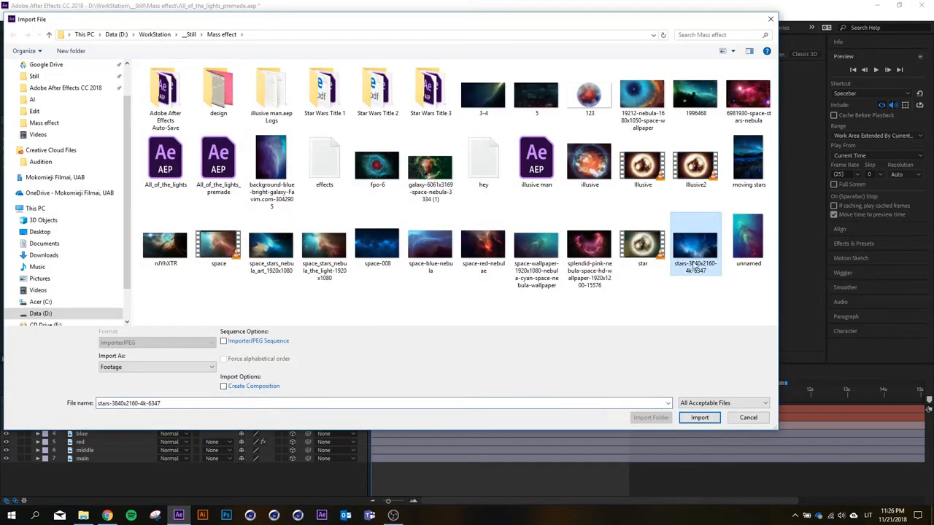
pyautogui.click(699, 418)
pyautogui.doubleClick(52, 178)
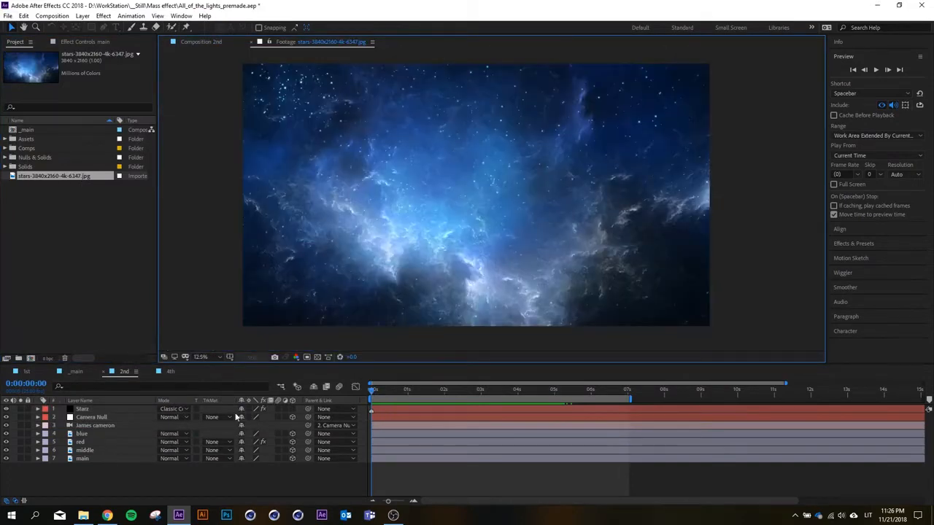
# Switch to Chrome and search Google for "space stars".
pyautogui.click(107, 515)
pyautogui.click(377, 204)
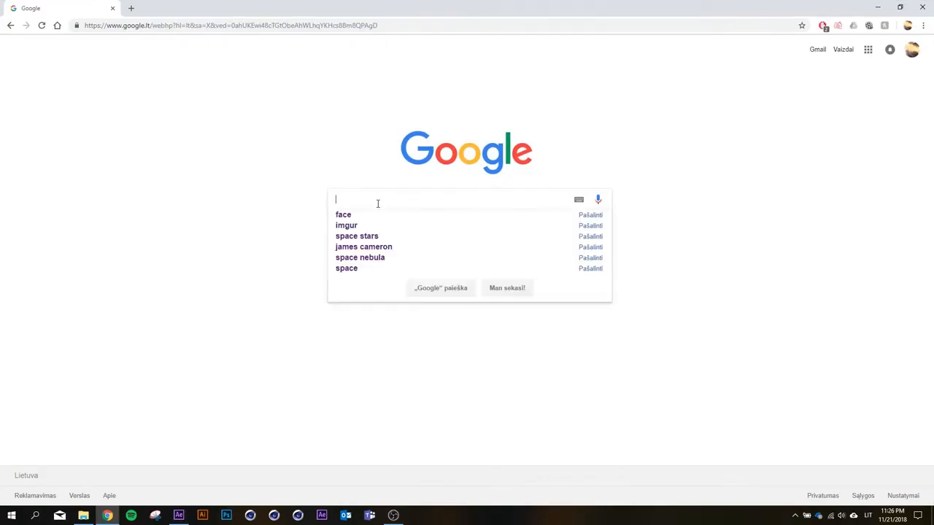
pyautogui.write('sca')
pyautogui.press('BackSpace')
pyautogui.press('BackSpace')
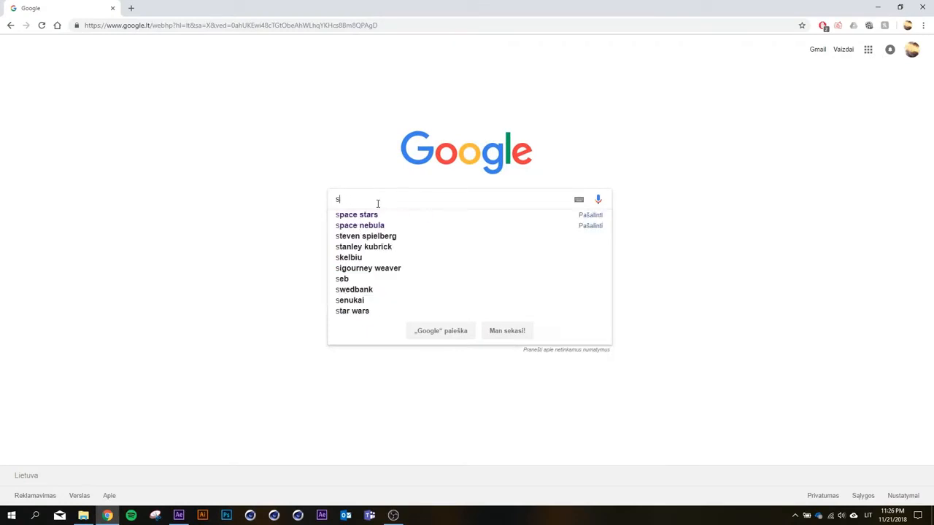
pyautogui.write('pace stars')
pyautogui.press('Return')
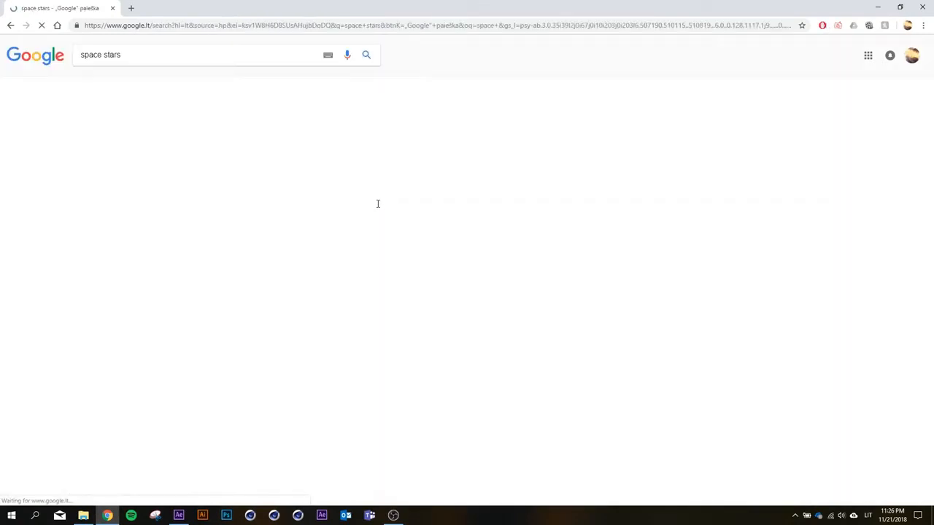
# Browse the image results and open the blue 3840 × 2160 Stars, 4K, Space, #6347 wallpaper.
pyautogui.click(128, 84)
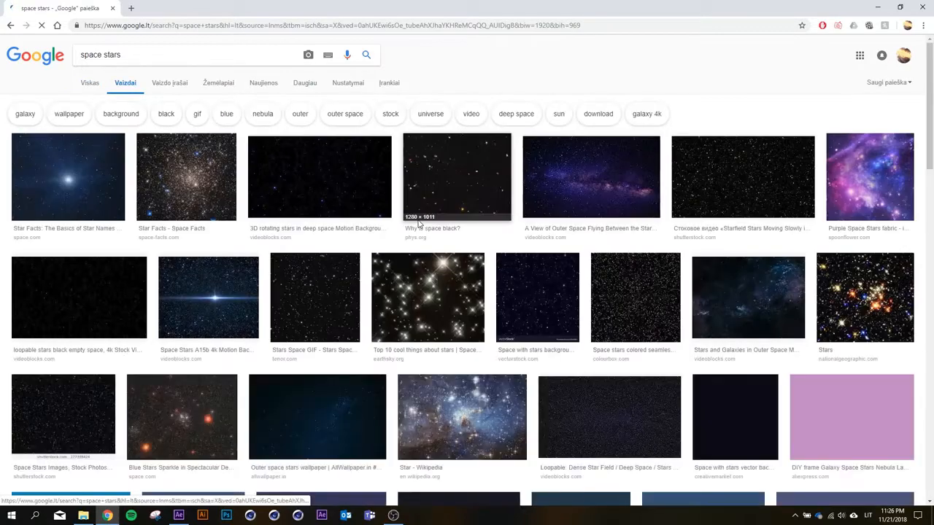
pyautogui.scroll(-5, 515, 317)
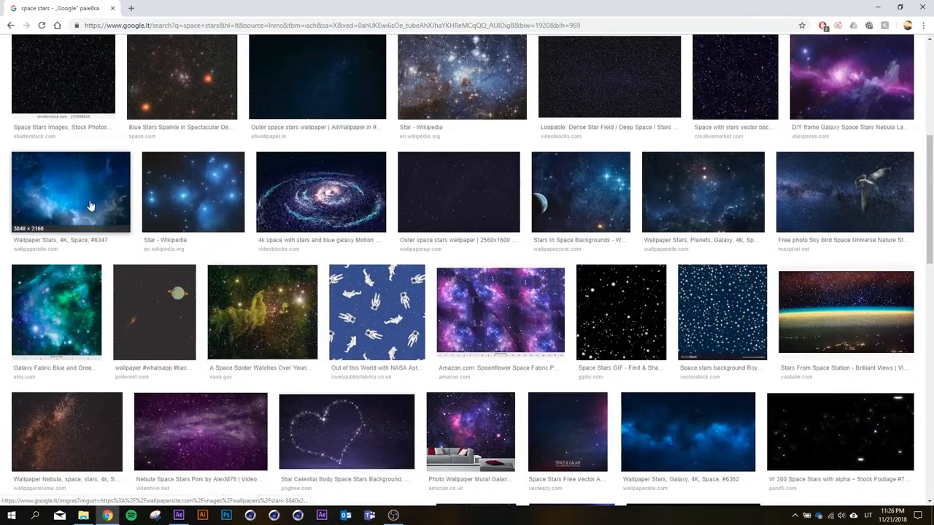
pyautogui.click(69, 193)
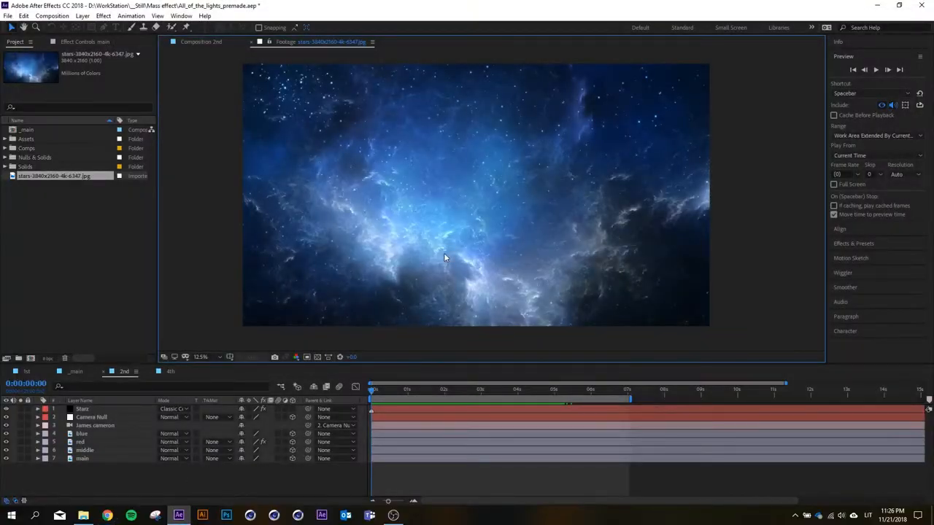
# Back in After Effects, create a 1920 × 1080 composition named "_" at 24 frames per second with a duration of 0:00:10:00.
pyautogui.scroll(-2, 443, 241)
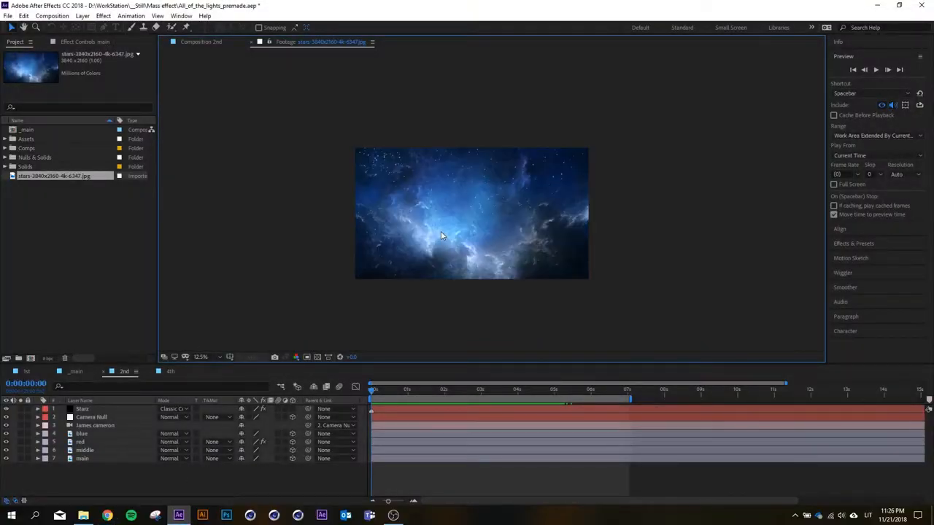
pyautogui.click(92, 256)
pyautogui.click(30, 358)
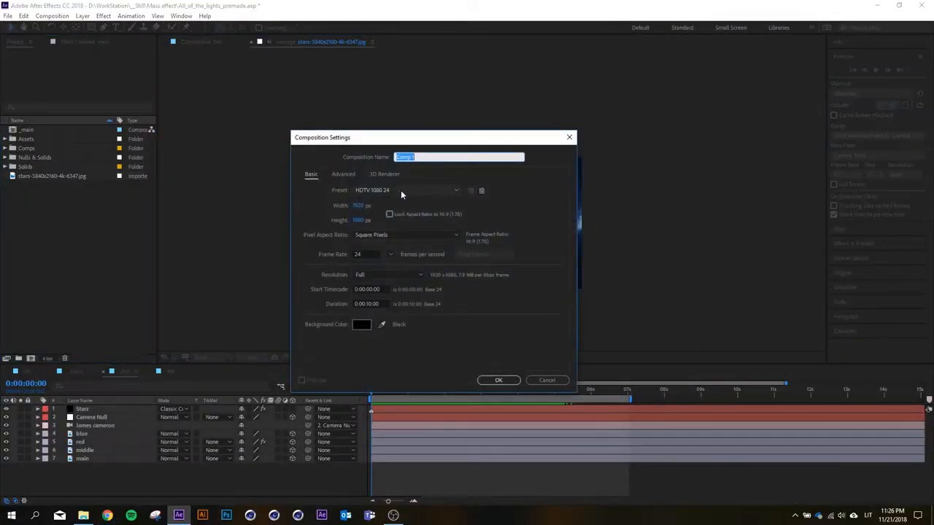
pyautogui.click(358, 206)
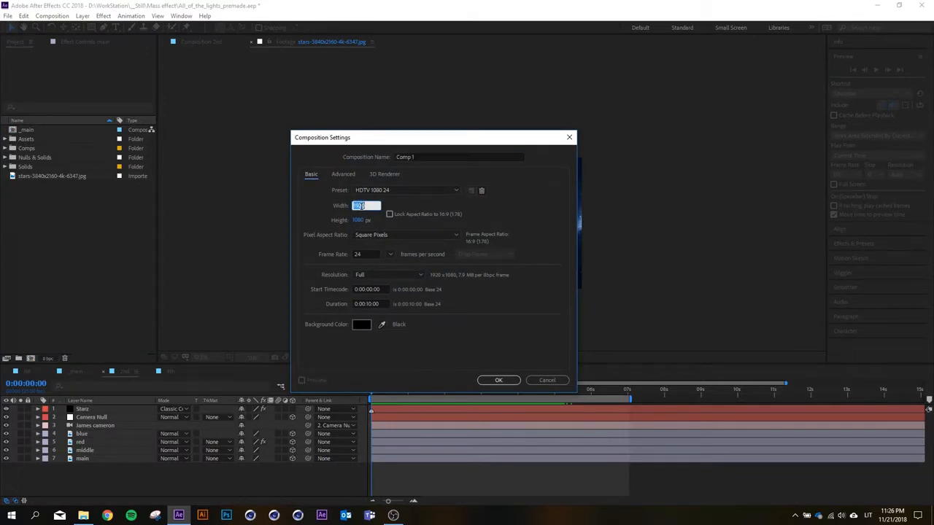
pyautogui.click(357, 221)
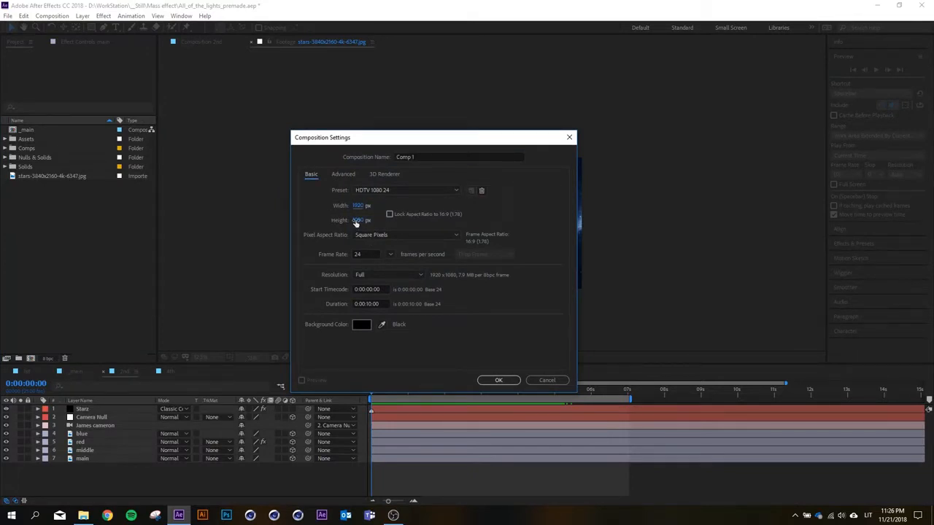
pyautogui.click(429, 157)
pyautogui.press('BackSpace')
pyautogui.click(390, 254)
pyautogui.click(331, 358)
pyautogui.click(371, 303)
pyautogui.click(498, 380)
# Add the stars-3840x2160-4k-6347.jpg footage as a layer in the new "_" composition.
pyautogui.click(58, 213)
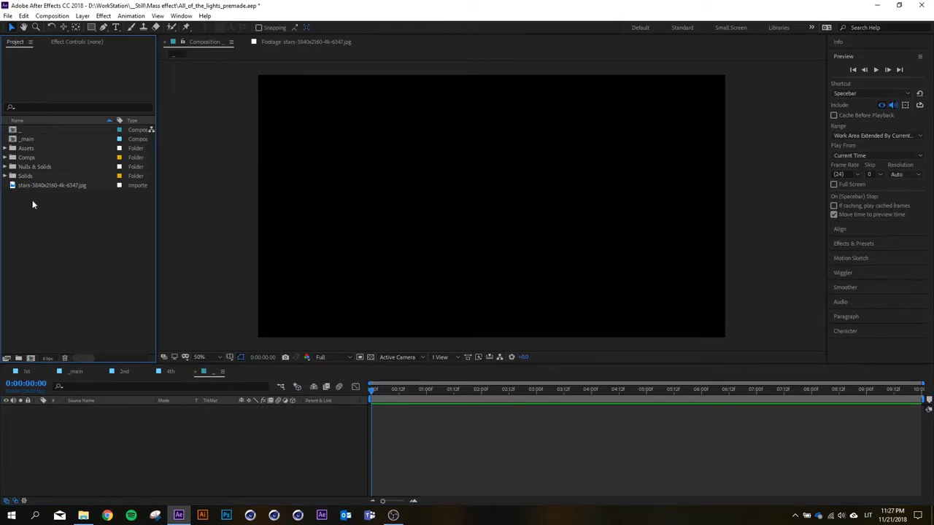
pyautogui.moveTo(44, 186); pyautogui.dragTo(75, 432)
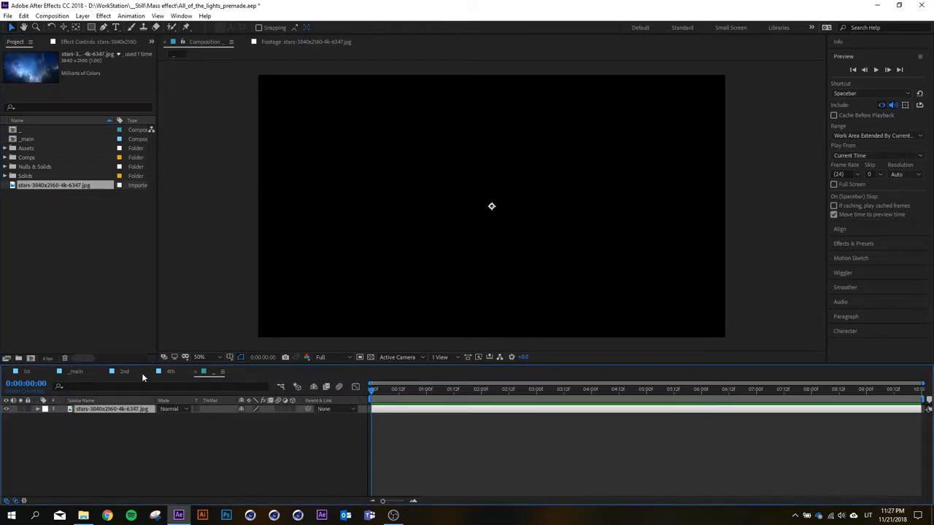
pyautogui.scroll(-3, 399, 227)
pyautogui.scroll(2, 402, 224)
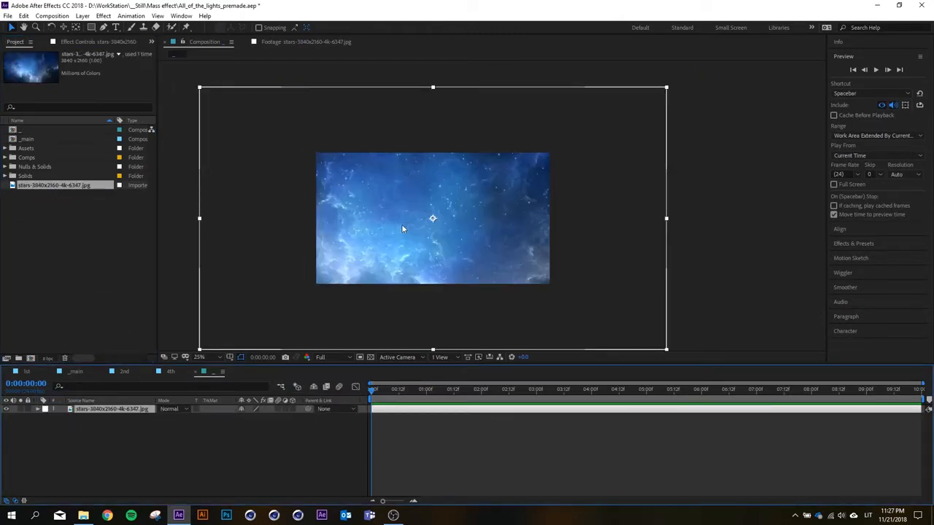
# Try adjusting the Scale of the stars image layer, and undo the change.
pyautogui.click(108, 444)
pyautogui.click(113, 407)
pyautogui.press('s')
pyautogui.moveTo(262, 418); pyautogui.dragTo(256, 420)
pyautogui.hotkey('ctrl', 'z')
# Fit the stars image layer to the composition's height.
pyautogui.click(84, 16)
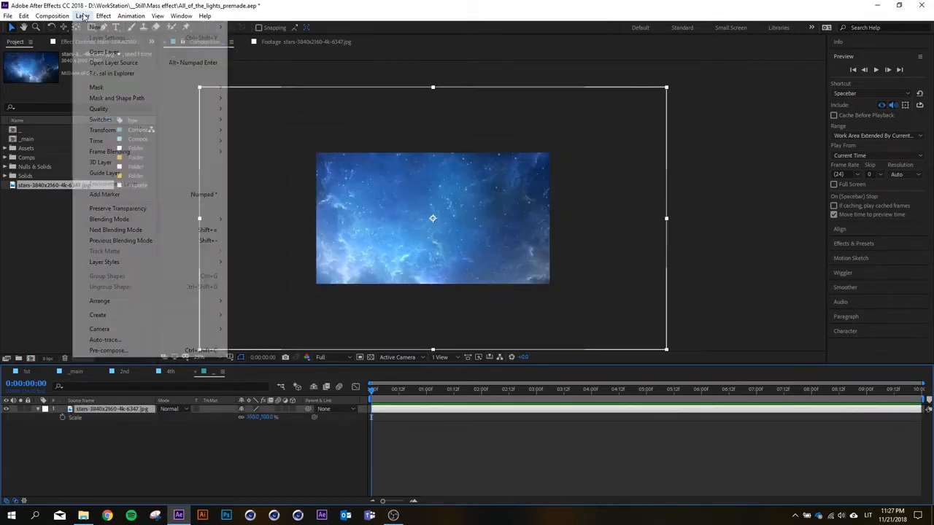
pyautogui.moveTo(122, 131)
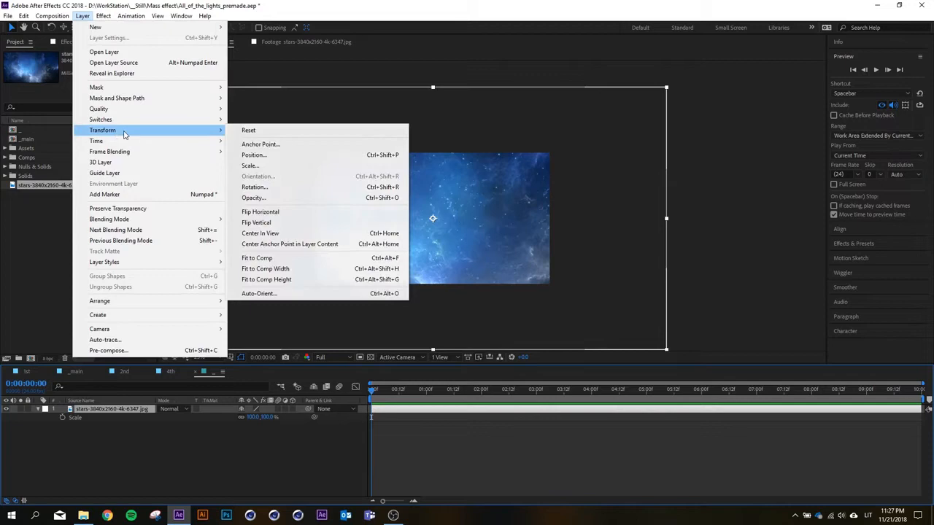
pyautogui.click(283, 283)
pyautogui.scroll(1, 402, 209)
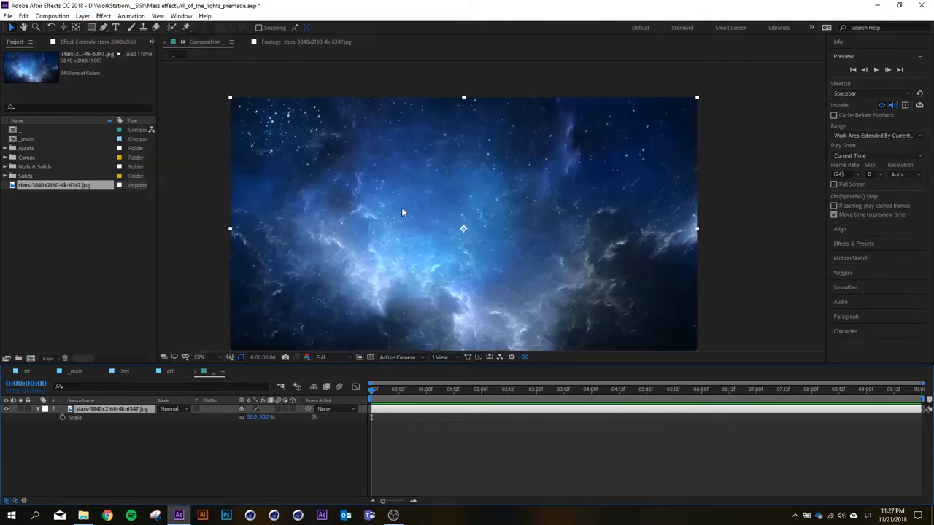
# Turn the stars image layer into a 3D layer and collapse its properties.
pyautogui.scroll(-1, 424, 209)
pyautogui.scroll(1, 444, 227)
pyautogui.scroll(-1, 444, 240)
pyautogui.scroll(1, 434, 251)
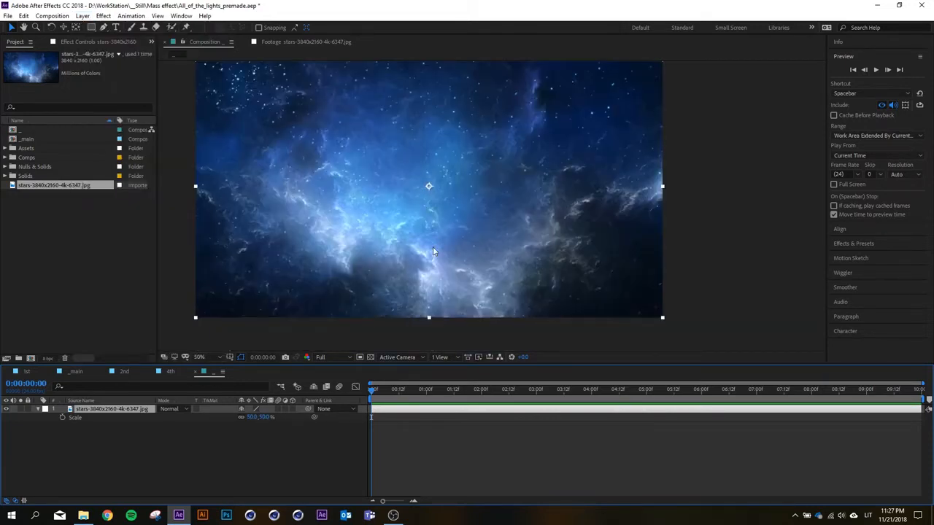
pyautogui.click(169, 477)
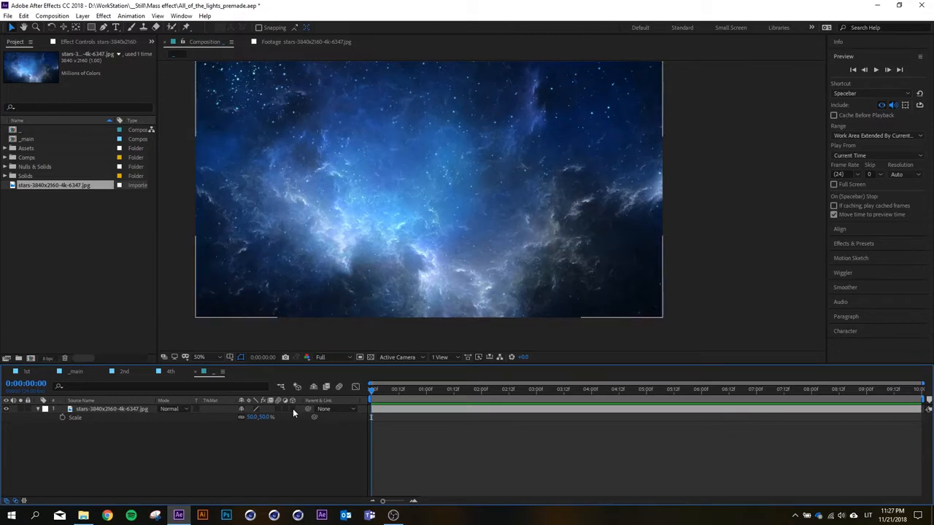
pyautogui.click(293, 410)
pyautogui.click(37, 409)
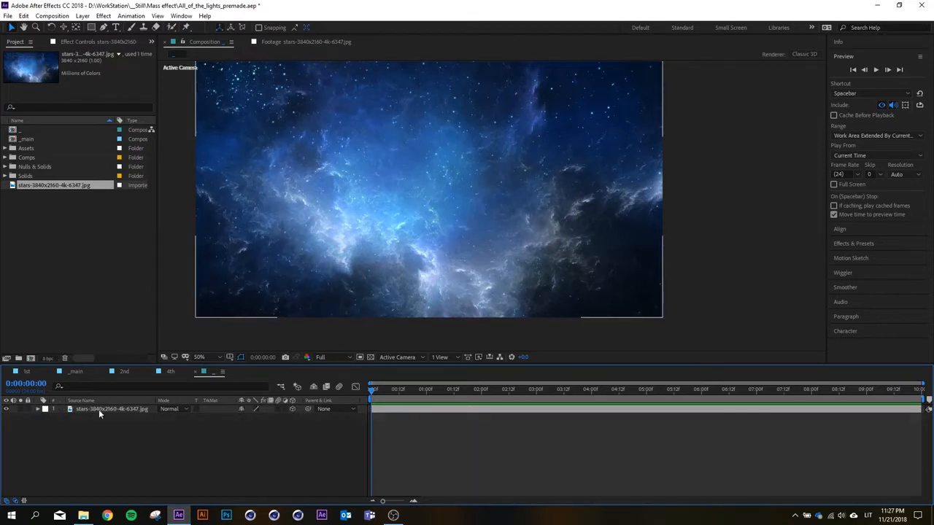
# Add a one-node camera named "James Cameron" with the 35mm preset.
pyautogui.rightClick(109, 441)
pyautogui.moveTo(147, 338)
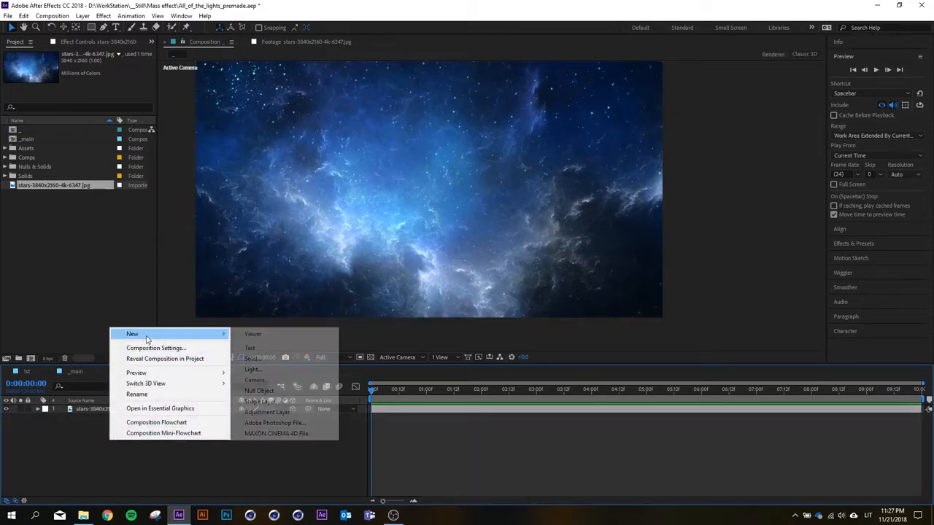
pyautogui.click(254, 380)
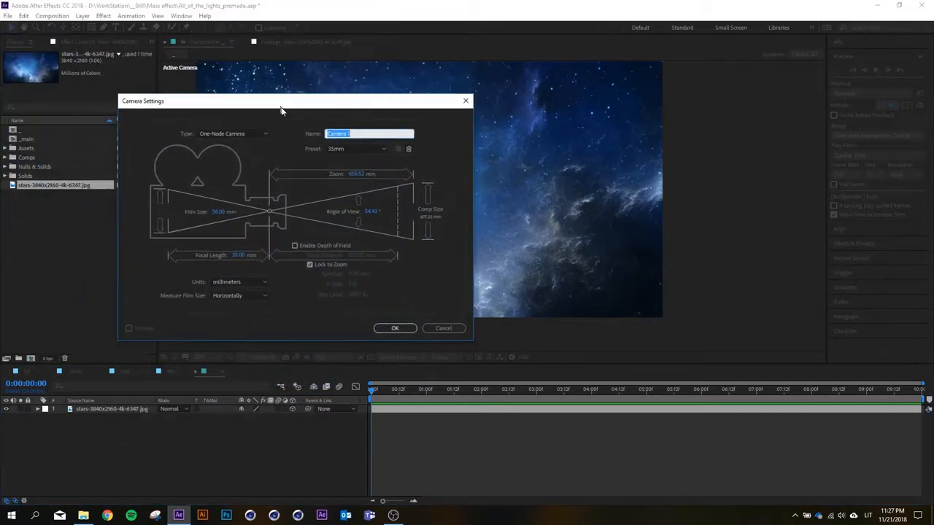
pyautogui.write('James')
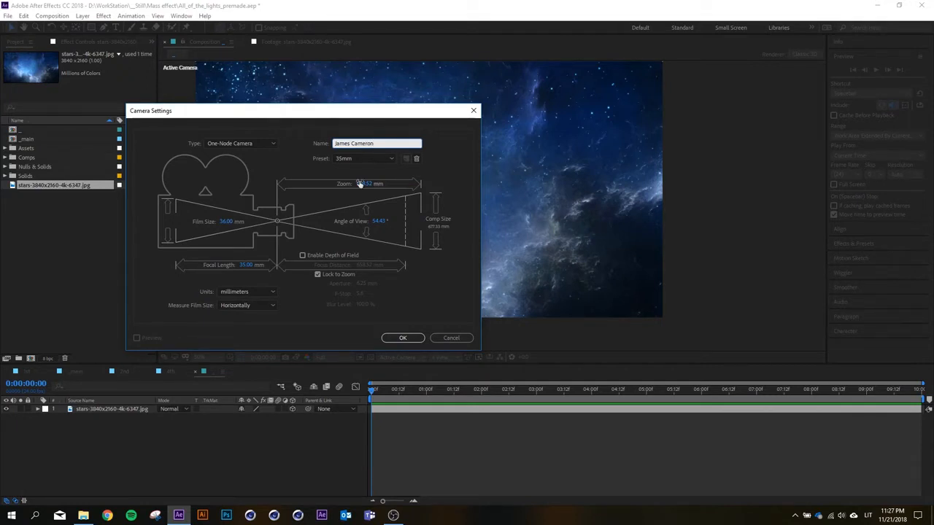
pyautogui.click(264, 238)
pyautogui.click(376, 158)
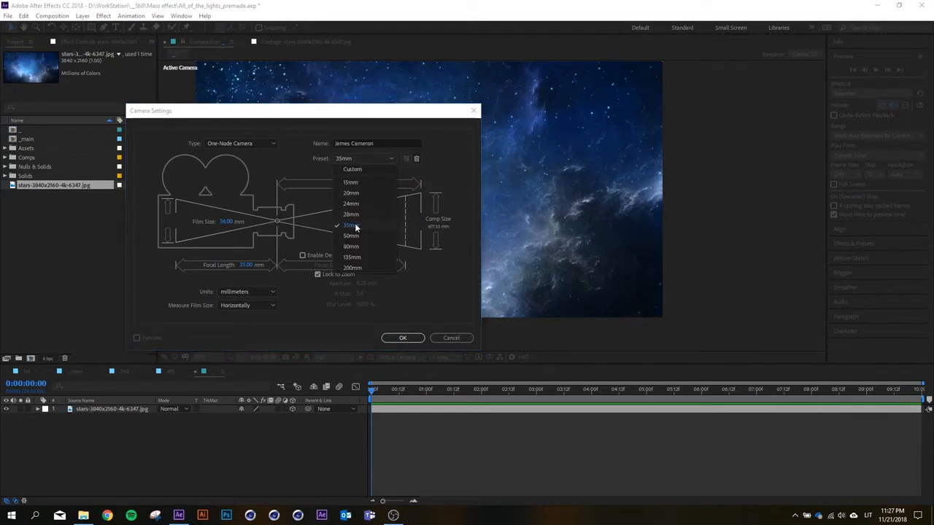
pyautogui.click(349, 226)
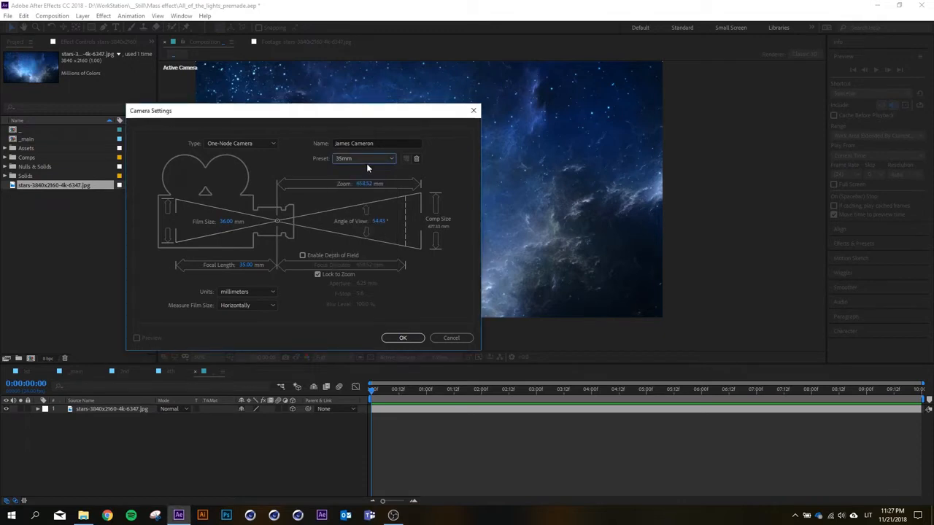
pyautogui.click(400, 338)
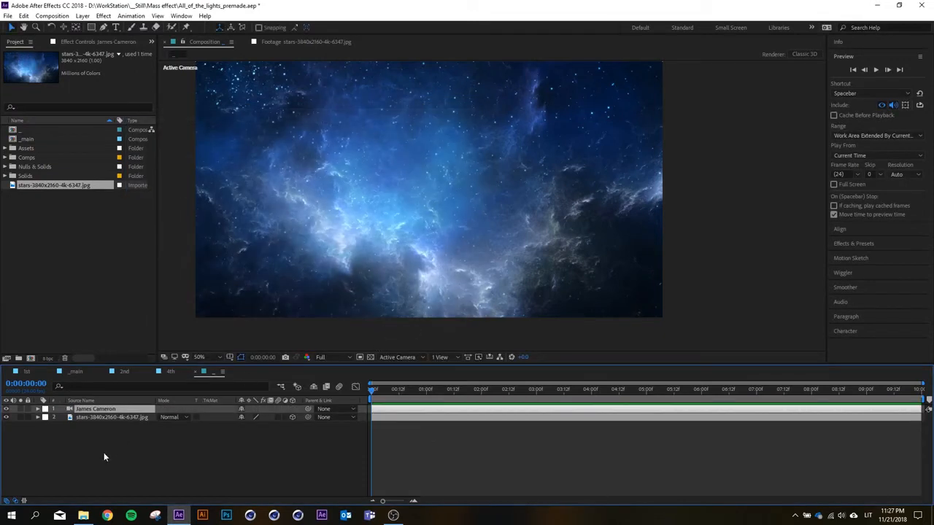
# Try Enable Depth of Field in the camera's settings, and turn it back off.
pyautogui.doubleClick(102, 409)
pyautogui.click(302, 255)
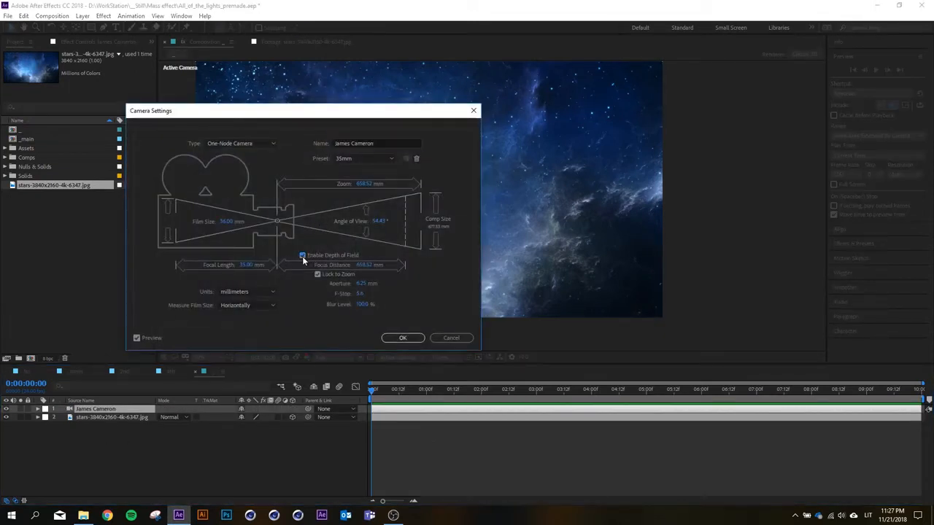
pyautogui.click(302, 256)
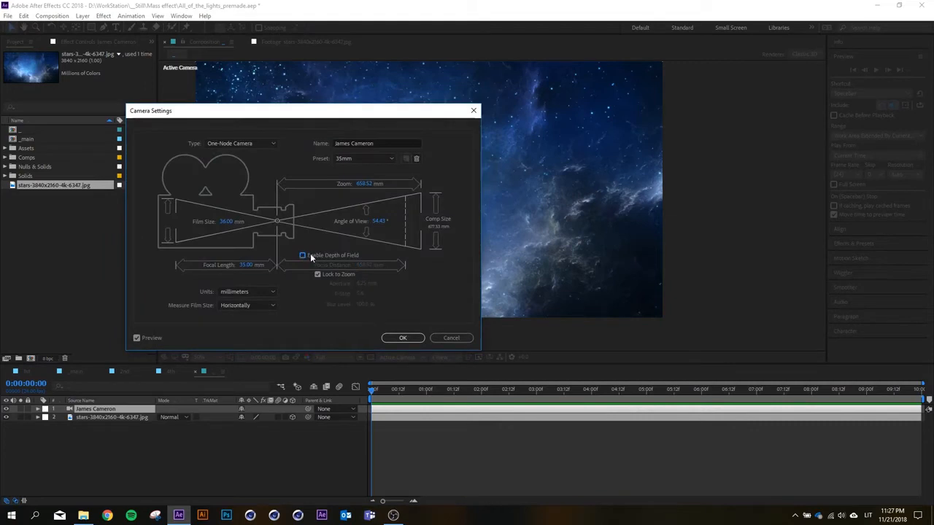
pyautogui.click(402, 338)
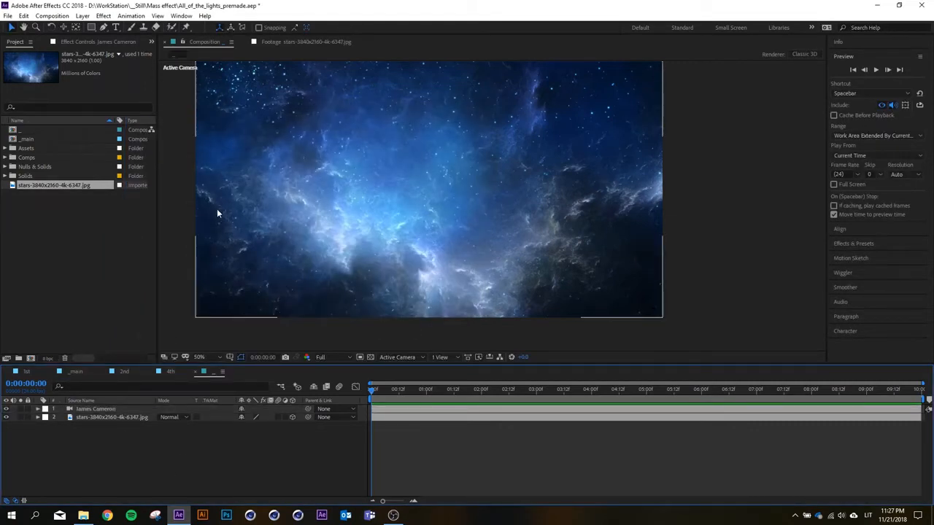
# Add a null object to the composition and parent the James Cameron camera layer to it.
pyautogui.scroll(-2, 352, 181)
pyautogui.scroll(2, 359, 174)
pyautogui.moveTo(344, 200); pyautogui.dragTo(358, 209)
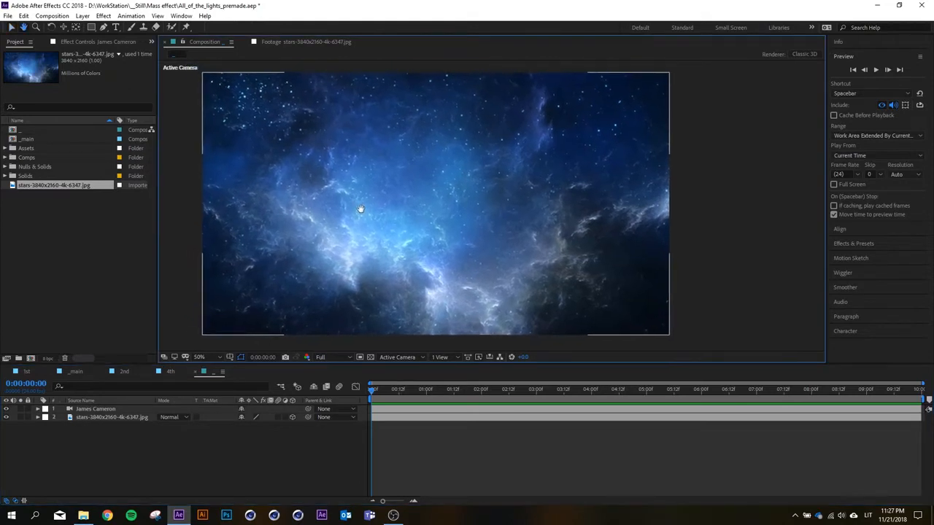
pyautogui.rightClick(110, 435)
pyautogui.moveTo(146, 329)
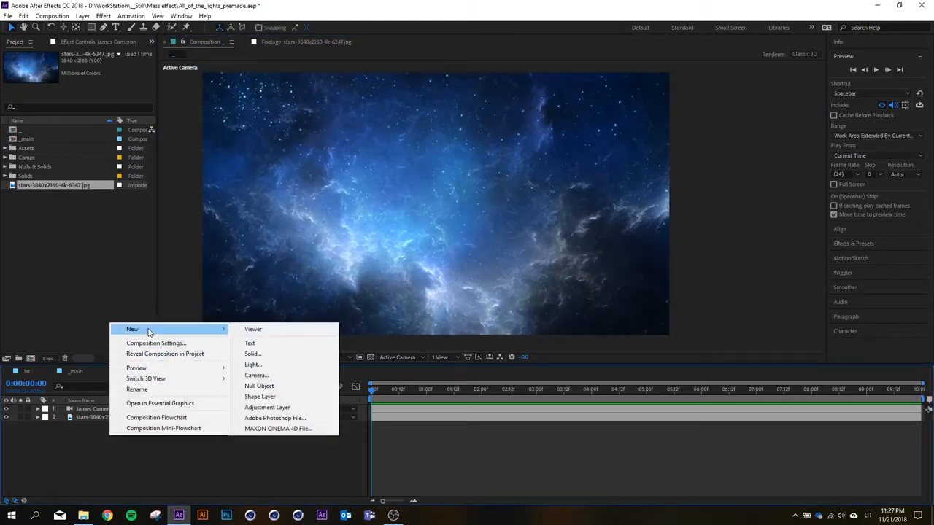
pyautogui.click(263, 386)
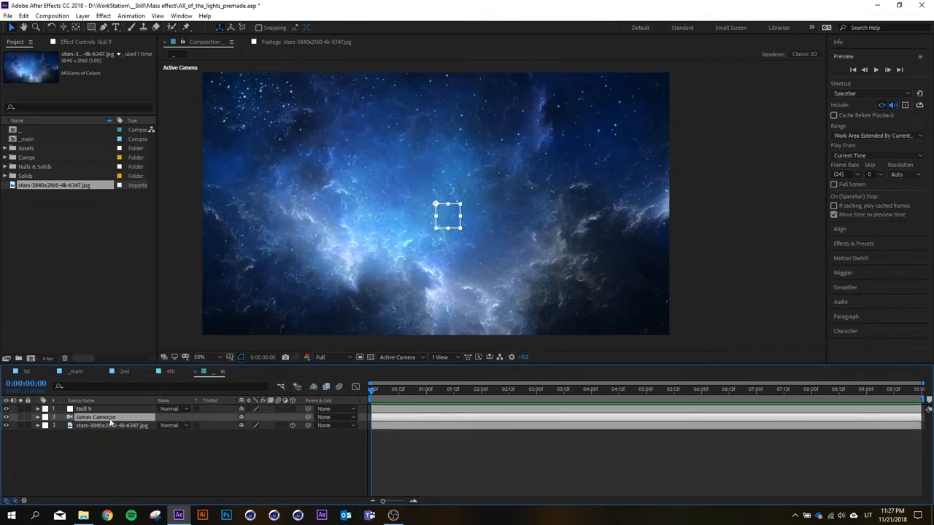
pyautogui.click(209, 416)
pyautogui.moveTo(210, 420); pyautogui.dragTo(94, 407)
# Rename the null object layer as "Camera Control".
pyautogui.click(94, 407)
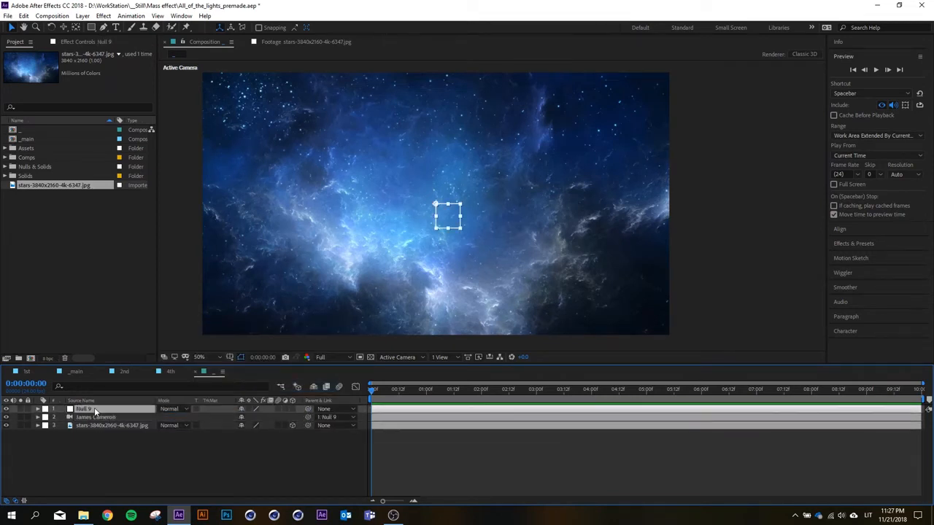
pyautogui.press('Return')
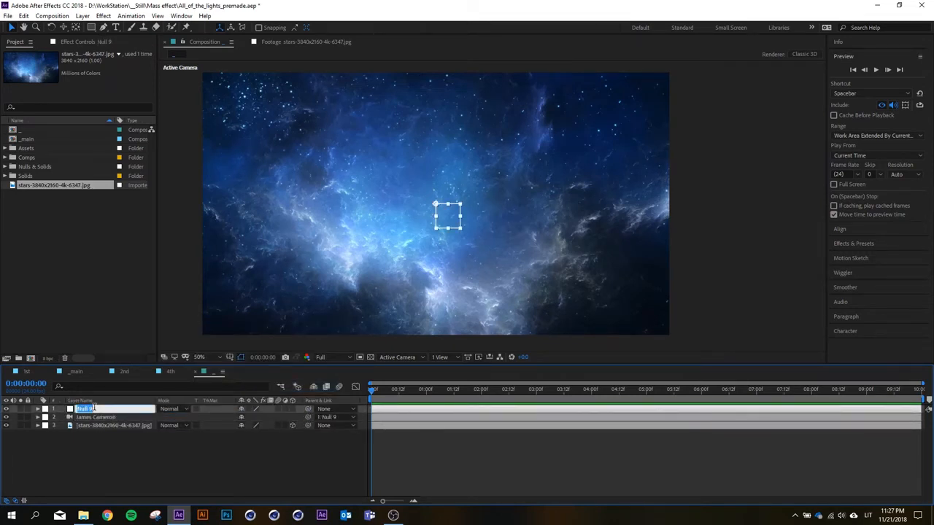
pyautogui.write('Camera Control')
pyautogui.press('Return')
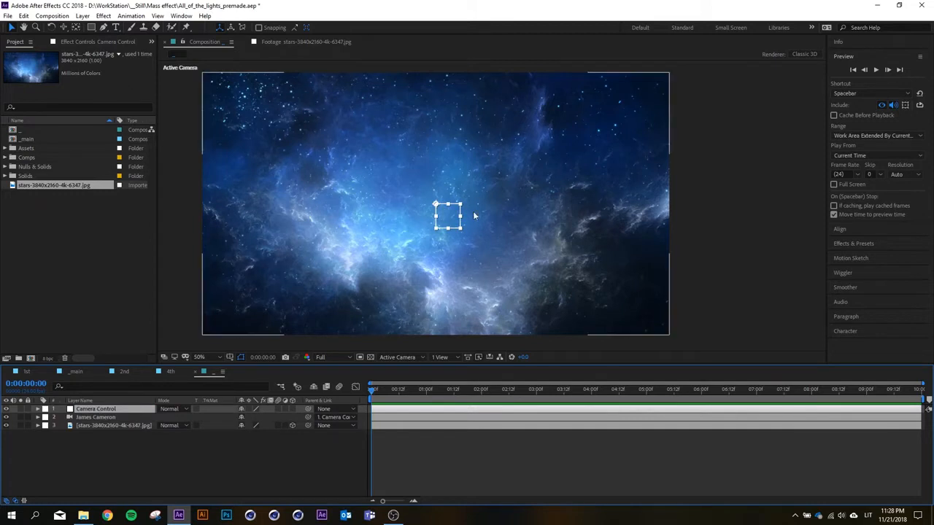
# Push the stars image layer back in depth to a Z position of 2025.
pyautogui.moveTo(474, 216); pyautogui.dragTo(529, 215)
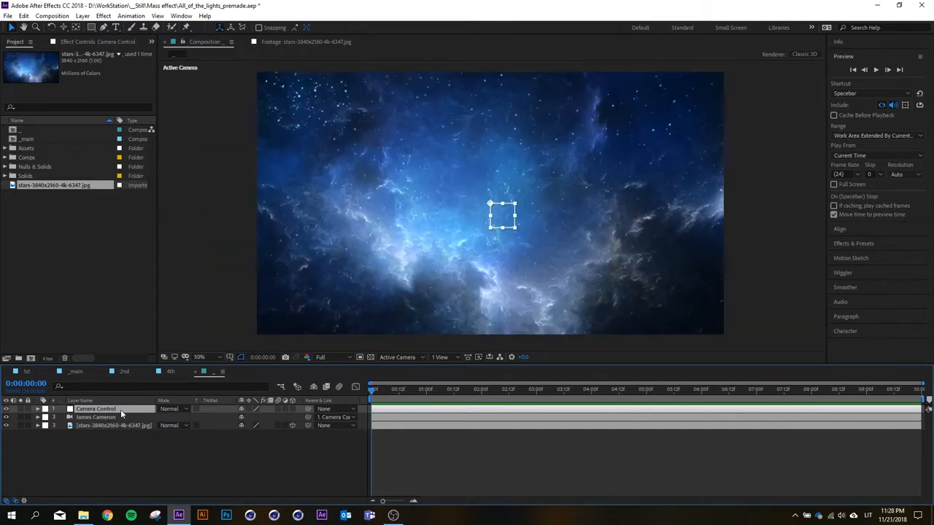
pyautogui.click(105, 424)
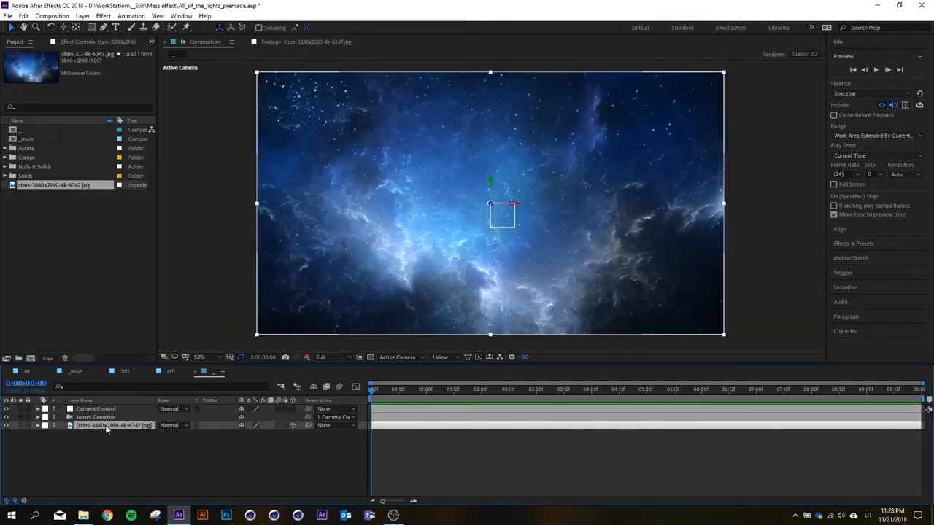
pyautogui.press('p')
pyautogui.moveTo(270, 434); pyautogui.dragTo(435, 443)
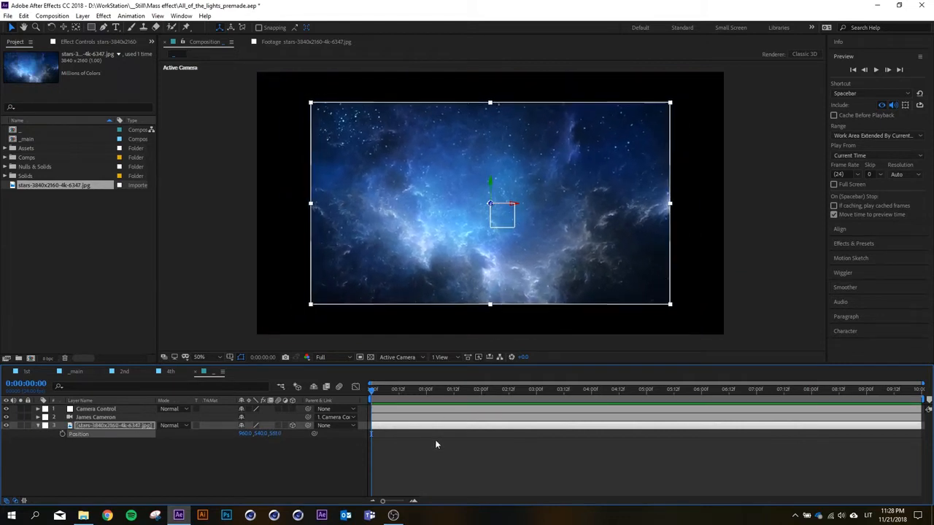
pyautogui.moveTo(281, 435); pyautogui.dragTo(311, 432)
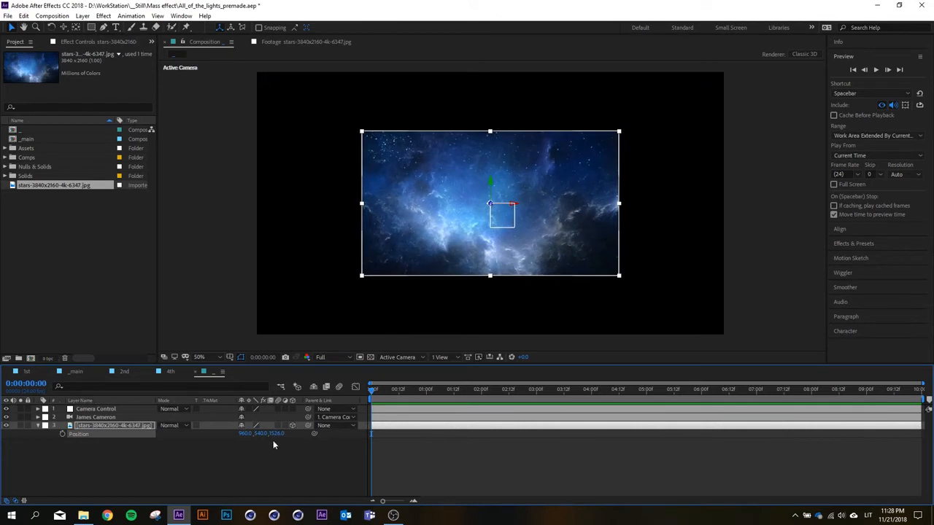
pyautogui.click(277, 434)
pyautogui.press('Return')
pyautogui.moveTo(276, 435); pyautogui.dragTo(294, 434)
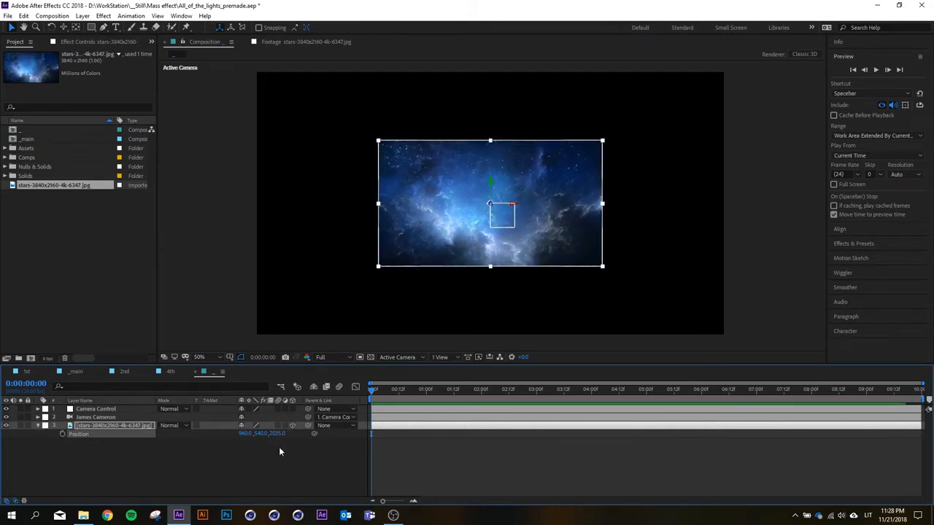
pyautogui.click(277, 451)
# Scale the stars image layer up to 107.2% so it fills the frame again.
pyautogui.click(120, 422)
pyautogui.press('s')
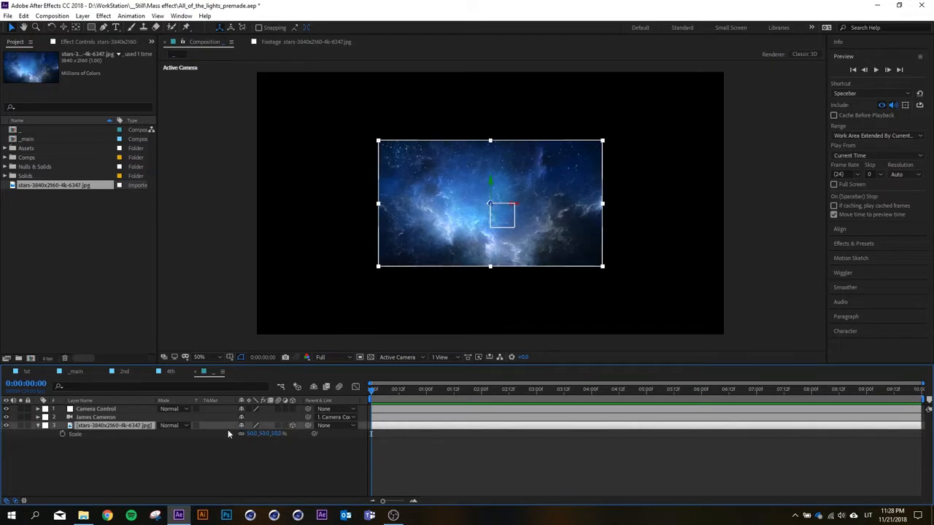
pyautogui.moveTo(263, 433); pyautogui.dragTo(338, 423)
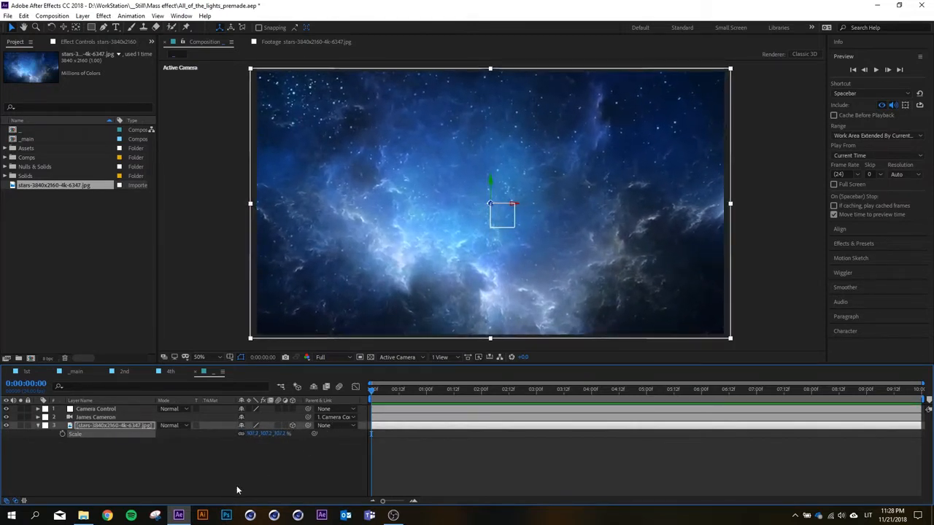
pyautogui.click(236, 485)
# Make Camera Control a 3D layer and keyframe its Position from 0:00:00:00 to a Z value of about 626 at 0:00:05:00.
pyautogui.click(104, 408)
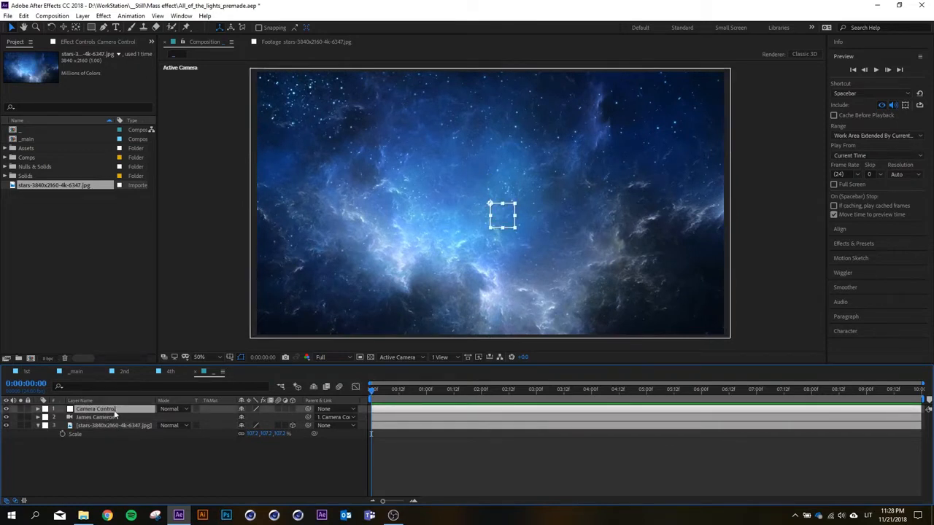
pyautogui.press('p')
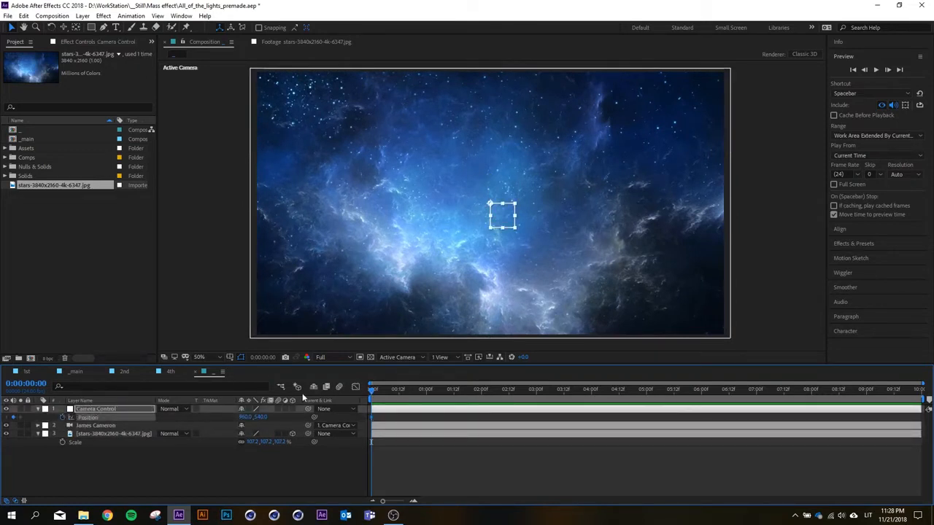
pyautogui.moveTo(393, 394); pyautogui.dragTo(648, 400)
pyautogui.scroll(-2, 531, 275)
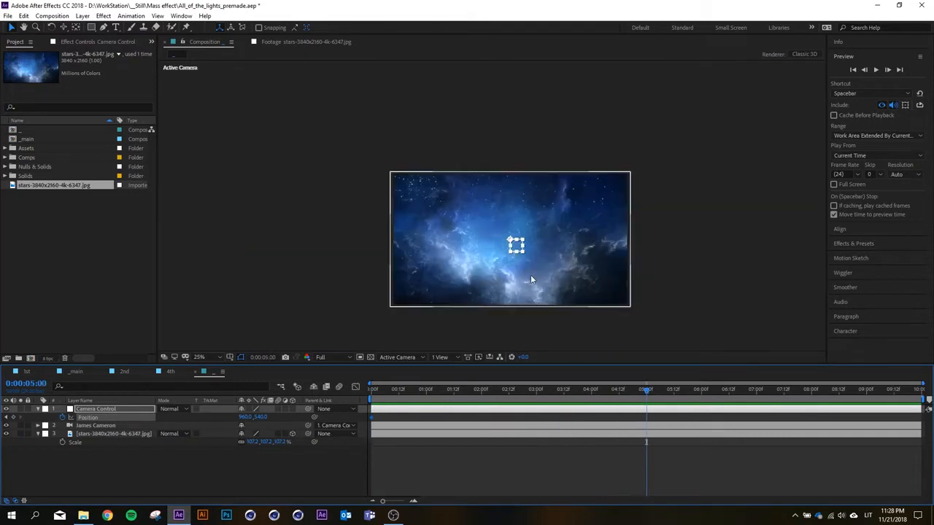
pyautogui.scroll(2, 530, 275)
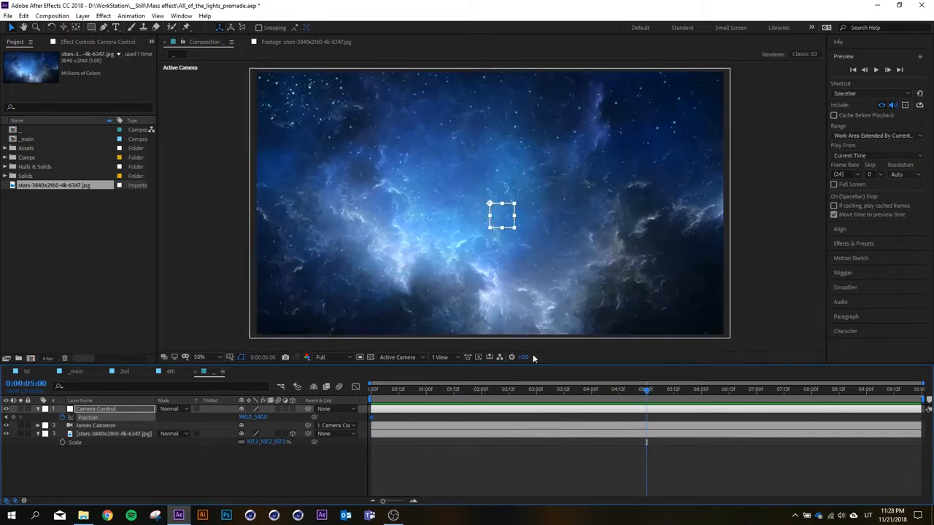
pyautogui.click(117, 426)
pyautogui.click(117, 410)
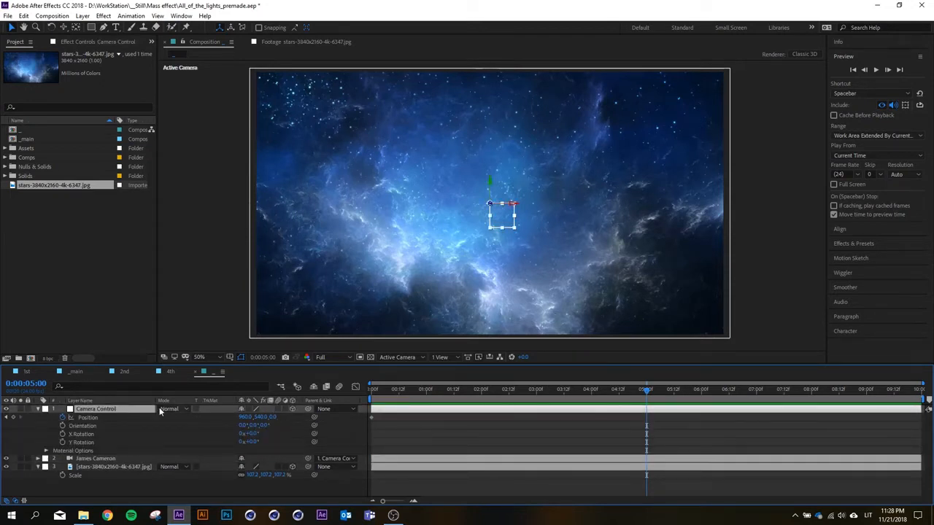
pyautogui.moveTo(273, 418); pyautogui.dragTo(366, 418)
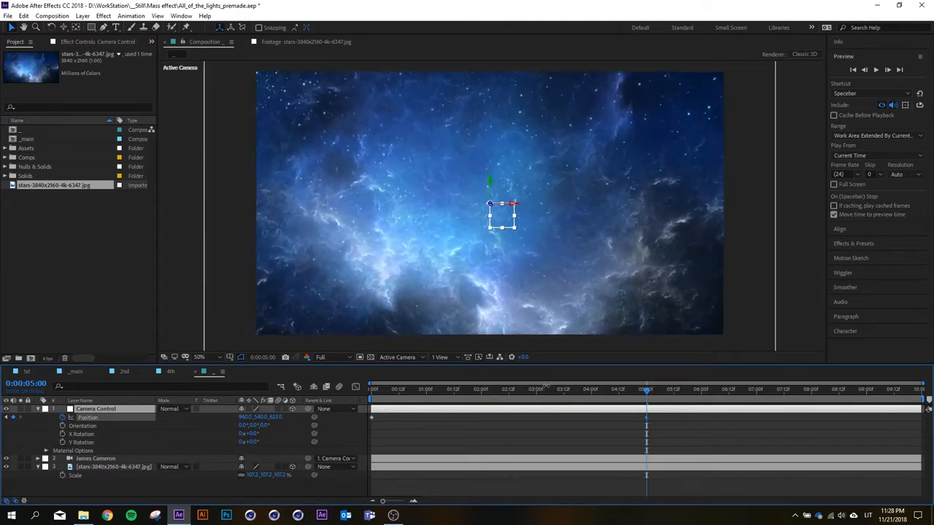
# End the composition's work area at 0:00:05:00.
pyautogui.press('Home')
pyautogui.click(646, 394)
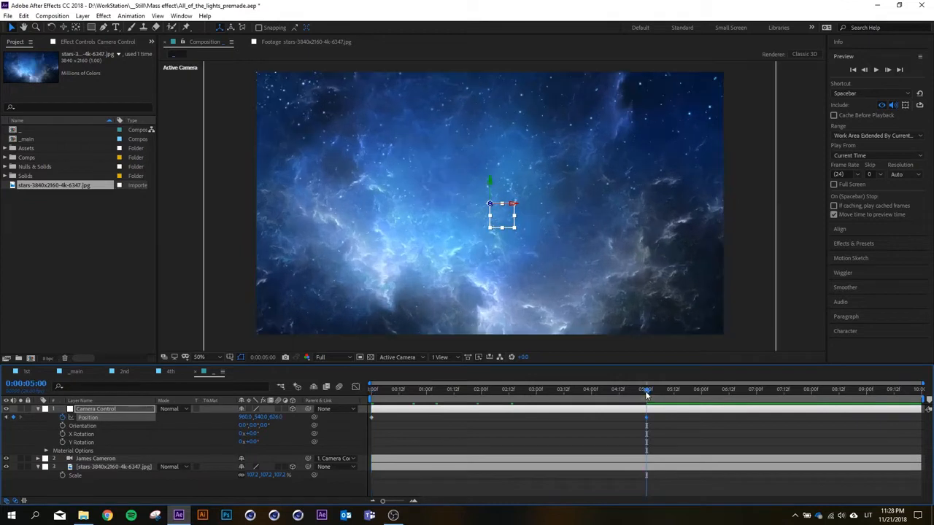
pyautogui.press('n')
# Preview the camera push from the first frame, and return the playhead to the start.
pyautogui.moveTo(647, 395); pyautogui.dragTo(364, 422)
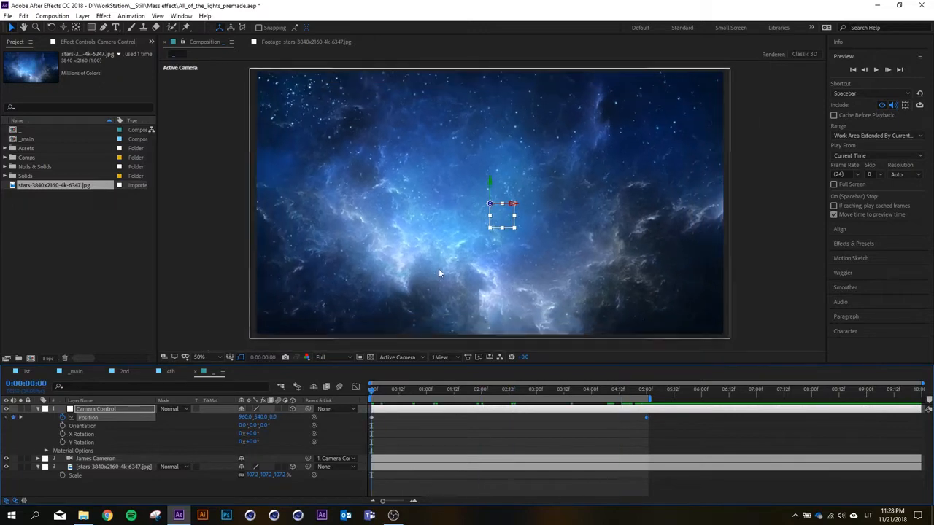
pyautogui.scroll(-1, 441, 265)
pyautogui.scroll(1, 441, 265)
pyautogui.press('space')
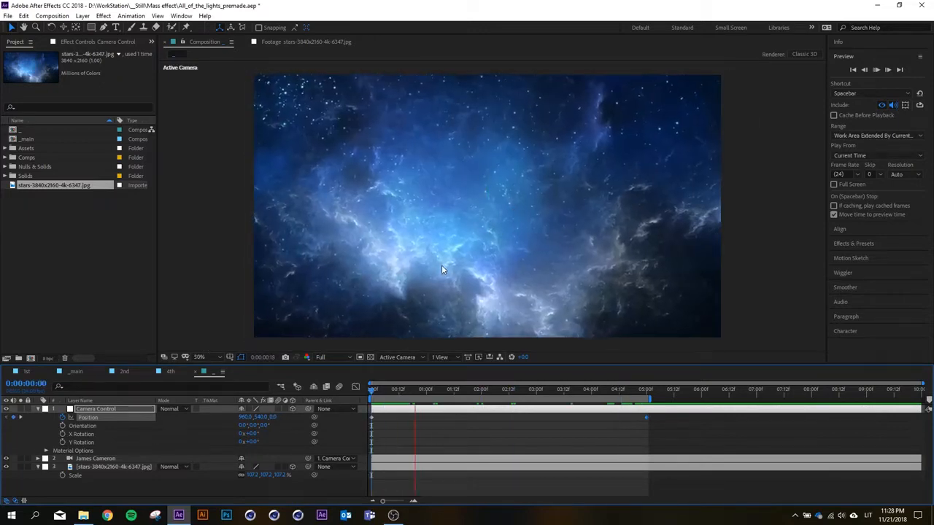
pyautogui.press('space')
pyautogui.moveTo(421, 389); pyautogui.dragTo(369, 391)
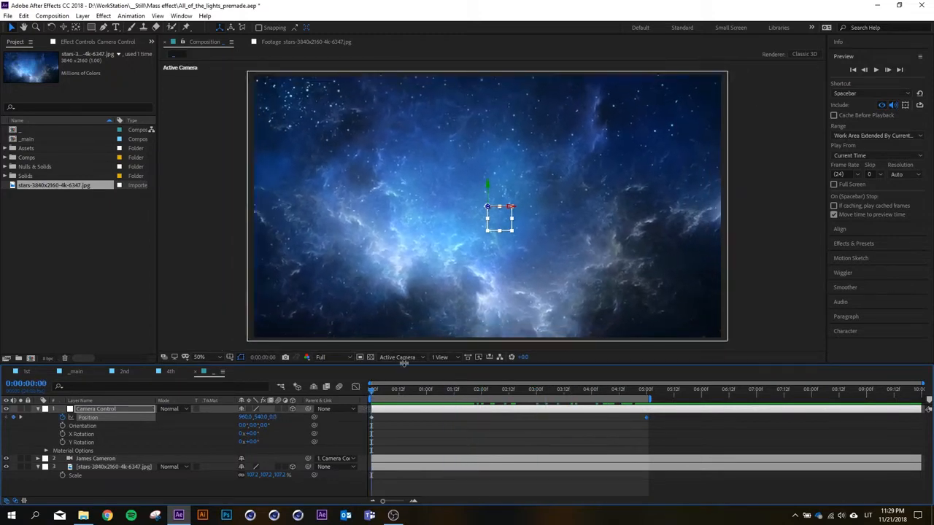
# Inspect the camera setup in Custom View 1, return to the Active Camera view and collapse the layer properties.
pyautogui.click(399, 356)
pyautogui.click(404, 460)
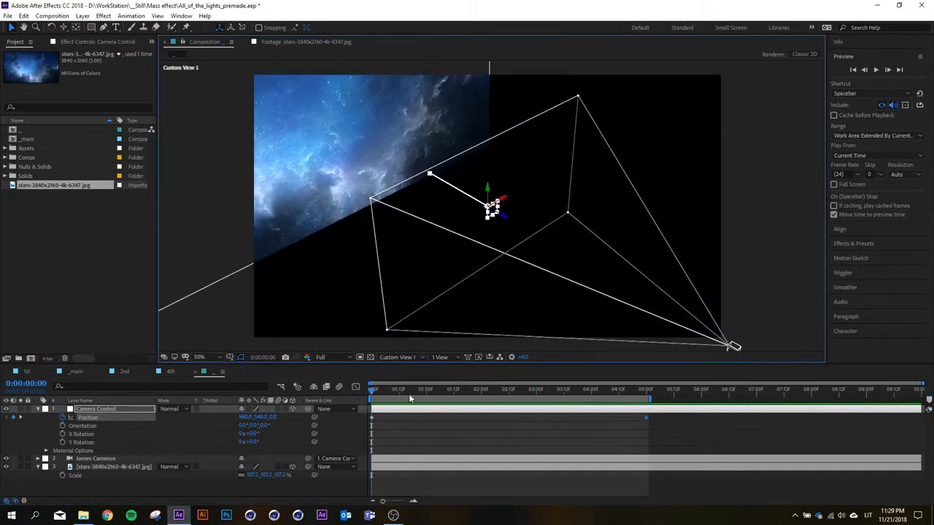
pyautogui.moveTo(379, 394); pyautogui.dragTo(347, 404)
pyautogui.click(394, 357)
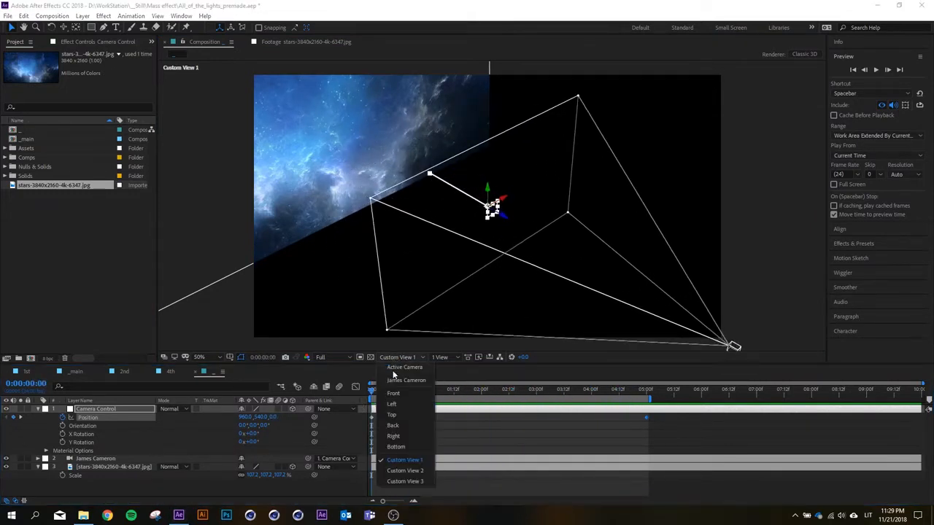
pyautogui.click(400, 374)
pyautogui.click(403, 426)
pyautogui.press('u')
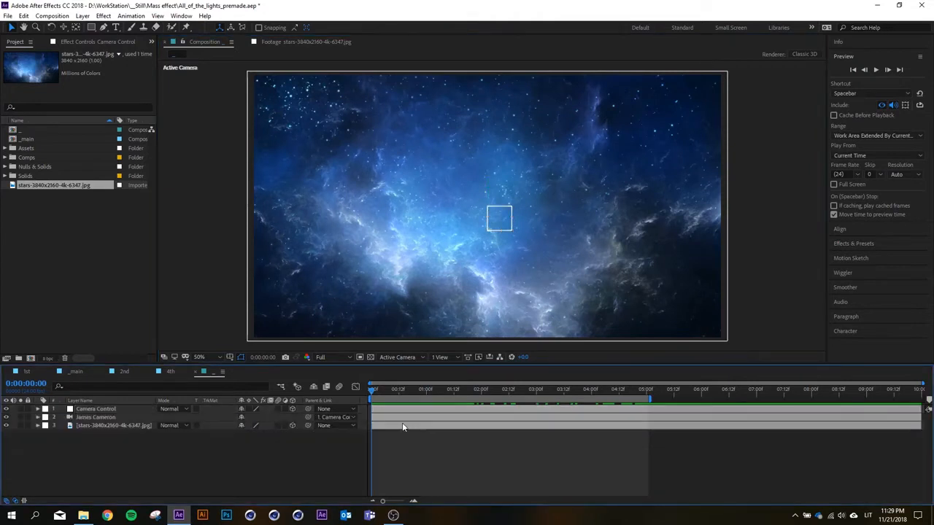
pyautogui.rightClick(148, 452)
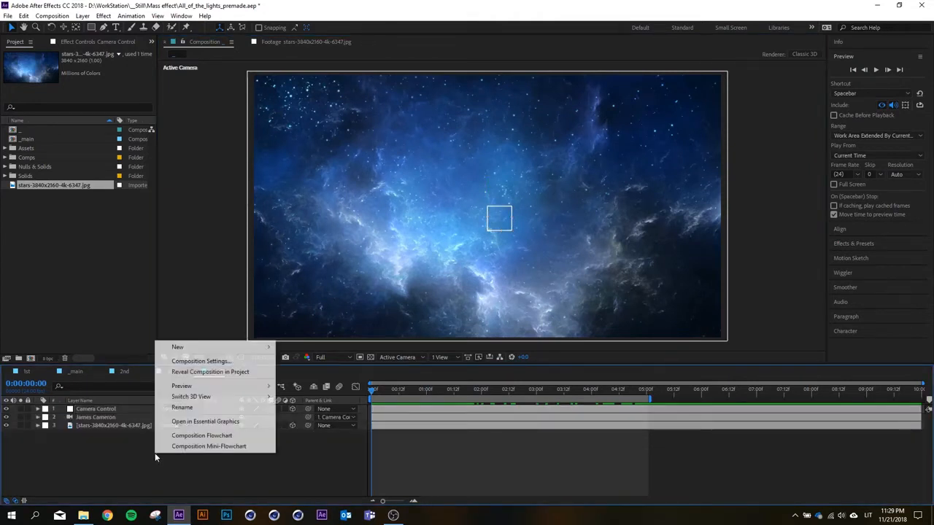
pyautogui.click(59, 465)
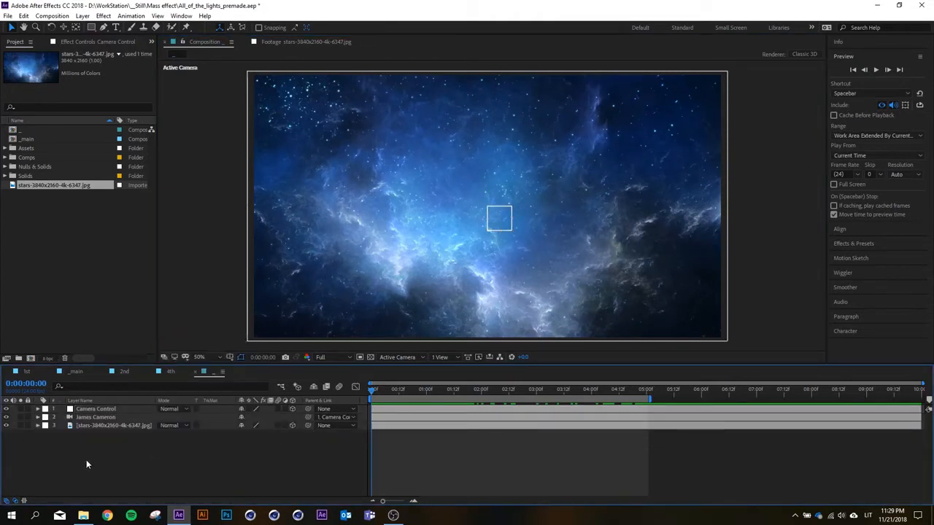
# Open the 2nd composition and examine the Particular effect on its Starz layer.
pyautogui.click(124, 372)
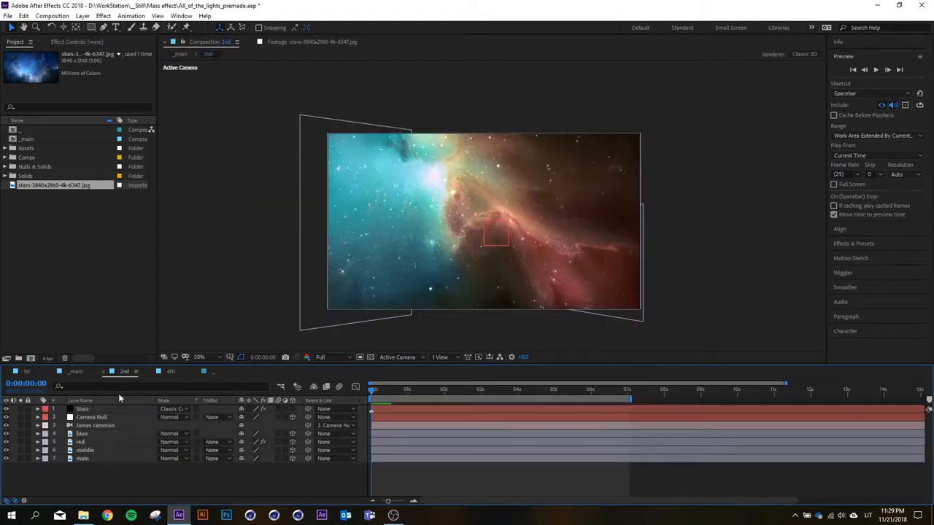
pyautogui.click(82, 409)
pyautogui.click(90, 42)
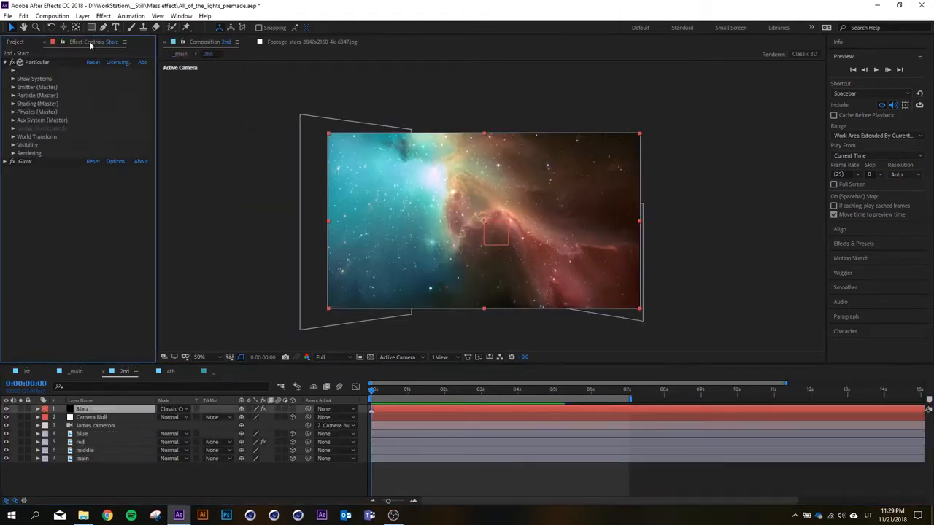
pyautogui.click(46, 64)
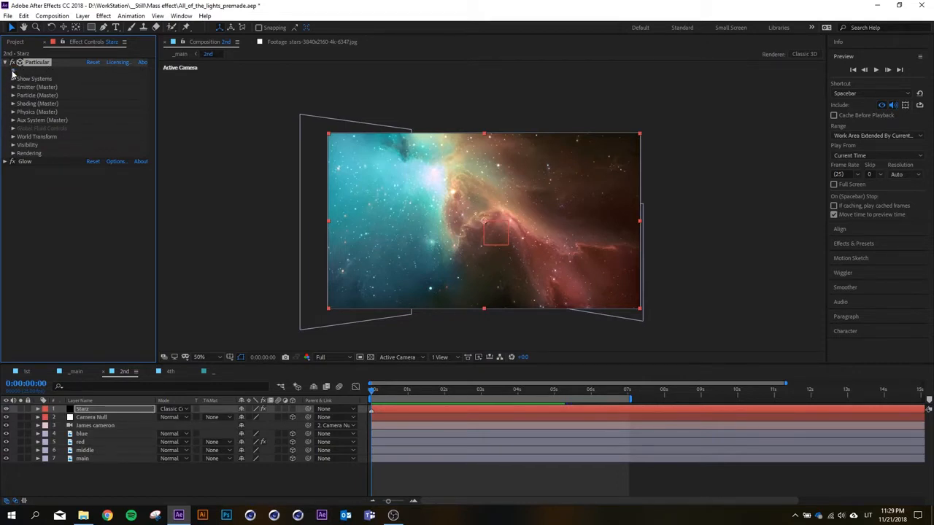
pyautogui.click(13, 71)
pyautogui.click(14, 71)
pyautogui.click(39, 109)
pyautogui.click(41, 62)
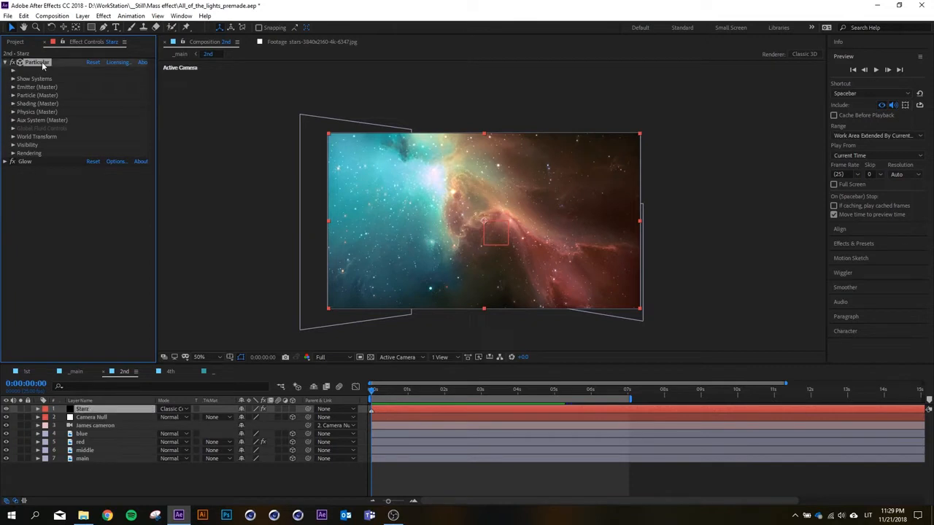
pyautogui.click(41, 83)
pyautogui.click(42, 65)
pyautogui.click(55, 204)
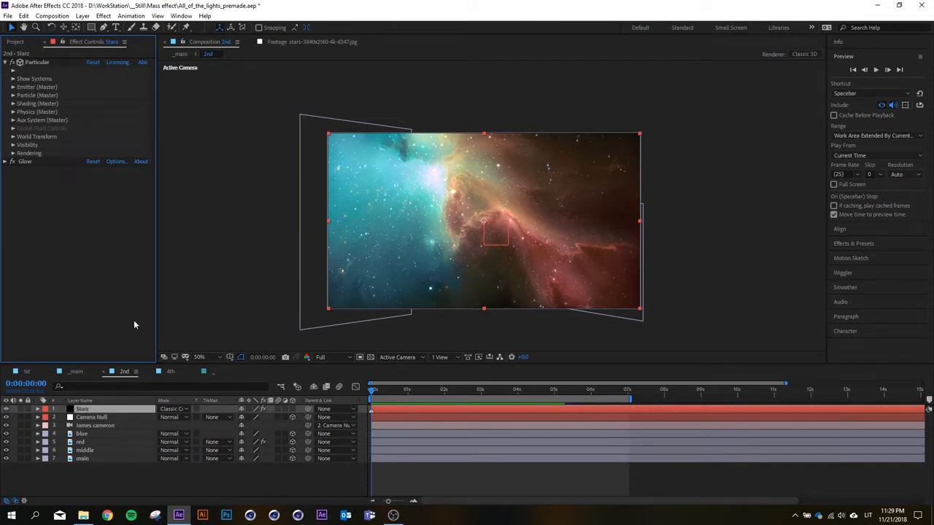
pyautogui.click(122, 477)
# Return to the _ composition, scrub through the beginning of the camera push and go back to the first frame.
pyautogui.click(212, 376)
pyautogui.moveTo(373, 391); pyautogui.dragTo(433, 392)
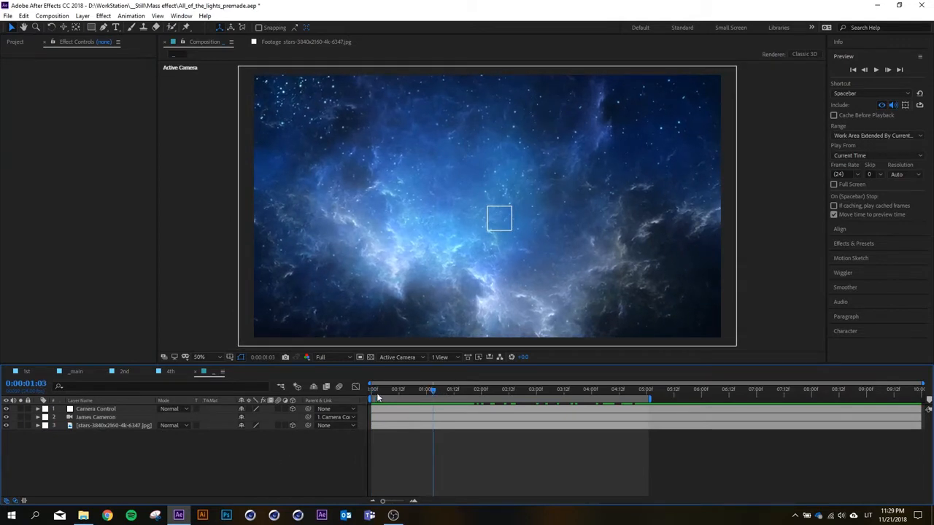
pyautogui.moveTo(377, 395); pyautogui.dragTo(399, 404)
pyautogui.press('Home')
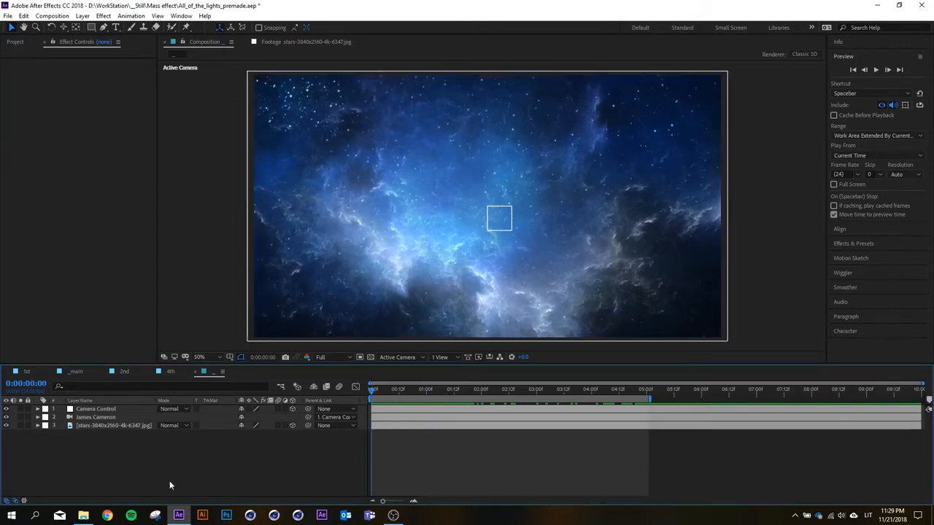
# Check the Starz layer of the 2nd composition once more for its Particular effect.
pyautogui.click(78, 374)
pyautogui.click(124, 371)
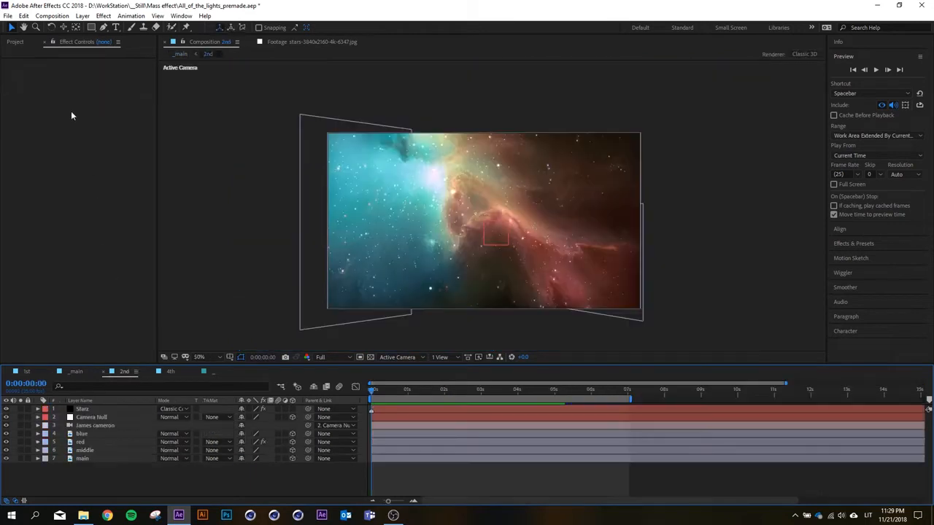
pyautogui.click(82, 409)
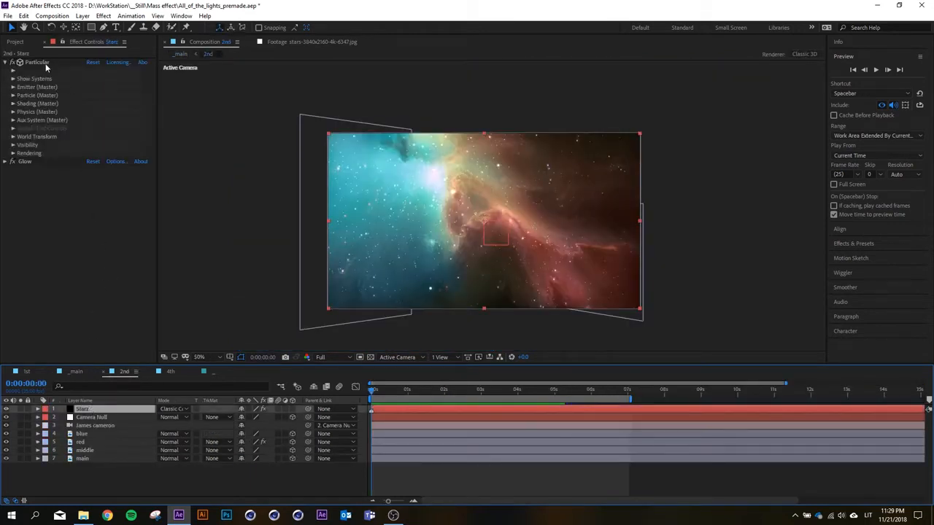
pyautogui.click(45, 64)
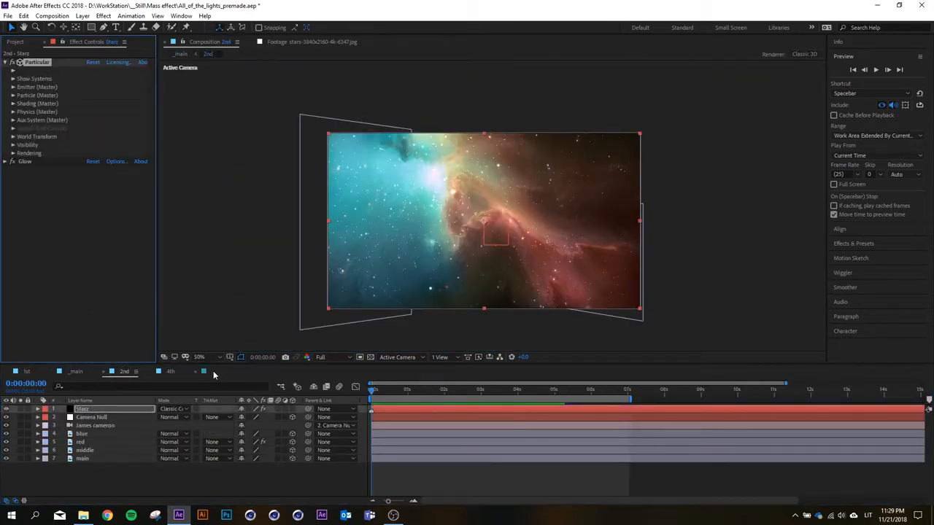
# Go back to the _ composition and add a black 1920 x 1080 px solid named Stars.
pyautogui.click(213, 371)
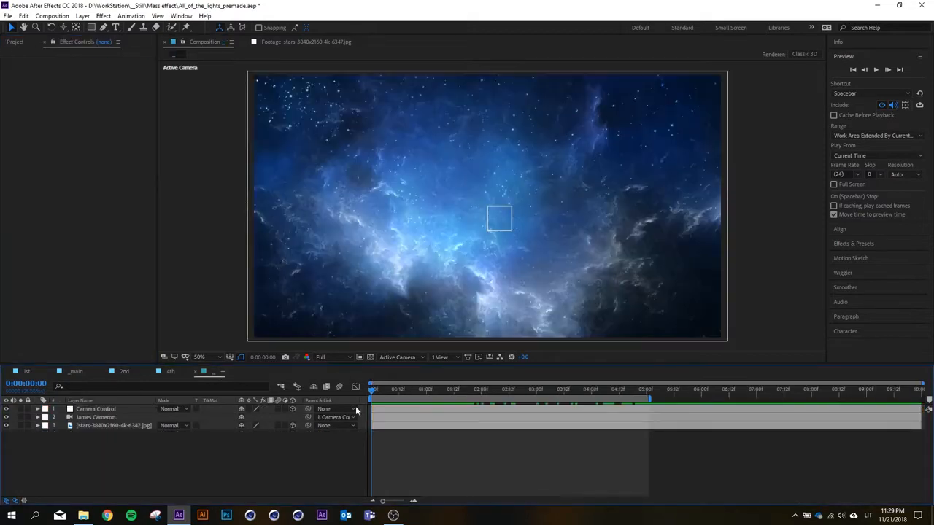
pyautogui.rightClick(158, 441)
pyautogui.moveTo(215, 334)
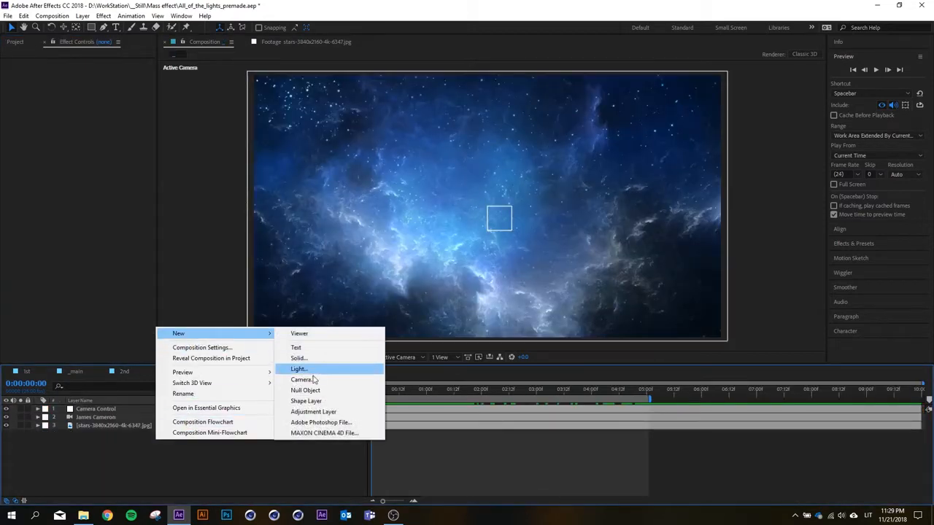
pyautogui.click(317, 360)
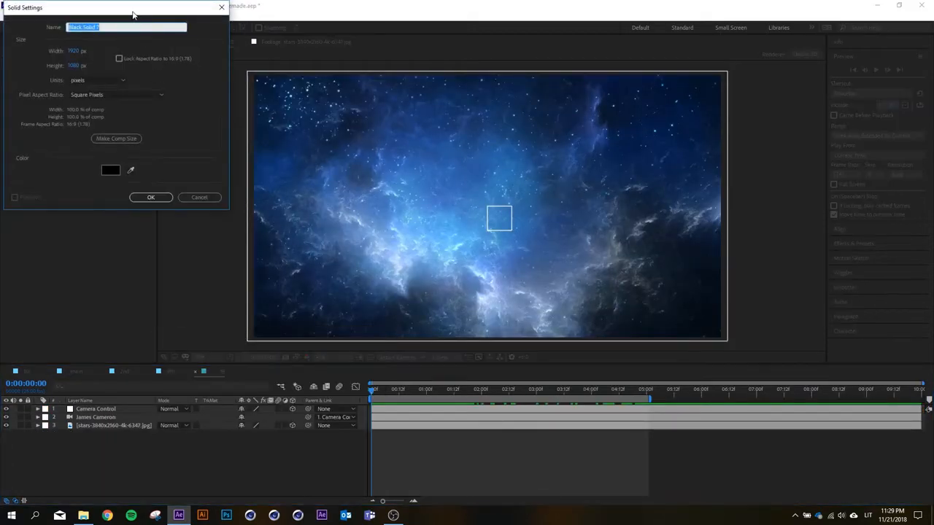
pyautogui.moveTo(134, 13); pyautogui.dragTo(224, 173)
pyautogui.write('Stars')
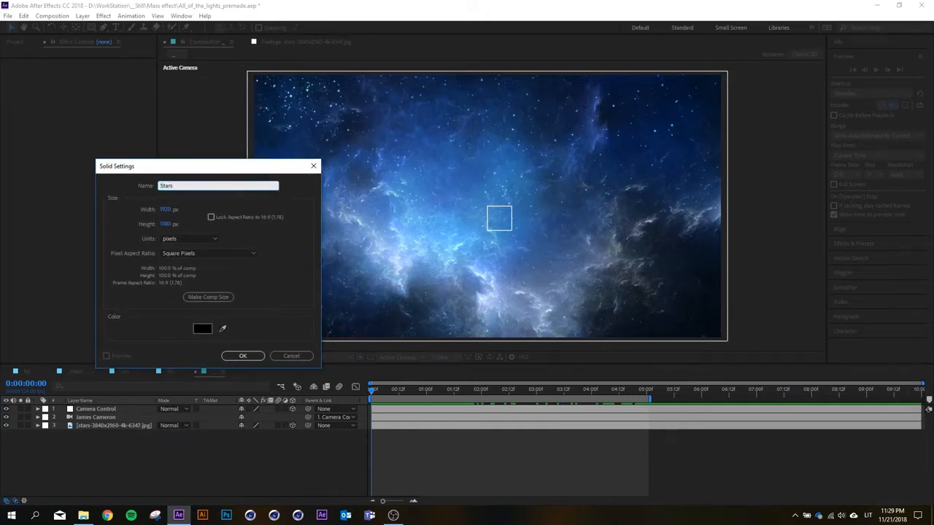
pyautogui.press('Return')
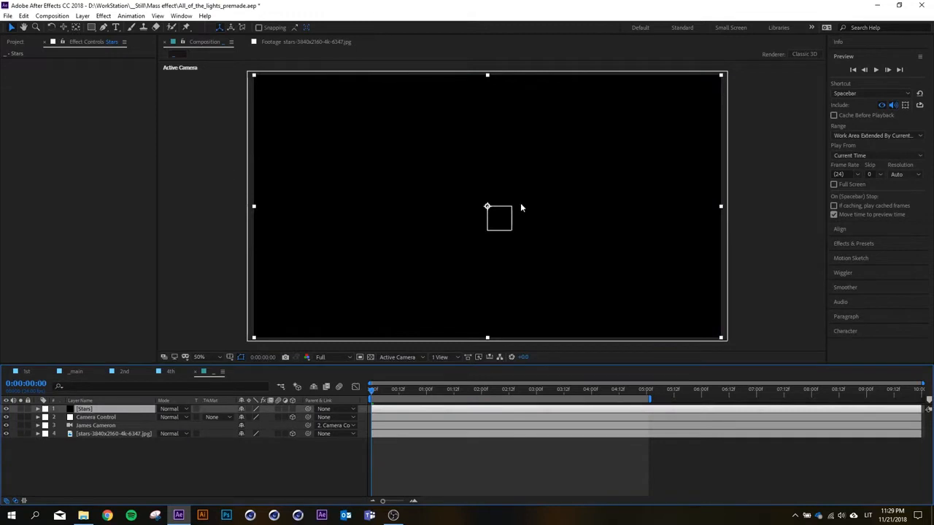
# Bring up the list of available effects and select the Stars layer.
pyautogui.click(852, 57)
pyautogui.click(852, 87)
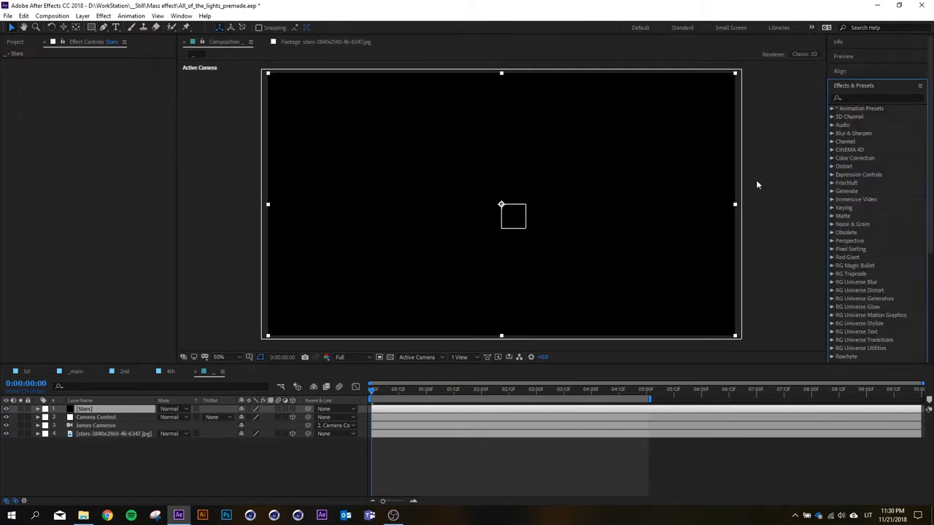
pyautogui.click(137, 461)
pyautogui.click(114, 410)
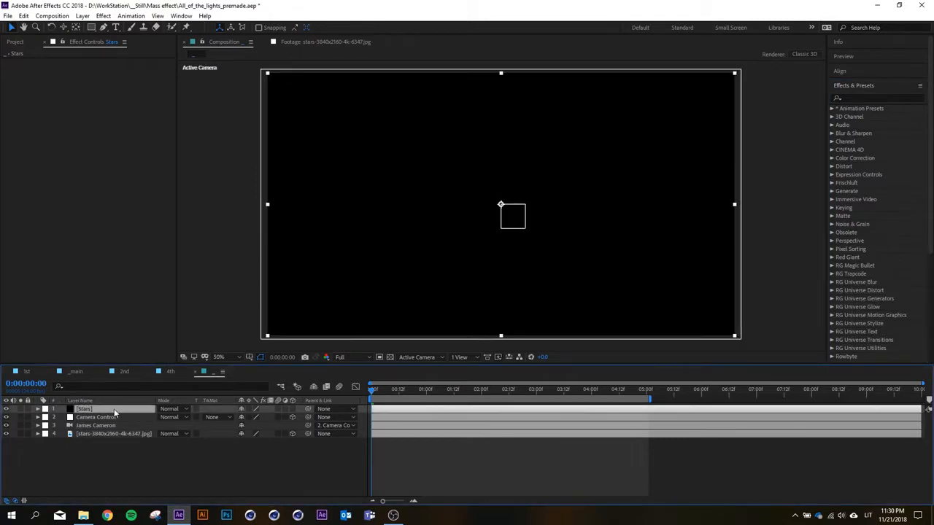
pyautogui.hotkey('ctrl', 'space')
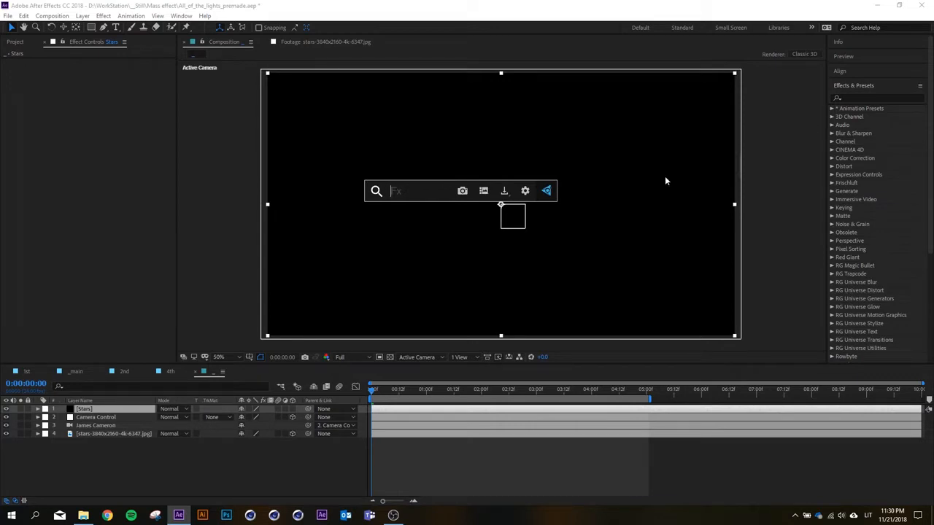
pyautogui.write('particu')
pyautogui.press('BackSpace')
pyautogui.press('BackSpace')
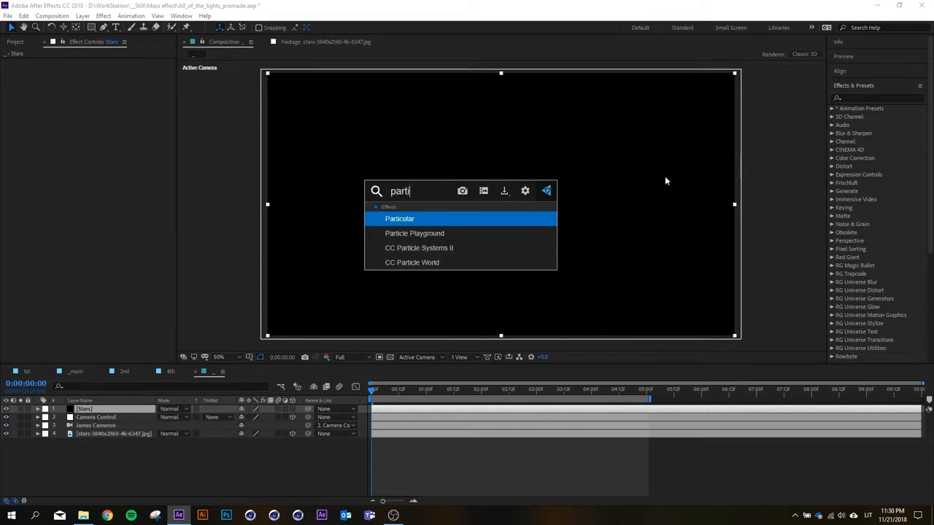
pyautogui.press('Down')
pyautogui.press('Down')
pyautogui.press('Down')
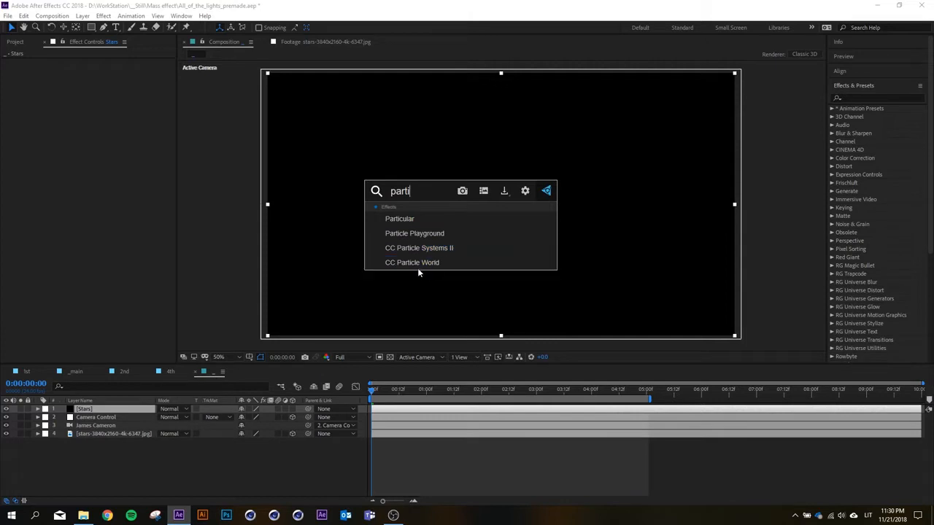
# Search the effects for "particle" and apply CC Particle World to the Stars layer.
pyautogui.click(866, 97)
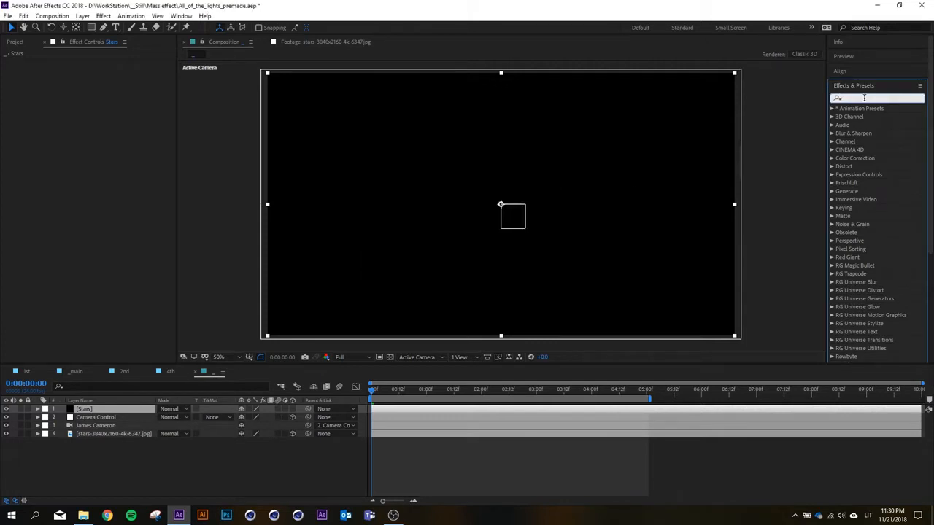
pyautogui.write('particle')
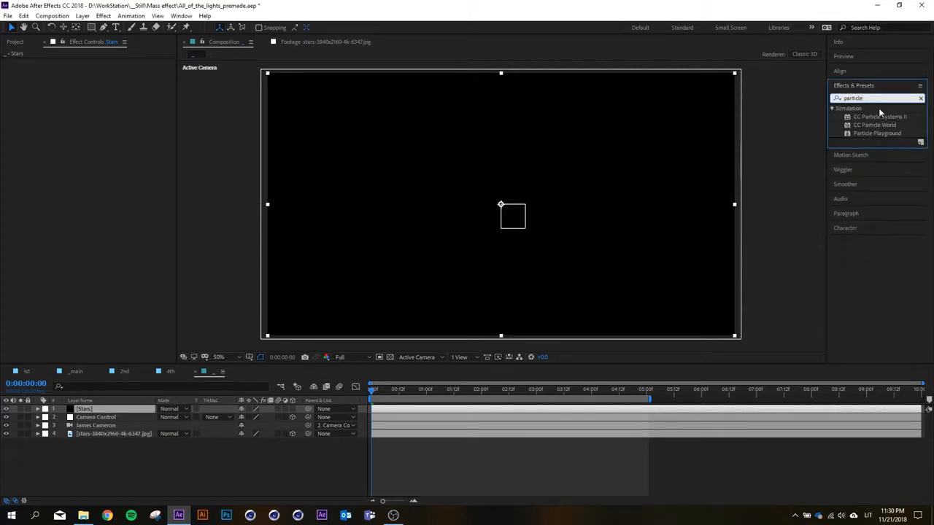
pyautogui.doubleClick(885, 125)
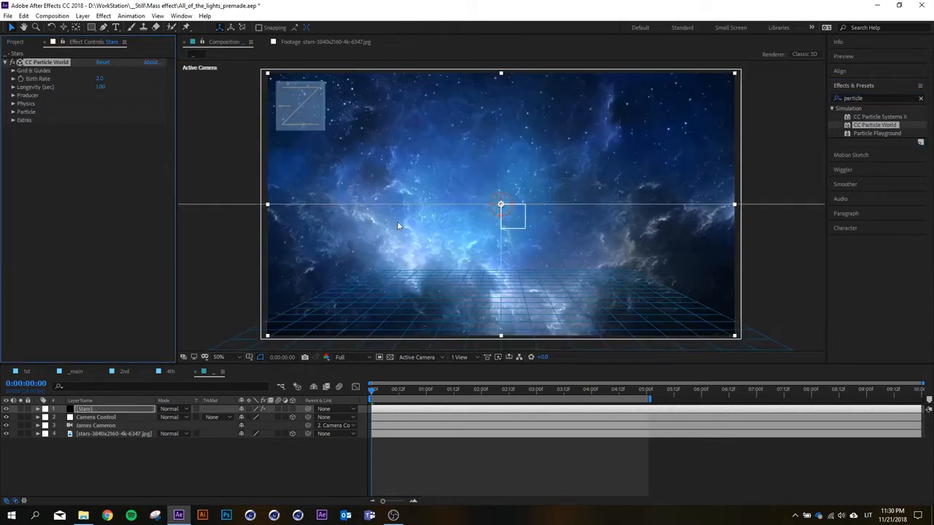
# Turn off the Grid guide of the CC Particle World effect on the Stars layer.
pyautogui.click(30, 153)
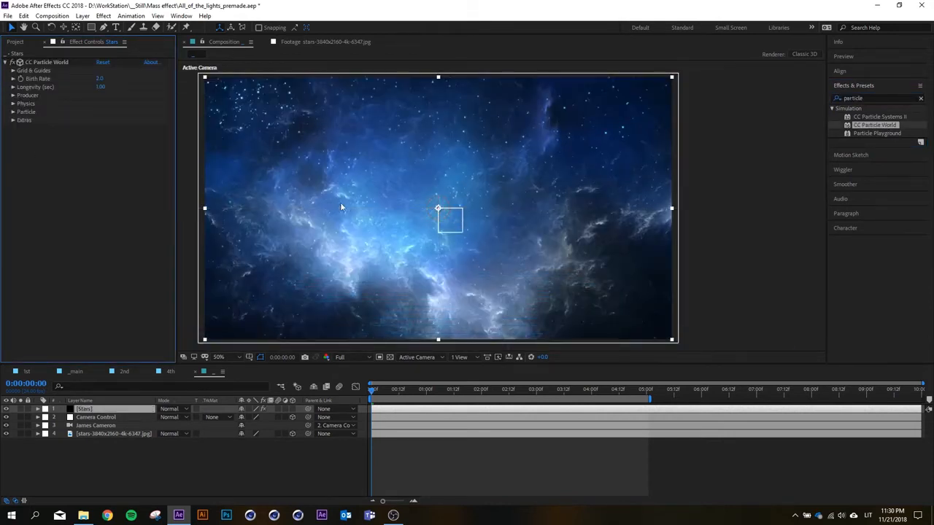
pyautogui.moveTo(340, 207); pyautogui.dragTo(350, 205)
pyautogui.click(42, 76)
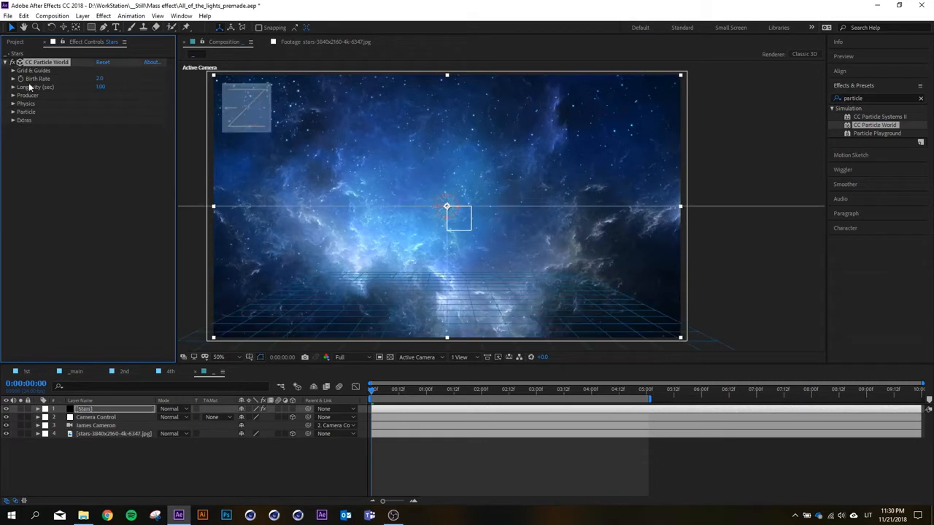
pyautogui.click(13, 71)
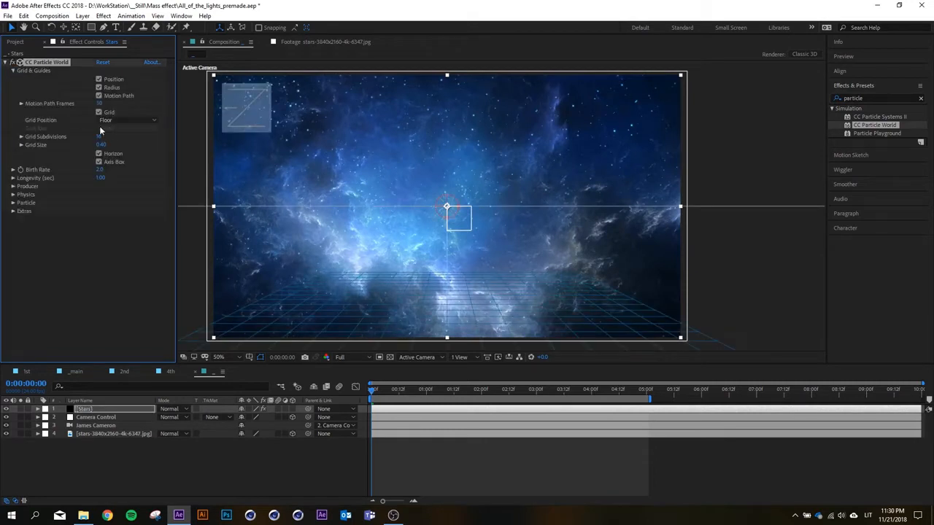
pyautogui.click(99, 112)
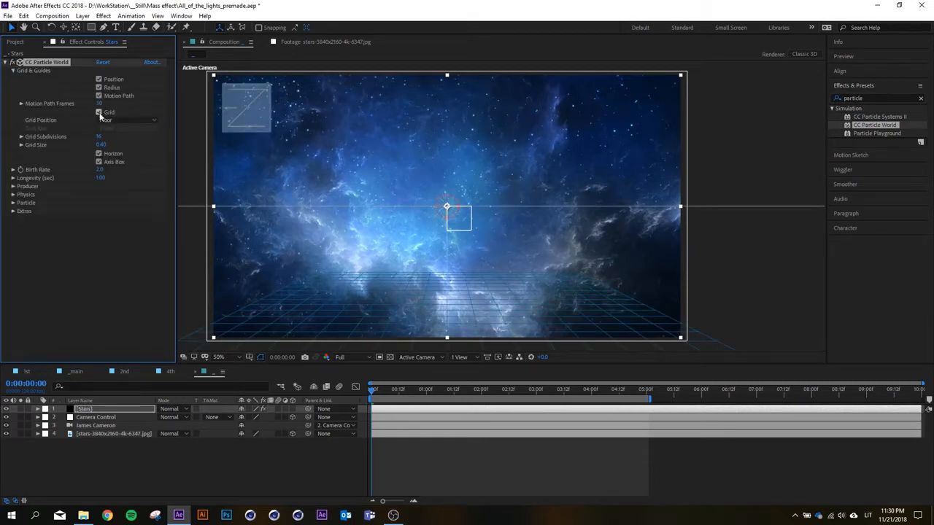
# Expand the Producer, Physics and Particle settings of CC Particle World and set the particle type to Faded Sphere.
pyautogui.click(13, 187)
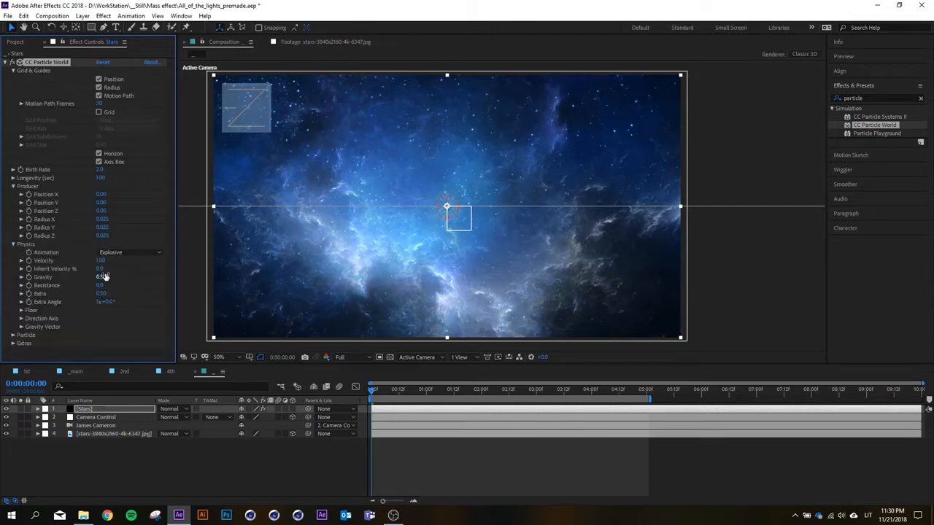
pyautogui.click(102, 260)
pyautogui.click(85, 352)
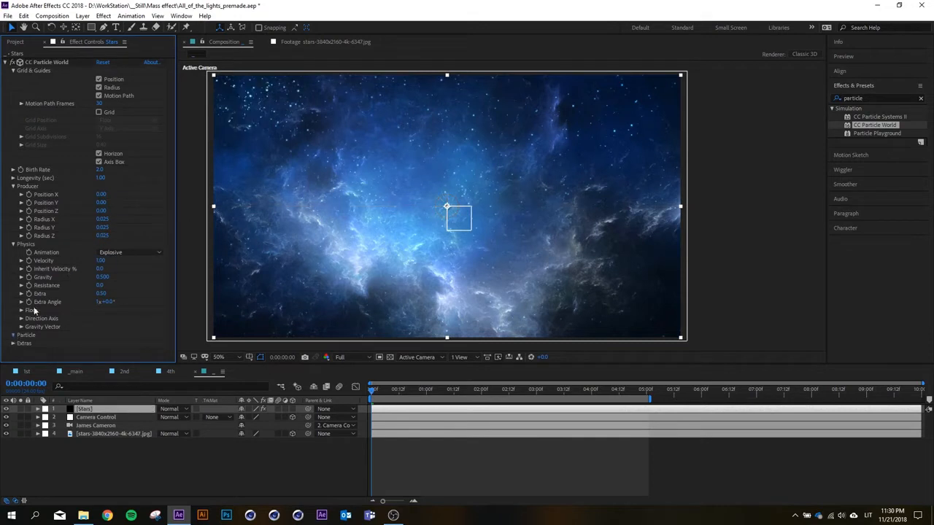
pyautogui.scroll(-3, 51, 296)
pyautogui.click(112, 225)
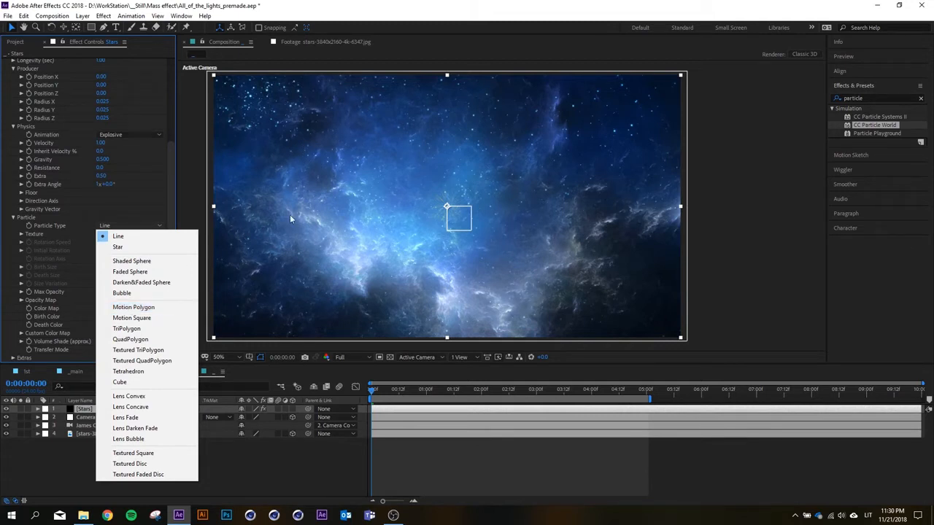
pyautogui.click(154, 273)
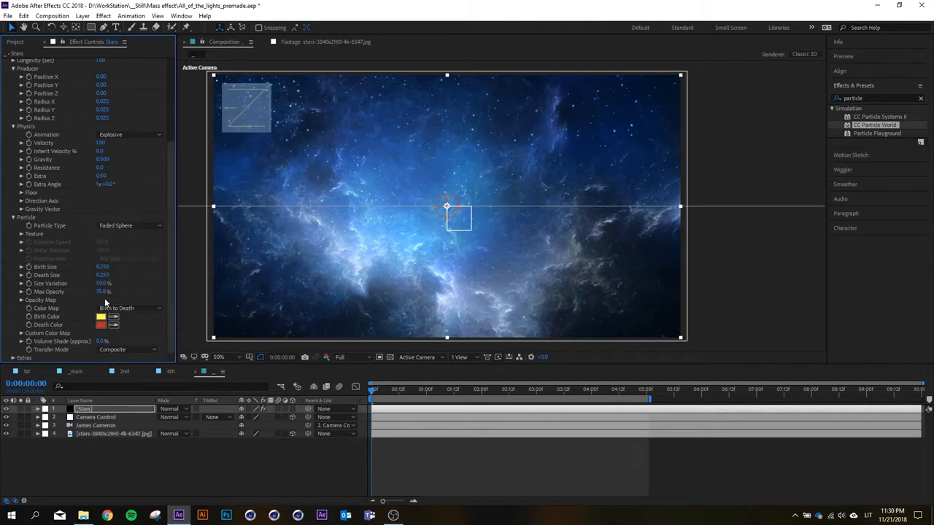
# Enlarge the particle producer's radius to 0.675 in X, 0.605 in Y and 0.475 in Z.
pyautogui.scroll(3, 115, 185)
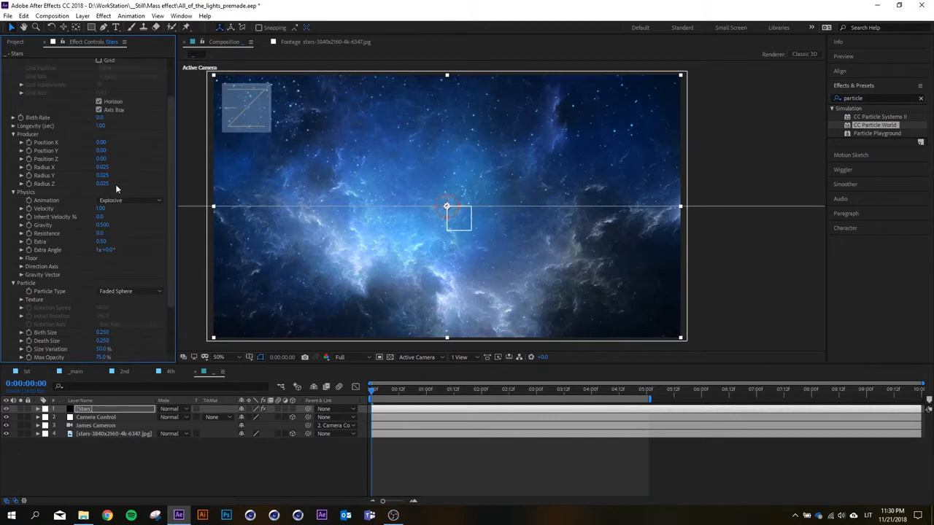
pyautogui.scroll(-3, 119, 191)
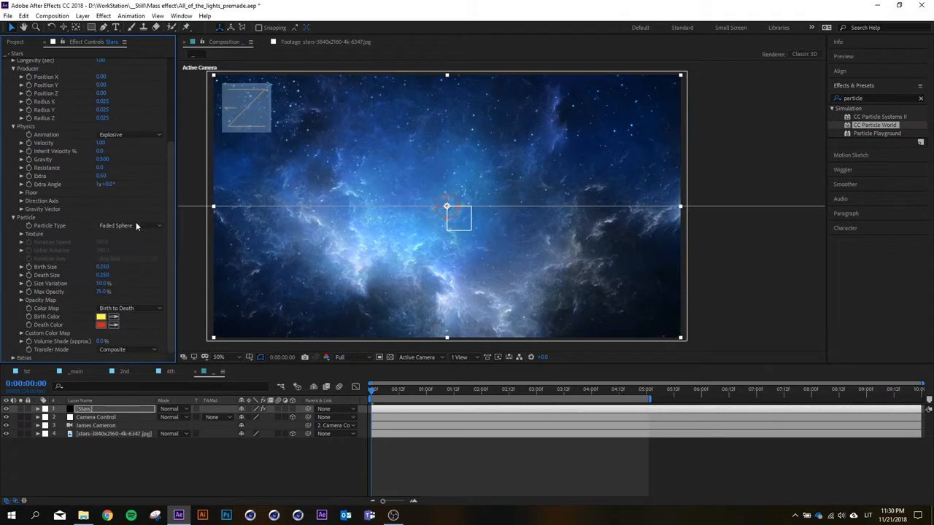
pyautogui.scroll(2, 134, 210)
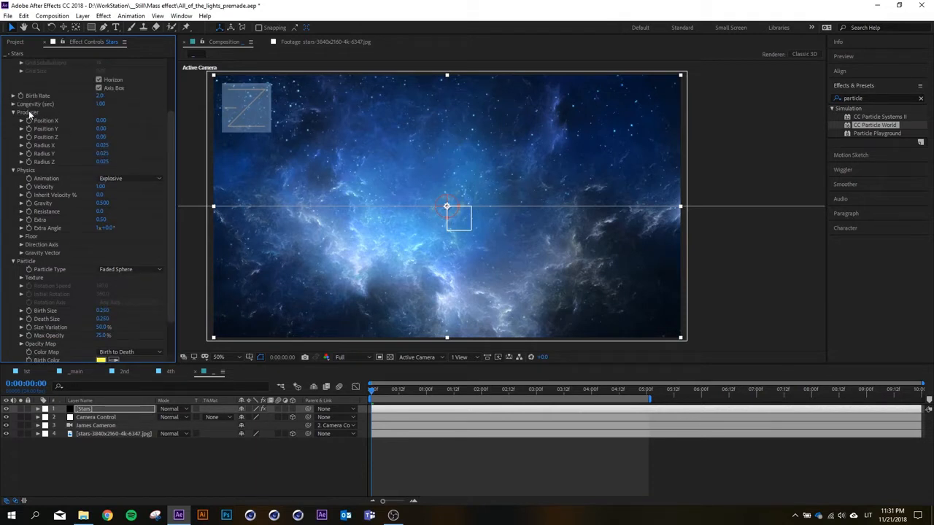
pyautogui.moveTo(103, 145)
pyautogui.mouseDown()
pyautogui.moveTo(132, 145)
pyautogui.moveTo(109, 152)
pyautogui.moveTo(124, 158)
pyautogui.moveTo(110, 154)
pyautogui.moveTo(114, 146)
pyautogui.mouseUp()
# Set the particles' Max Opacity to 100% and their Color Map to Origin Constant.
pyautogui.scroll(-3, 164, 245)
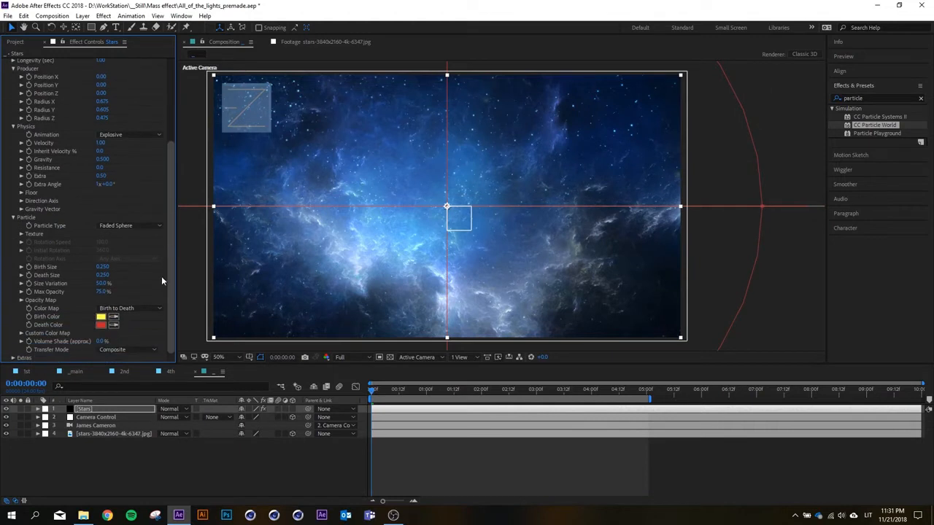
pyautogui.moveTo(101, 292); pyautogui.dragTo(185, 289)
pyautogui.click(124, 308)
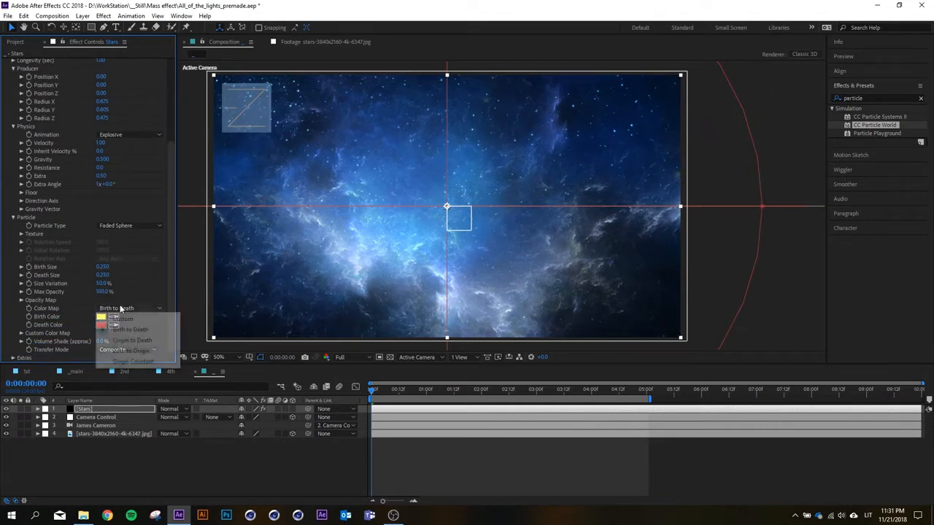
pyautogui.click(129, 363)
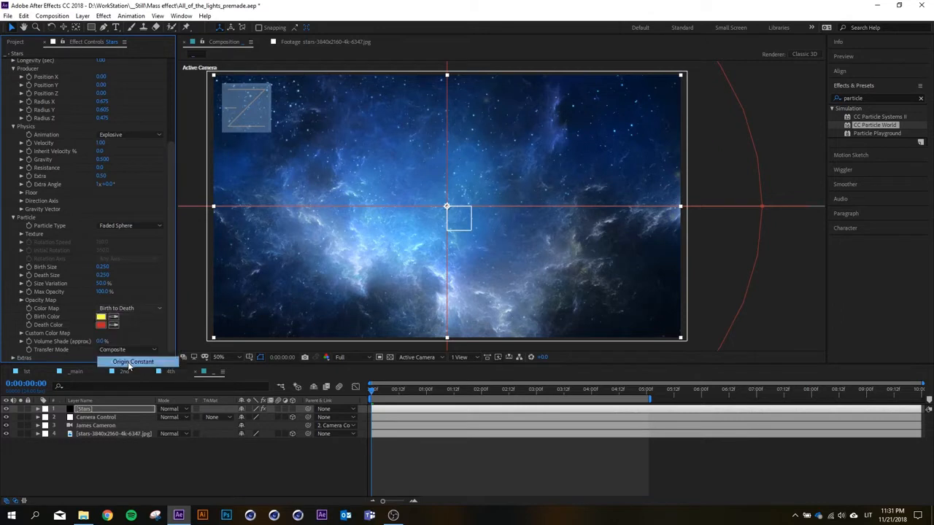
pyautogui.click(120, 311)
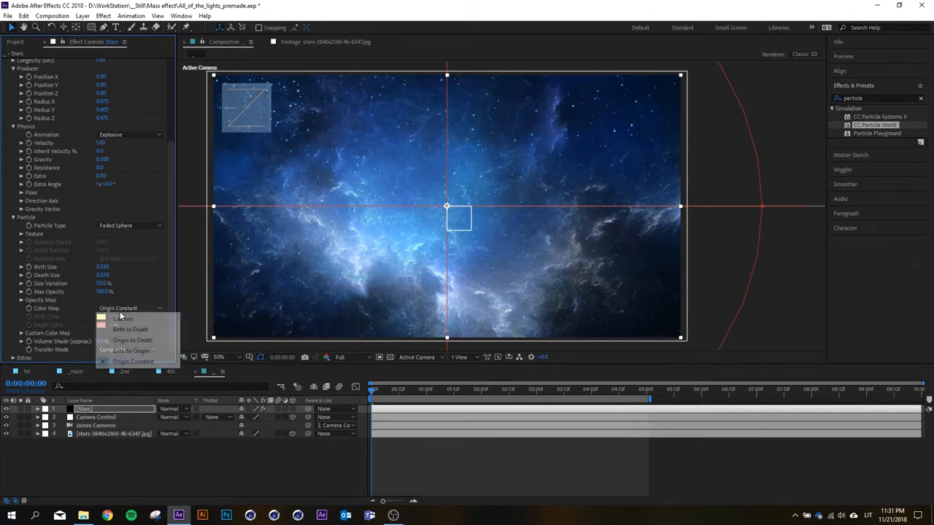
pyautogui.click(126, 363)
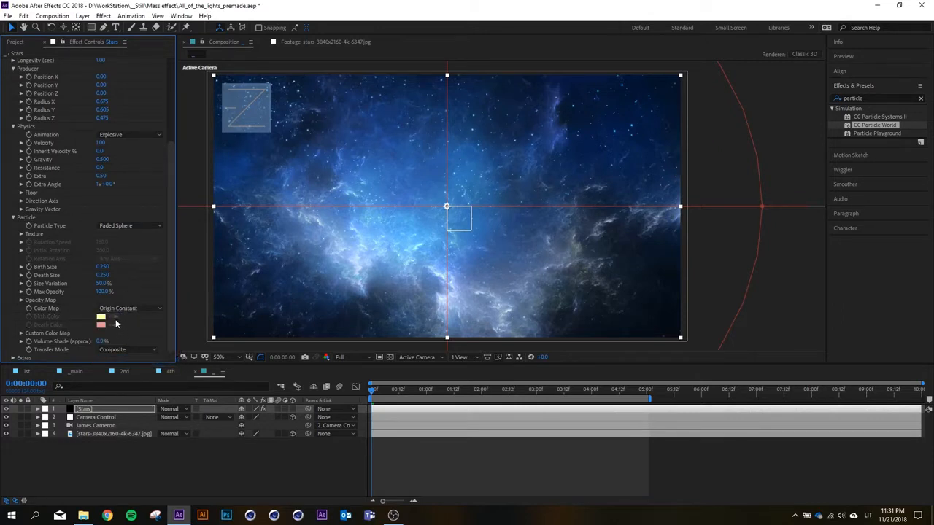
# Set the particle type to Shaded Sphere and move the current time to 0:00:00:21.
pyautogui.click(137, 225)
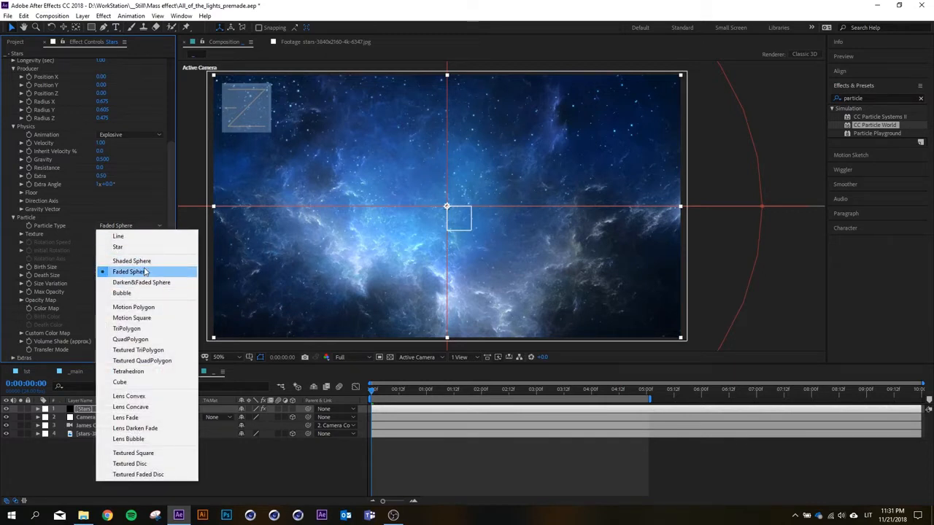
pyautogui.click(148, 261)
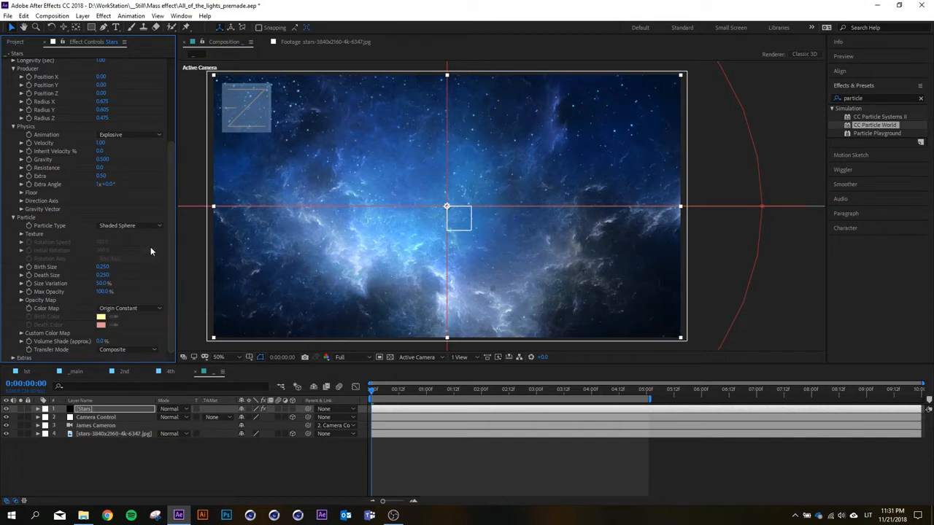
pyautogui.click(420, 390)
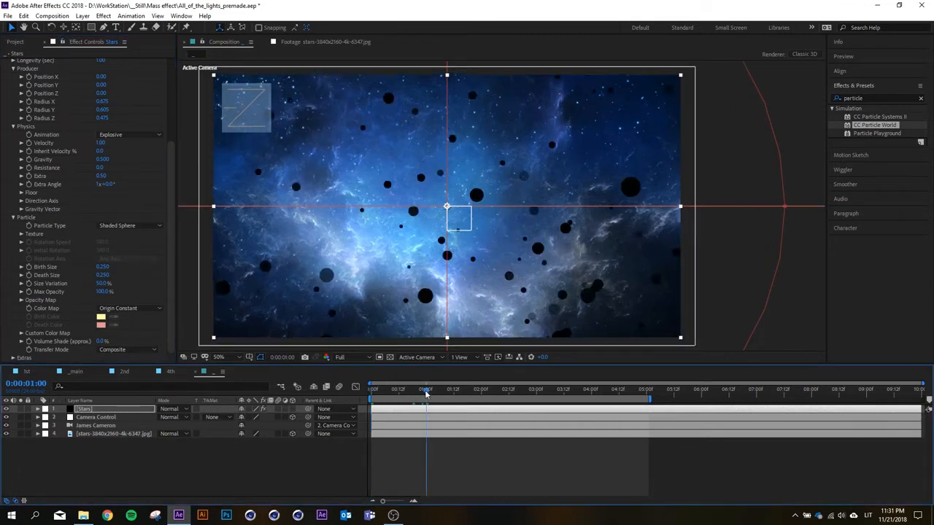
# Redraw the particles' Opacity Map so opacity stays at full height across the whole particle life.
pyautogui.scroll(1, 173, 234)
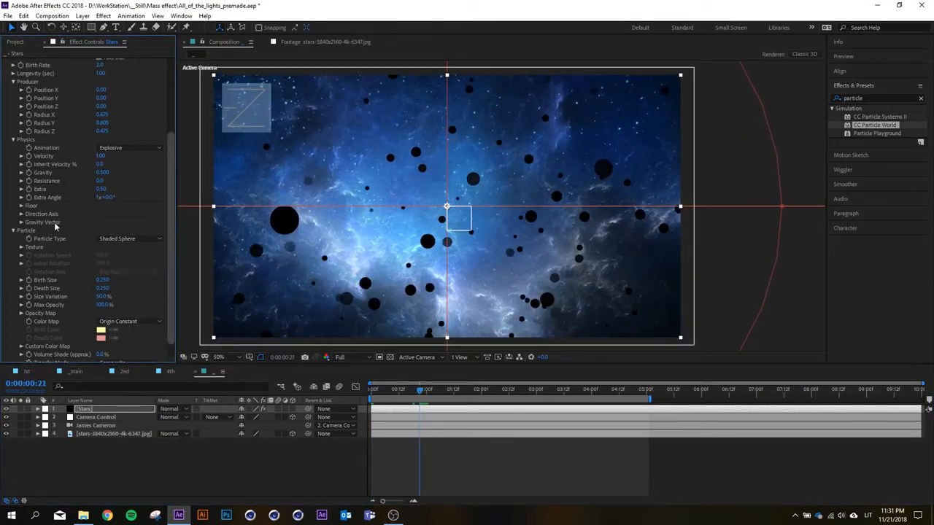
pyautogui.scroll(-1, 51, 252)
pyautogui.click(116, 267)
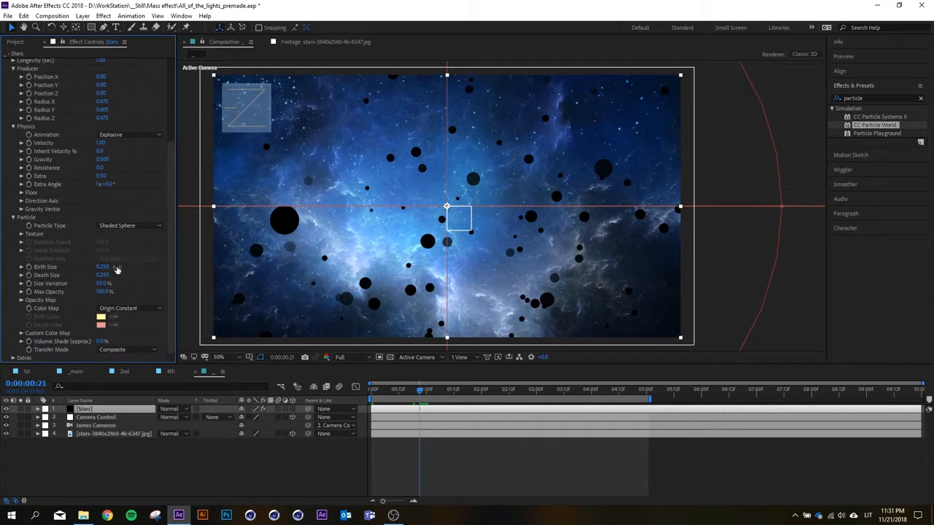
pyautogui.click(21, 300)
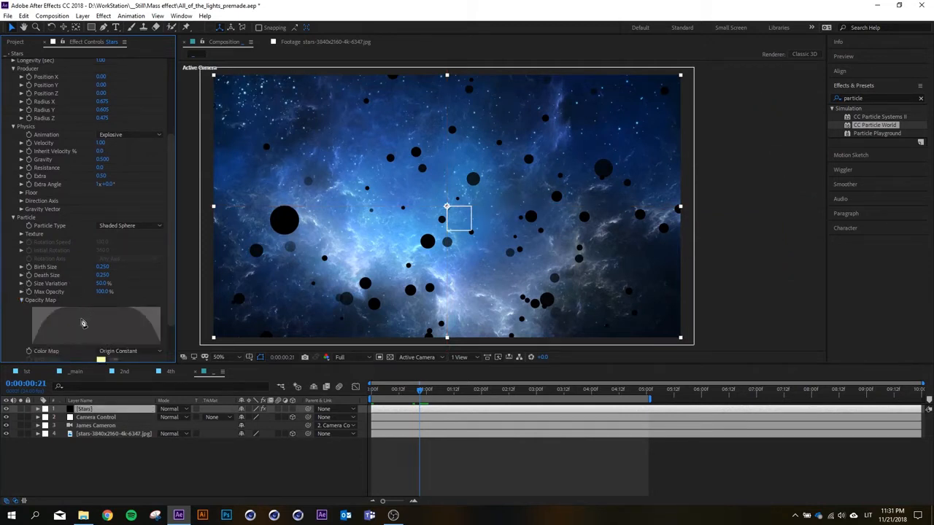
pyautogui.click(69, 312)
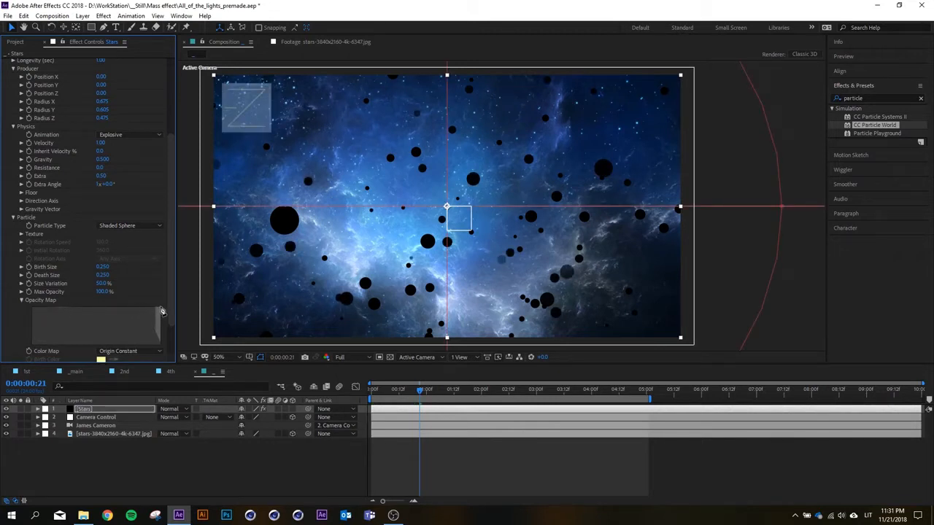
pyautogui.scroll(-2, 165, 327)
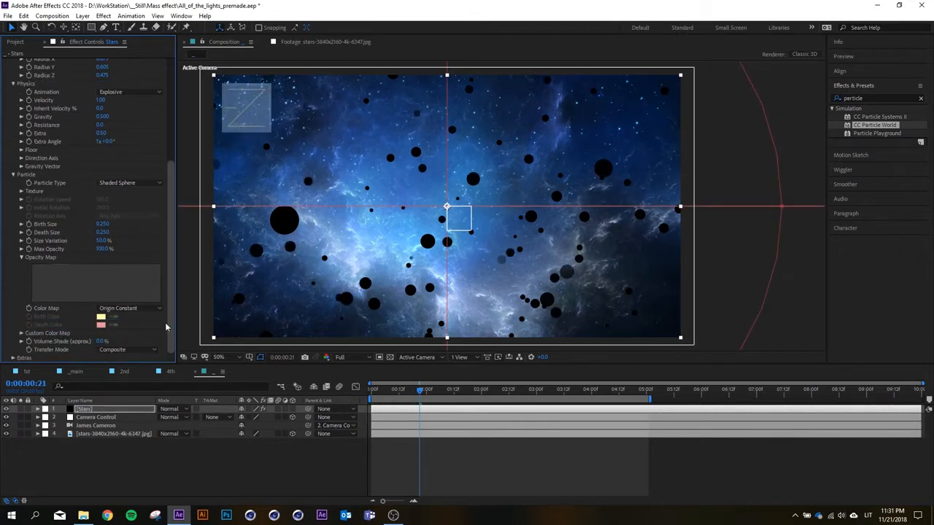
pyautogui.click(71, 268)
pyautogui.click(70, 268)
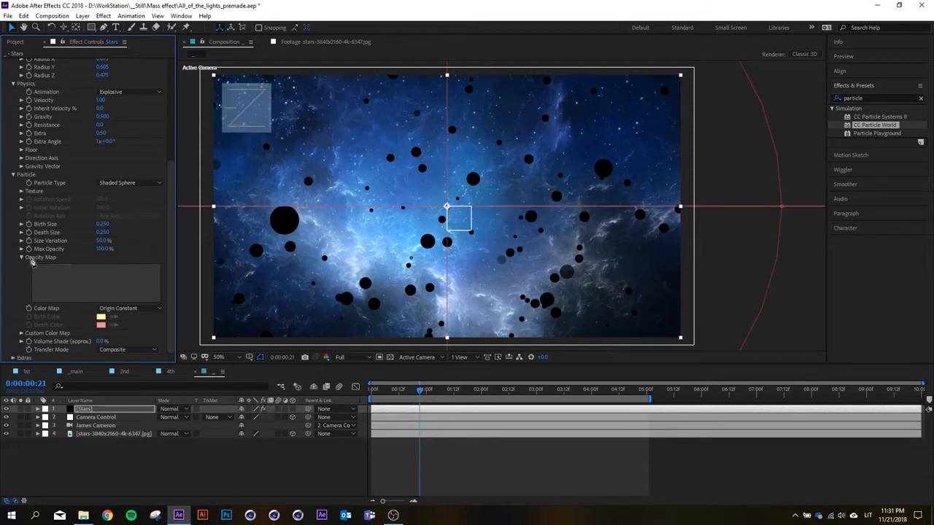
pyautogui.click(22, 259)
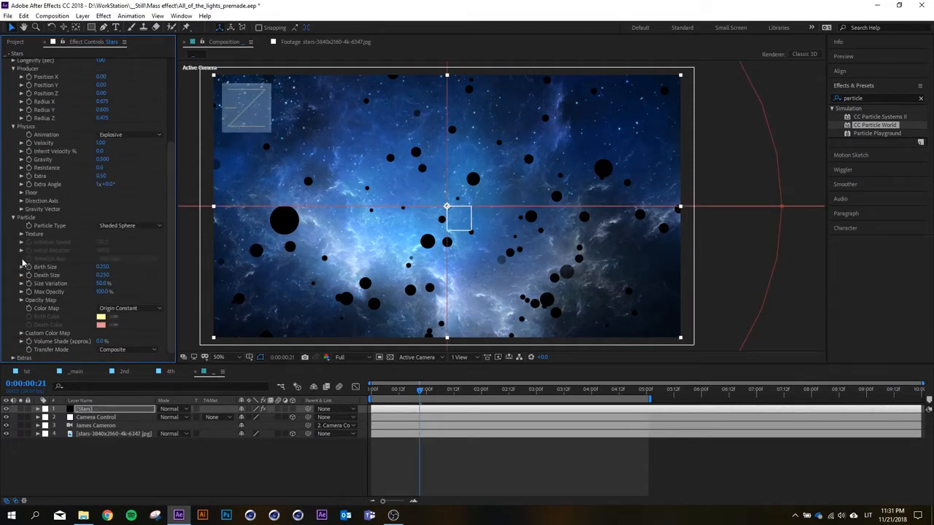
pyautogui.click(20, 304)
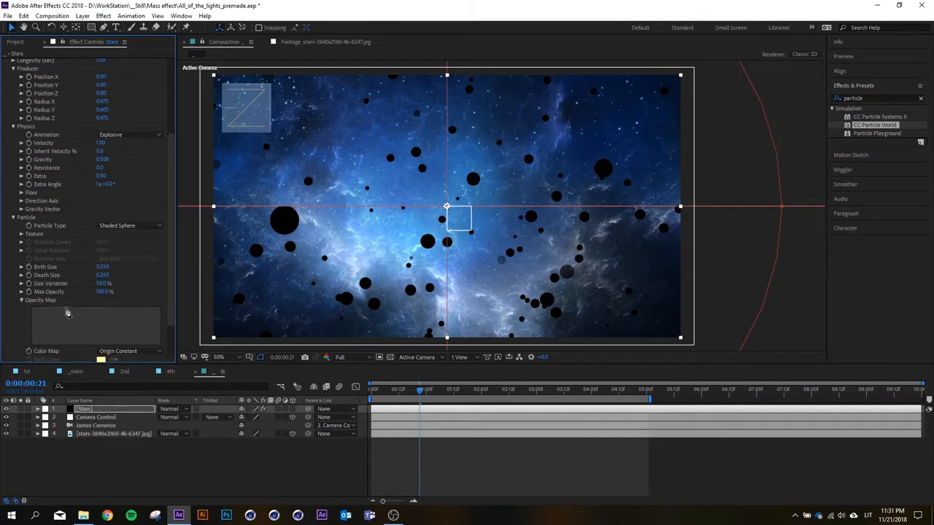
pyautogui.scroll(-2, 346, 246)
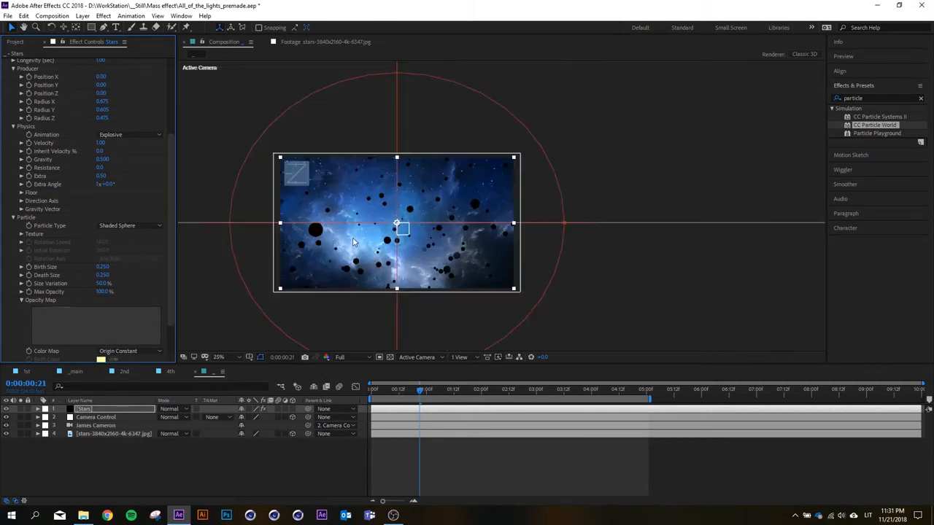
pyautogui.scroll(2, 342, 246)
pyautogui.scroll(-3, 174, 244)
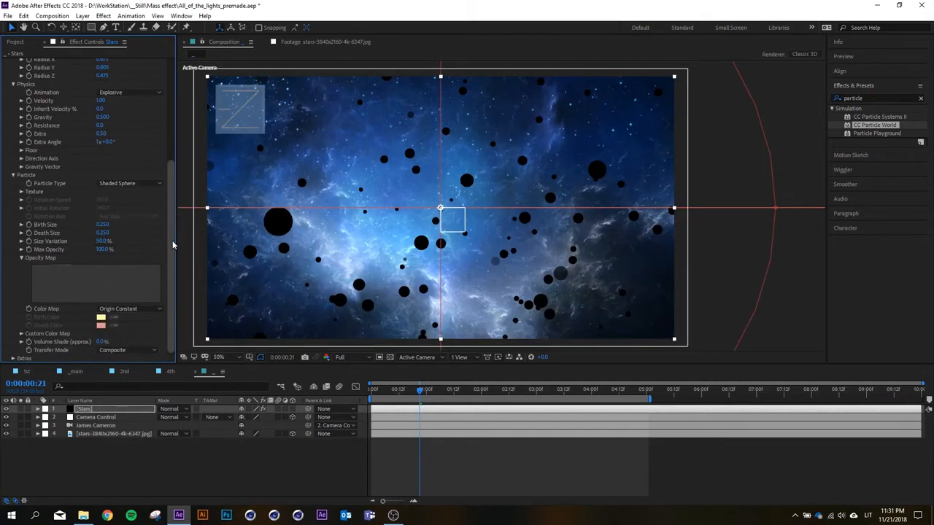
pyautogui.scroll(3, 172, 240)
pyautogui.scroll(-1, 348, 257)
pyautogui.scroll(1, 359, 249)
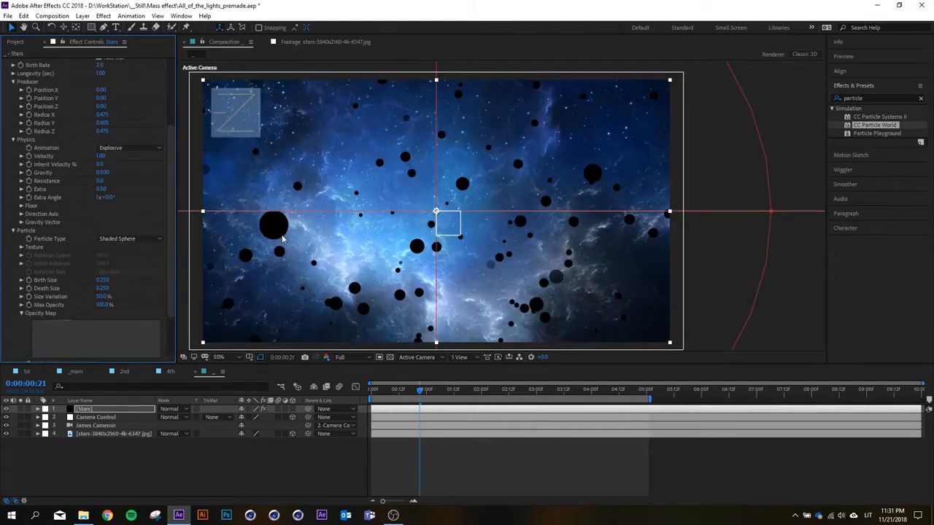
# Set the Velocity, Gravity and Extra values in the CC Particle World physics to 0.
pyautogui.scroll(1, 171, 174)
pyautogui.click(101, 178)
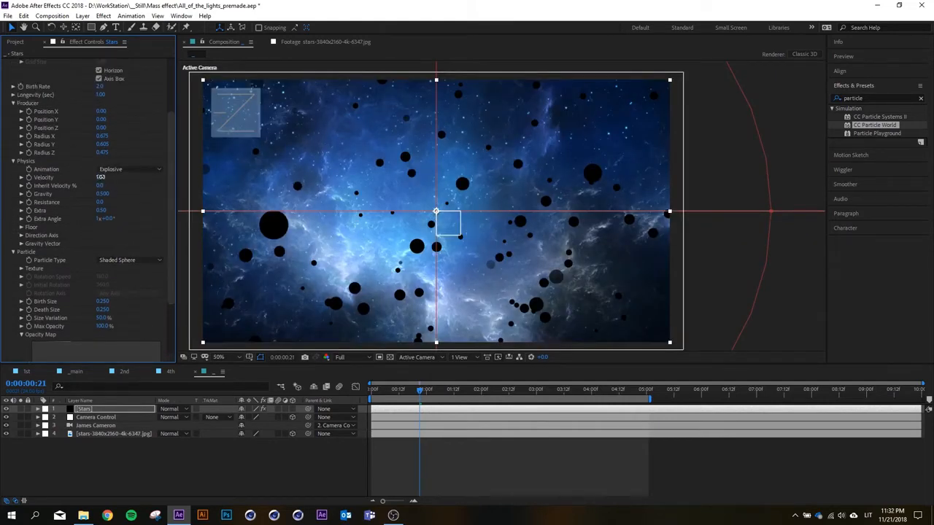
pyautogui.write('0')
pyautogui.press('Tab')
pyautogui.write('0')
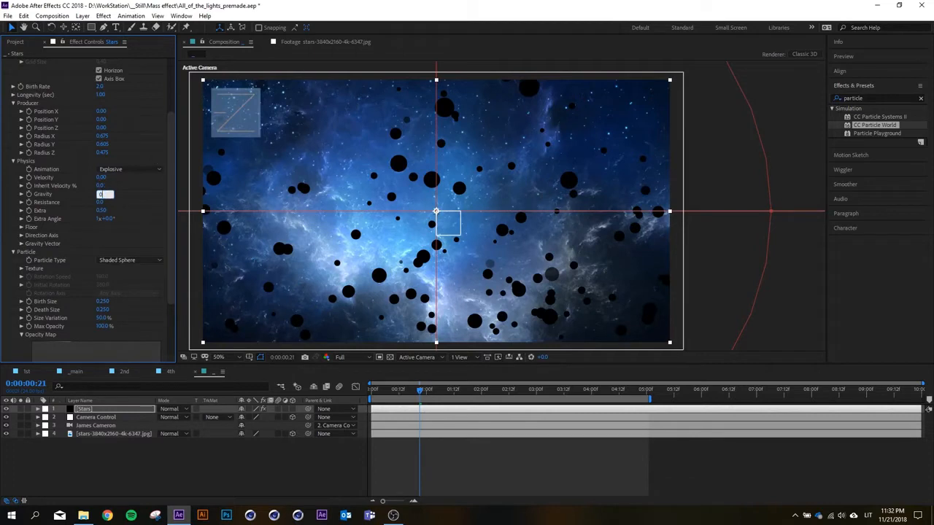
pyautogui.press('Tab')
pyautogui.press('Tab')
pyautogui.write('0')
pyautogui.press('Return')
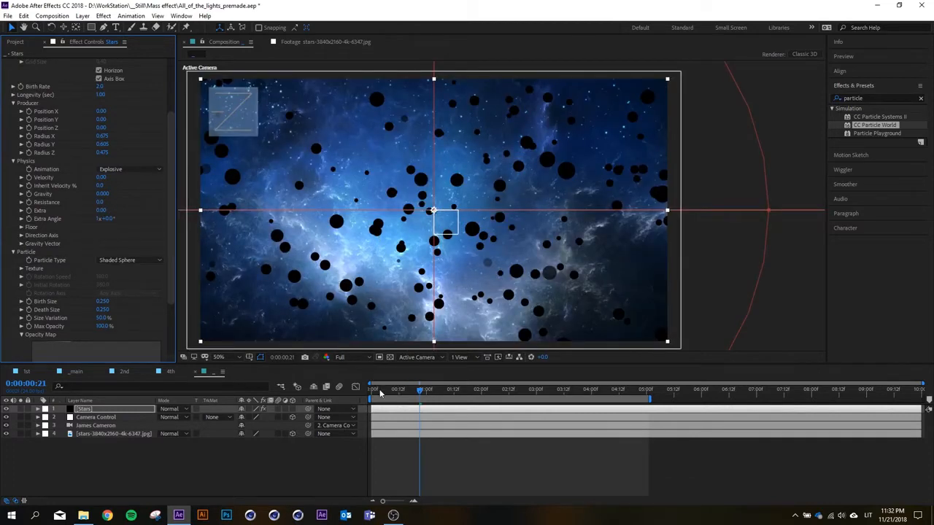
# Scrub the timeline to 0:00:01:07 and check the particles from Custom View 1, returning to the Active Camera view.
pyautogui.moveTo(375, 387); pyautogui.dragTo(443, 379)
pyautogui.click(417, 357)
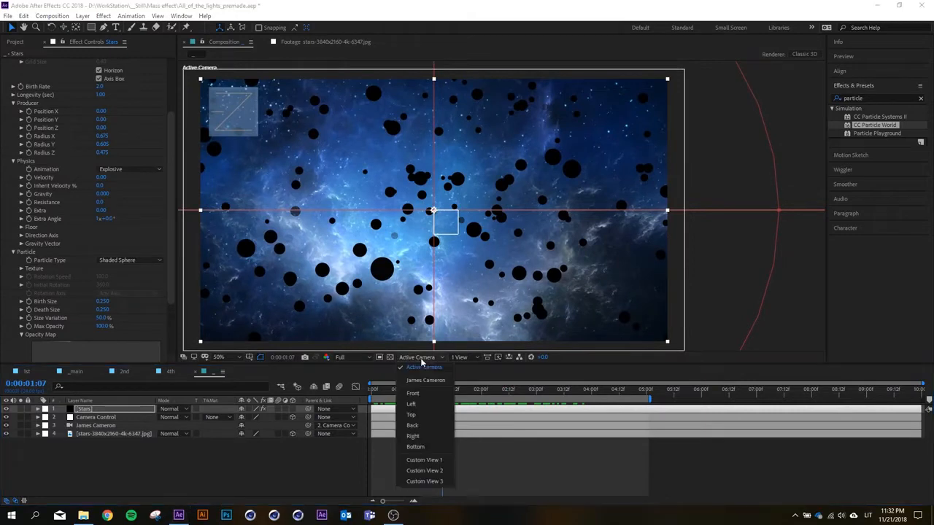
pyautogui.click(421, 460)
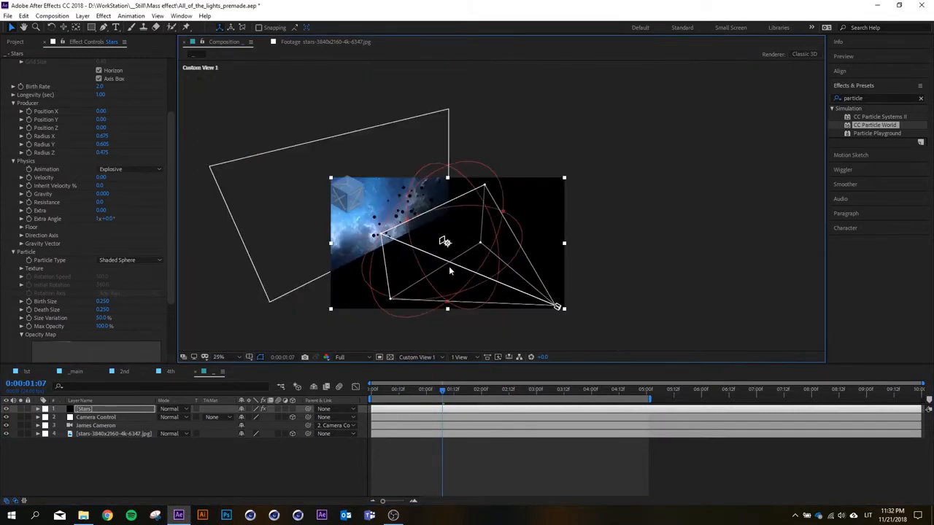
pyautogui.click(418, 358)
pyautogui.click(423, 381)
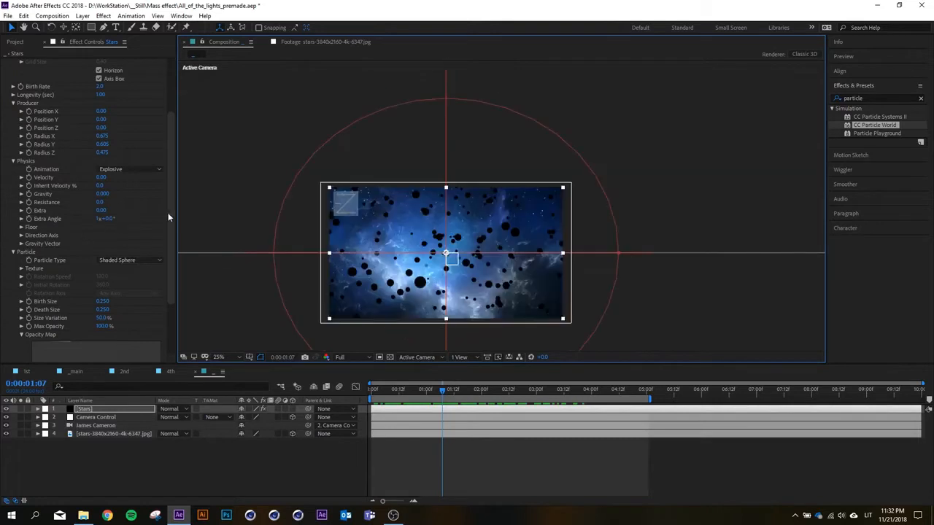
# Collapse the CC Particle World settings and apply the Invert effect to the Stars layer.
pyautogui.moveTo(170, 215); pyautogui.dragTo(170, 123)
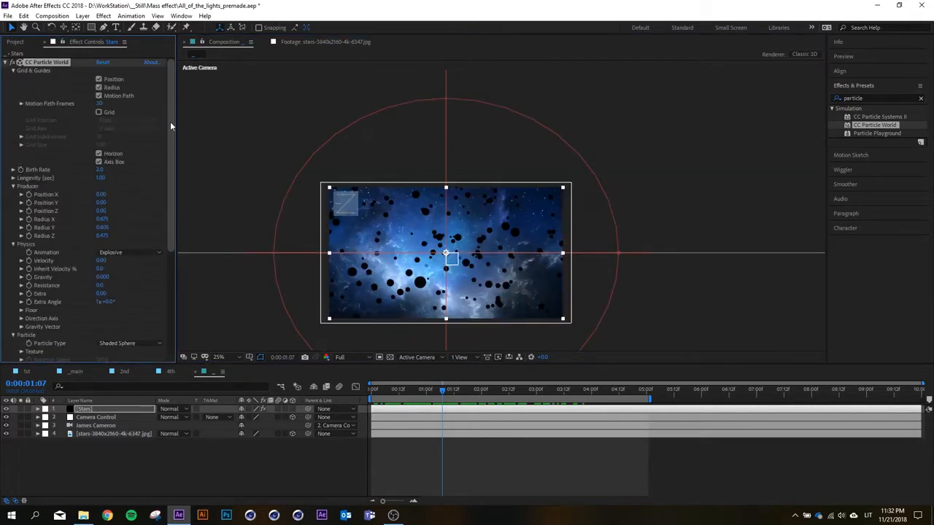
pyautogui.click(6, 63)
pyautogui.hotkey('ctrl', 'space')
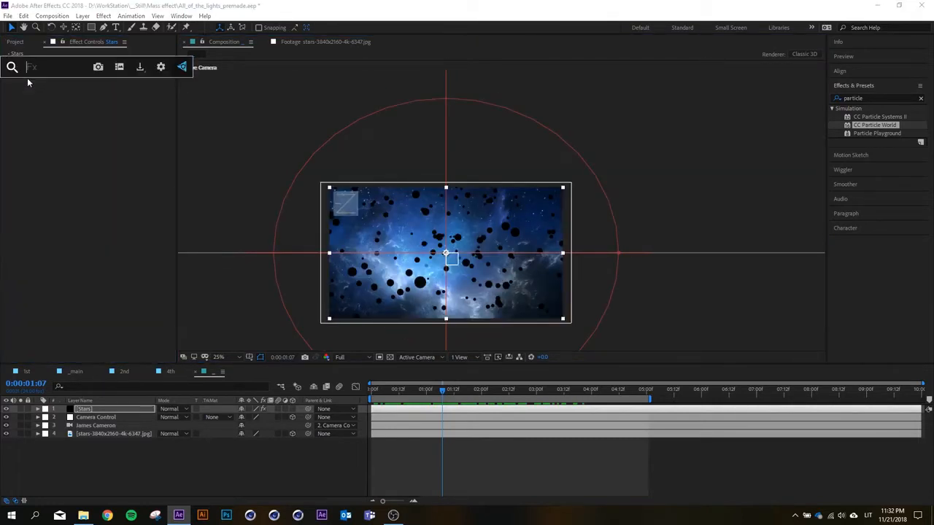
pyautogui.write('invert')
pyautogui.press('Return')
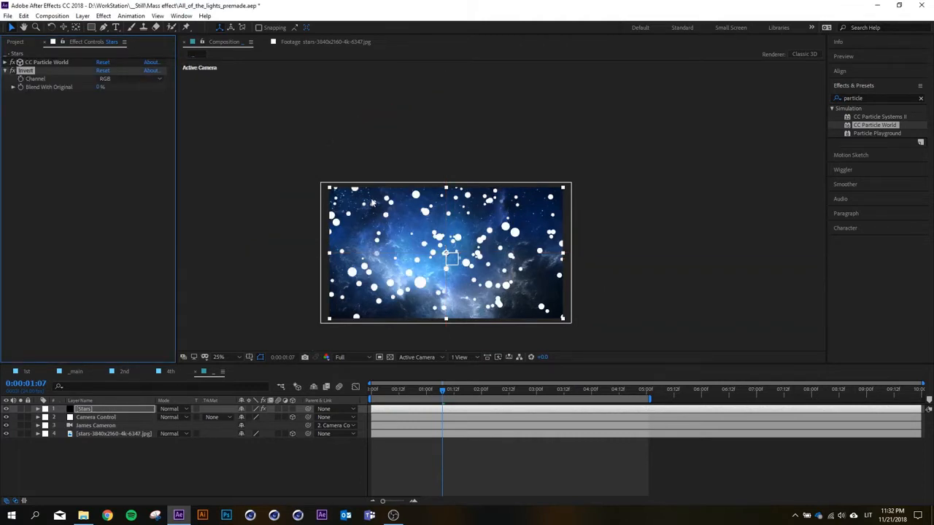
# Expand the Stars layer's CC Particle World settings and set the particles' Birth Size and Death Size to 0.1.
pyautogui.scroll(-1, 436, 275)
pyautogui.scroll(3, 437, 275)
pyautogui.click(39, 62)
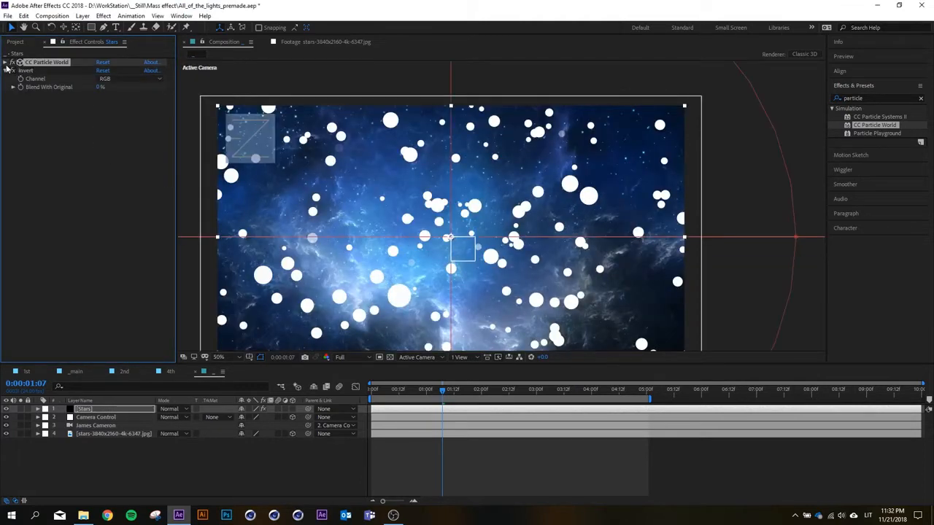
pyautogui.click(5, 63)
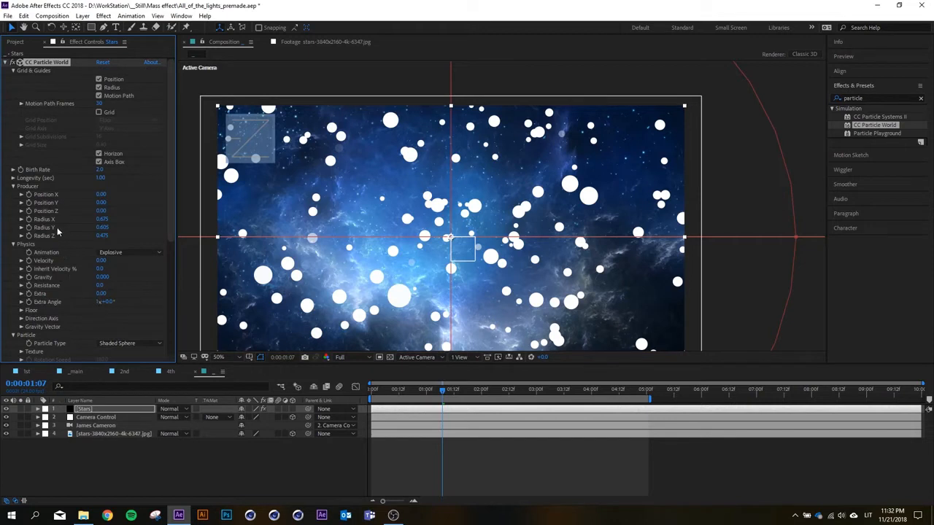
pyautogui.scroll(-5, 168, 241)
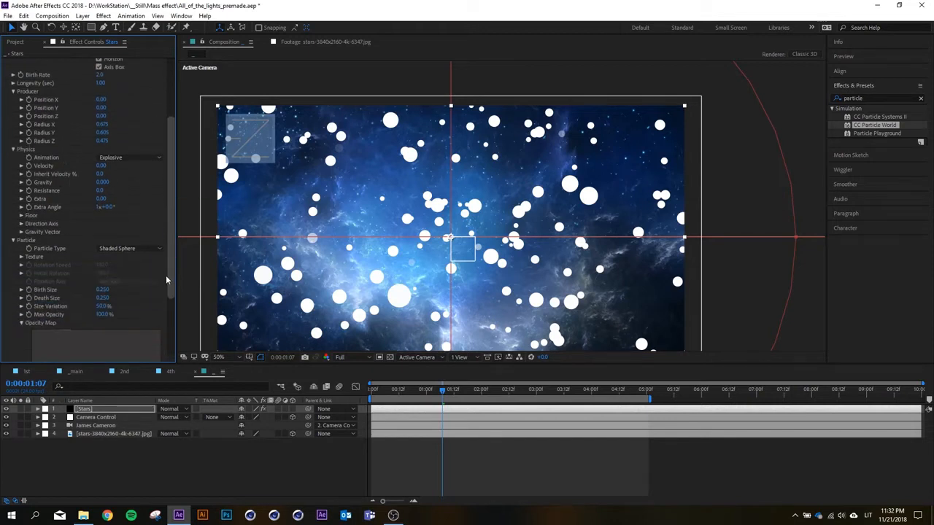
pyautogui.click(102, 256)
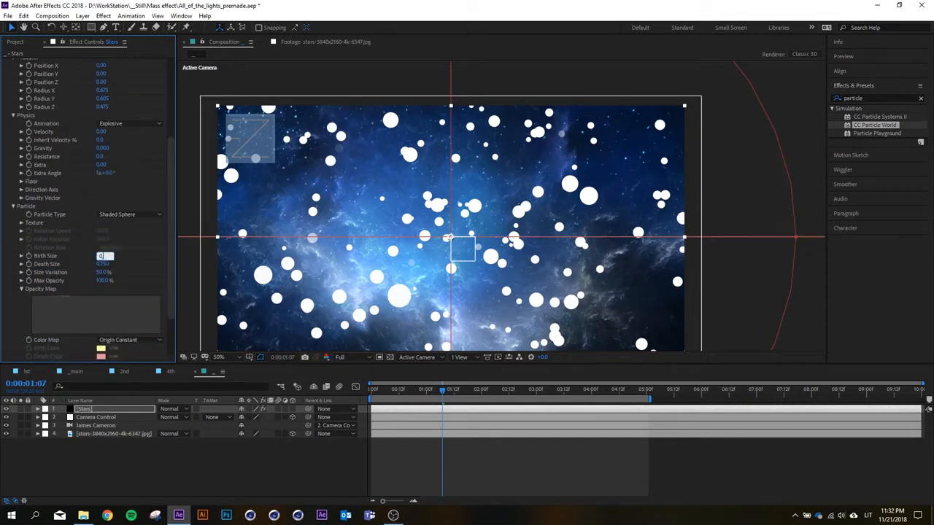
pyautogui.write('0.1')
pyautogui.press('Tab')
pyautogui.write('0.1')
pyautogui.press('Return')
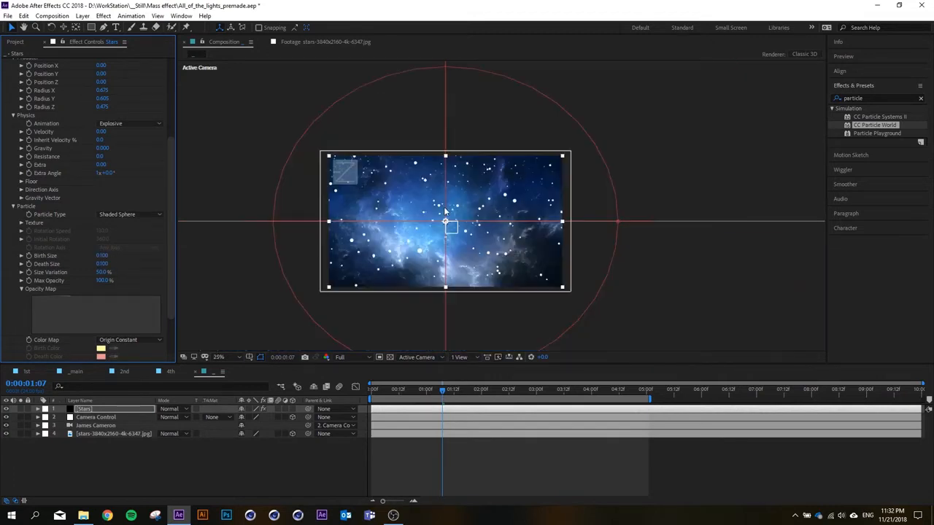
# Enlarge the particle producer in Custom View 1 to Radius X 1.005, Radius Y 0.945 and Radius Z 1.945.
pyautogui.click(410, 359)
pyautogui.click(427, 456)
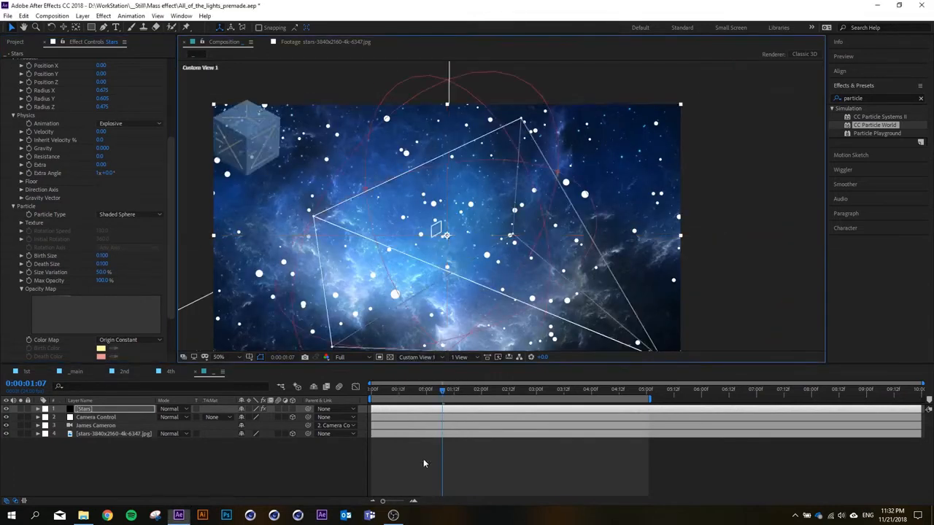
pyautogui.scroll(-4, 454, 257)
pyautogui.scroll(2, 453, 256)
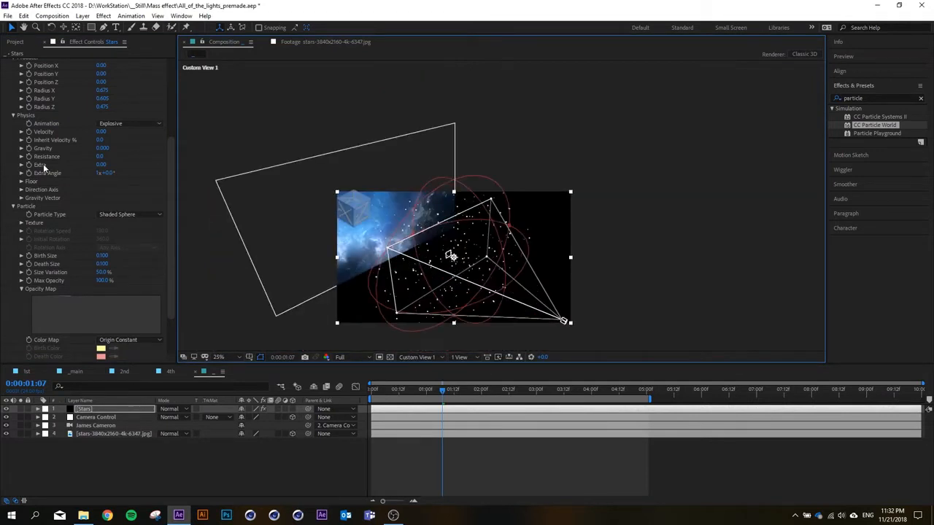
pyautogui.scroll(2, 117, 150)
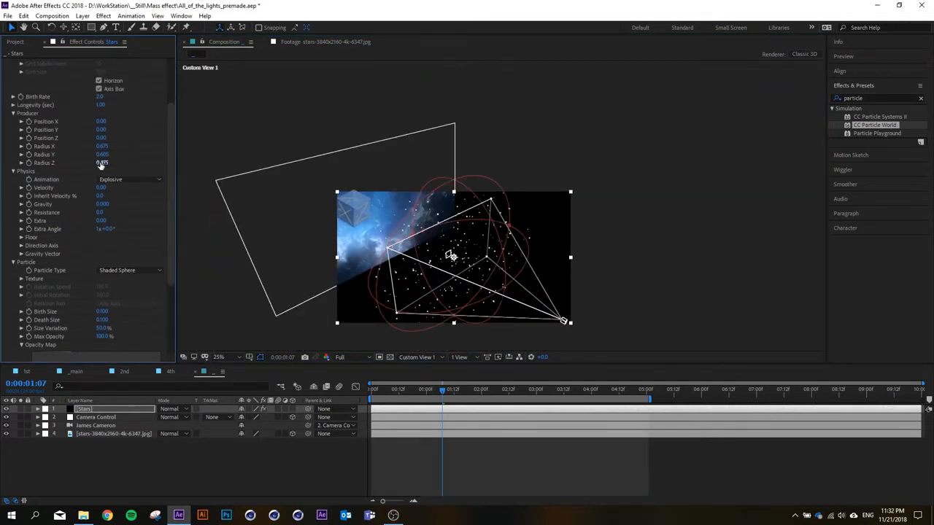
pyautogui.moveTo(104, 164); pyautogui.dragTo(184, 163)
pyautogui.moveTo(102, 151); pyautogui.dragTo(119, 150)
# Return to the Active Camera view, preview the particles and scrub to 0:00:01:12 to check their distribution.
pyautogui.click(416, 358)
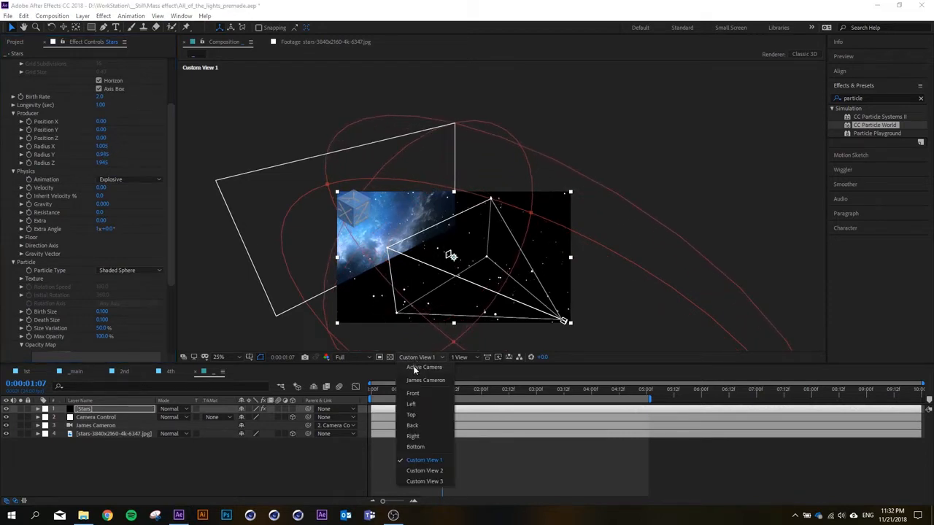
pyautogui.click(418, 378)
pyautogui.press('space')
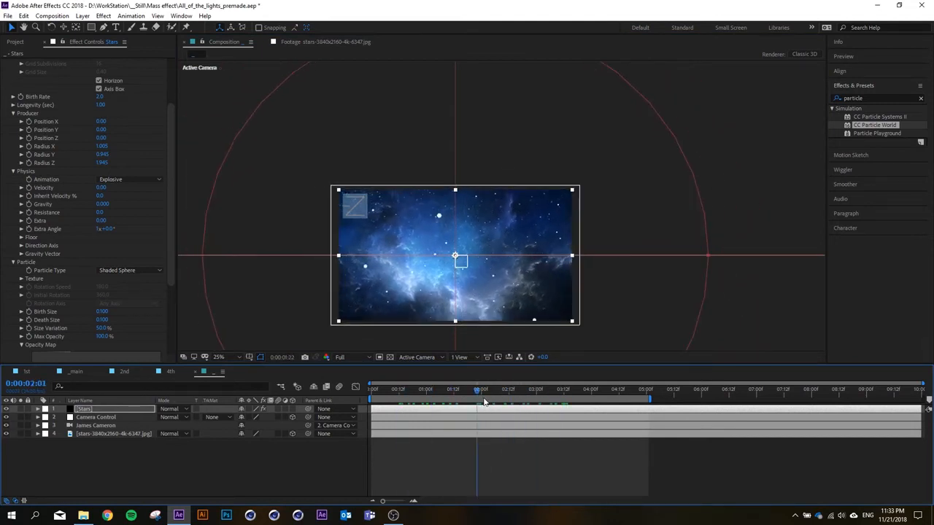
pyautogui.click(429, 391)
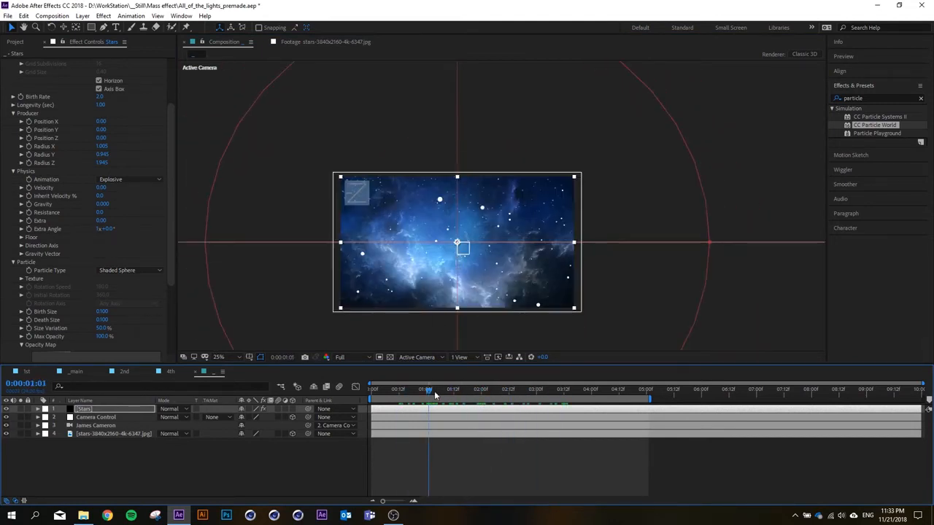
pyautogui.moveTo(436, 394)
pyautogui.mouseDown()
pyautogui.moveTo(484, 389)
pyautogui.moveTo(454, 391)
pyautogui.mouseUp()
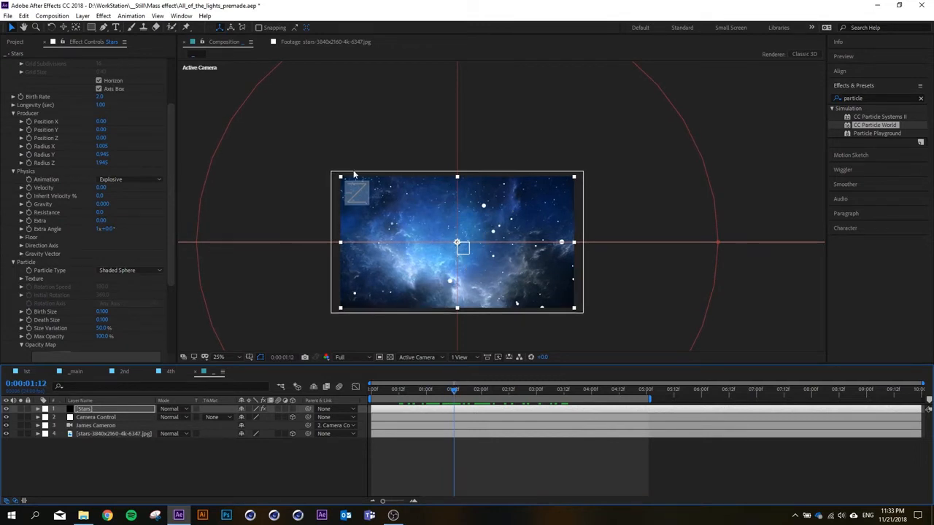
# Set the CC Particle World Birth Rate to 4 and the Longevity to 30 seconds.
pyautogui.scroll(4, 170, 124)
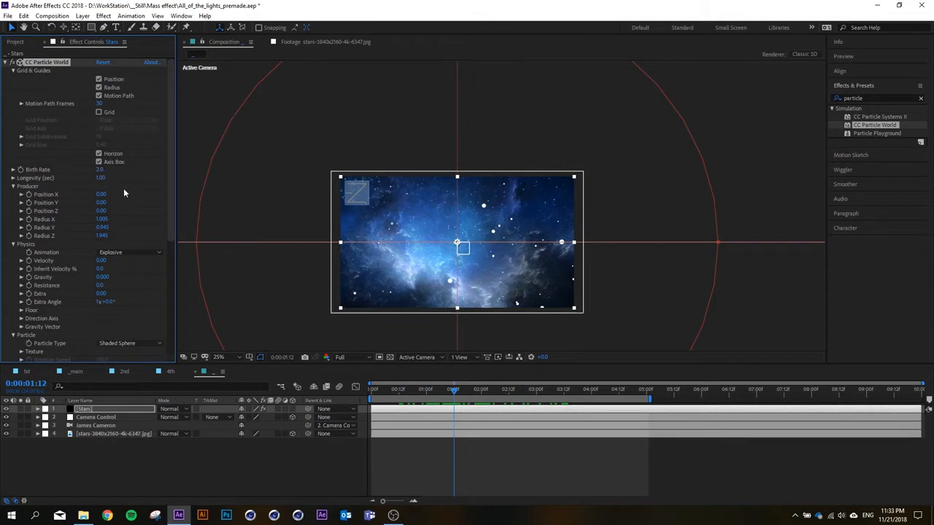
pyautogui.click(100, 169)
pyautogui.write('4')
pyautogui.press('Return')
pyautogui.click(151, 181)
pyautogui.click(101, 178)
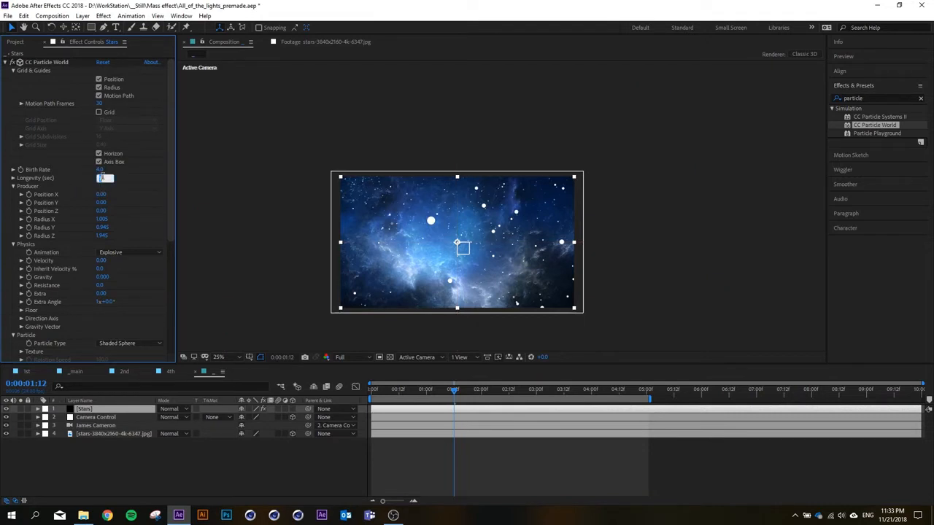
pyautogui.write('30')
pyautogui.press('Return')
# Keyframe the Stars layer's Birth Rate at 4 at 0:00:03:13 and at 0 one frame further on.
pyautogui.scroll(-1, 430, 238)
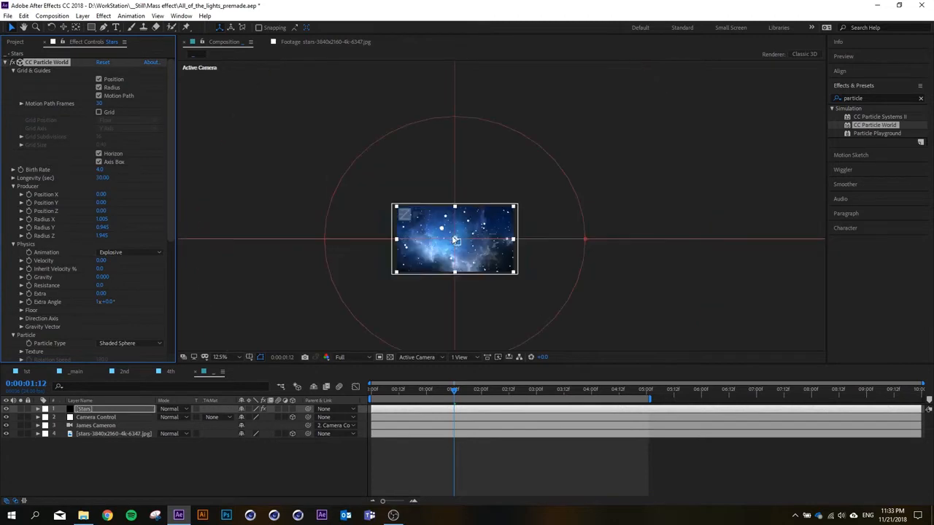
pyautogui.scroll(2, 430, 238)
pyautogui.moveTo(465, 395); pyautogui.dragTo(567, 392)
pyautogui.press(',')
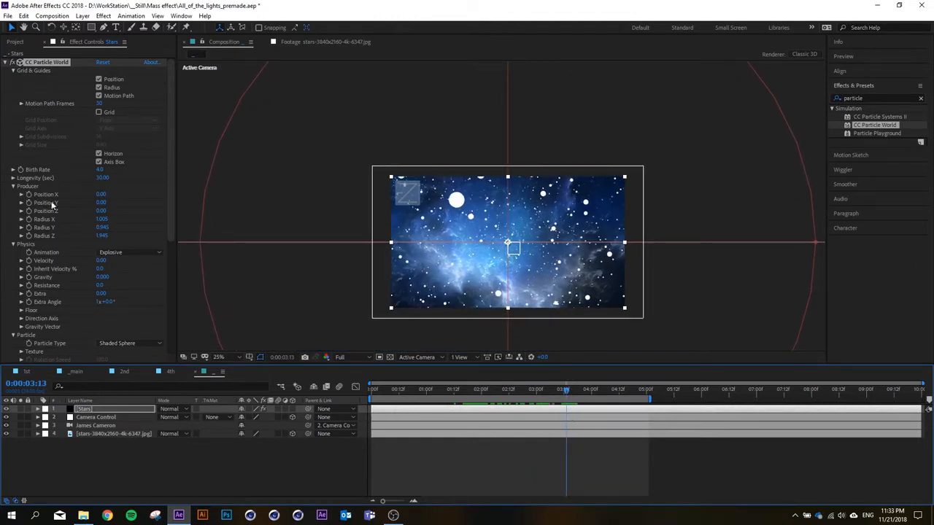
pyautogui.click(23, 173)
pyautogui.press('u')
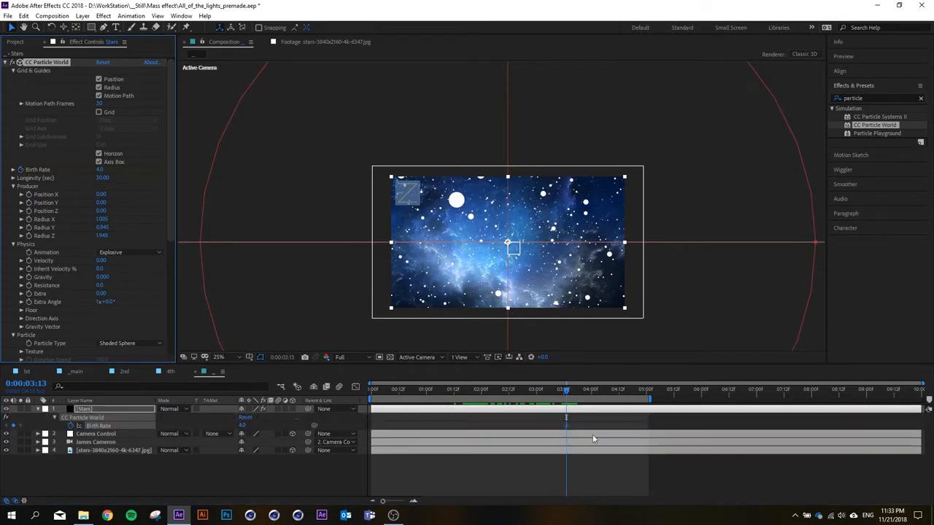
pyautogui.scroll(2, 552, 421)
pyautogui.press('pagedown')
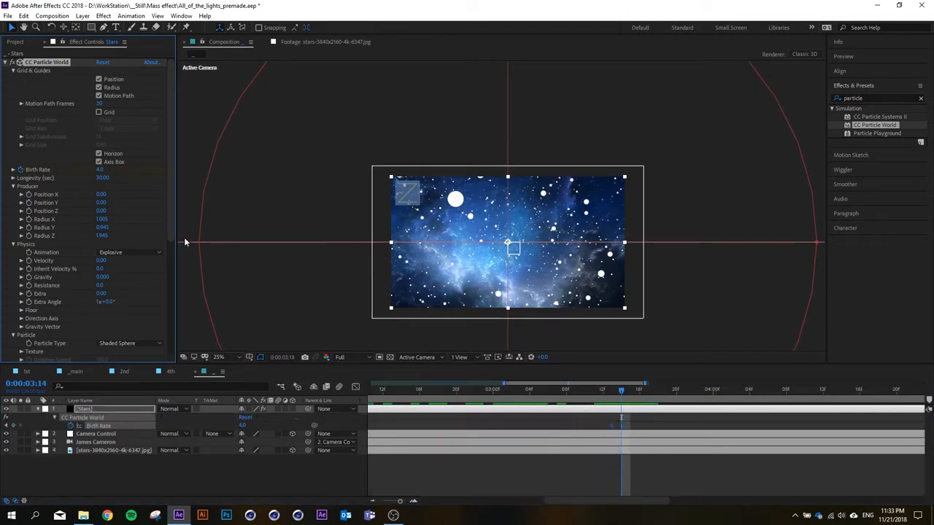
pyautogui.click(103, 170)
pyautogui.write('0')
pyautogui.press('Return')
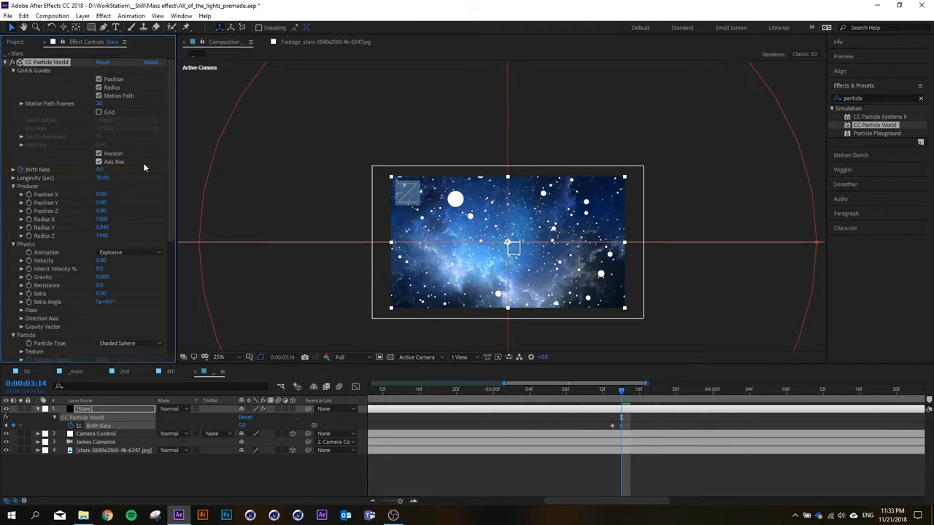
# Preview around the Birth Rate keyframes, slide the Stars layer earlier so they sit at the composition's start, and collapse its properties.
pyautogui.press('space')
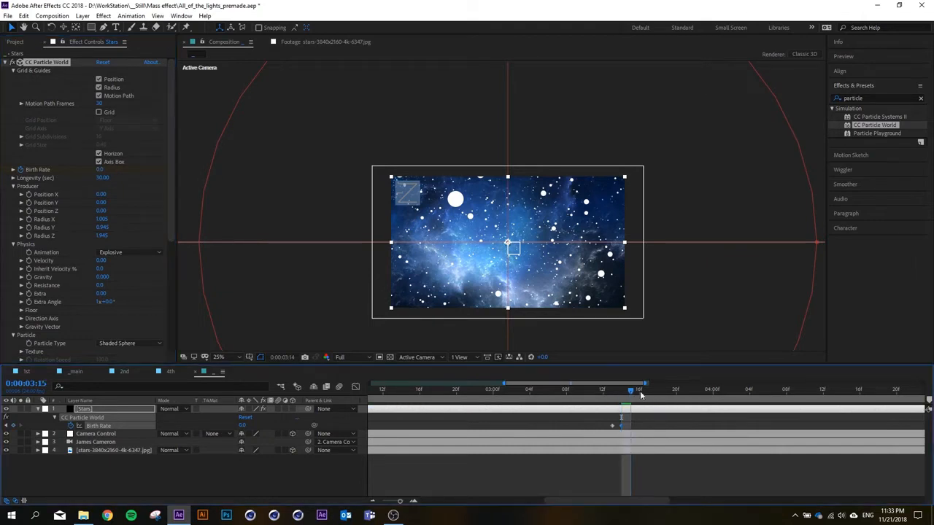
pyautogui.press('space')
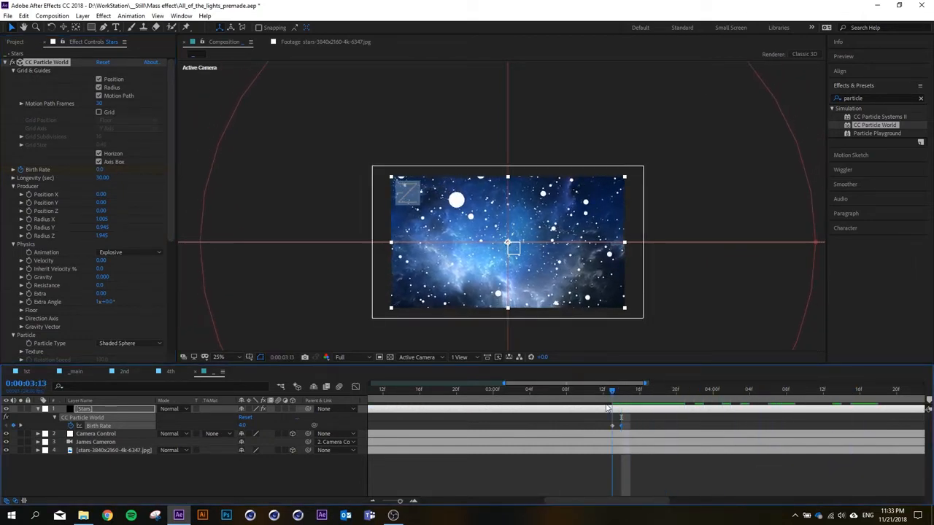
pyautogui.scroll(-2, 619, 427)
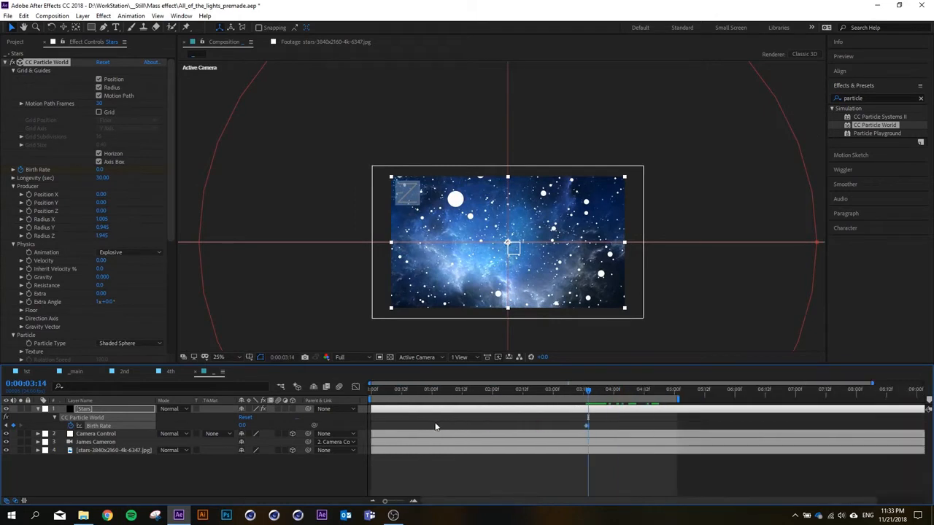
pyautogui.moveTo(372, 409); pyautogui.dragTo(543, 409)
pyautogui.click(372, 394)
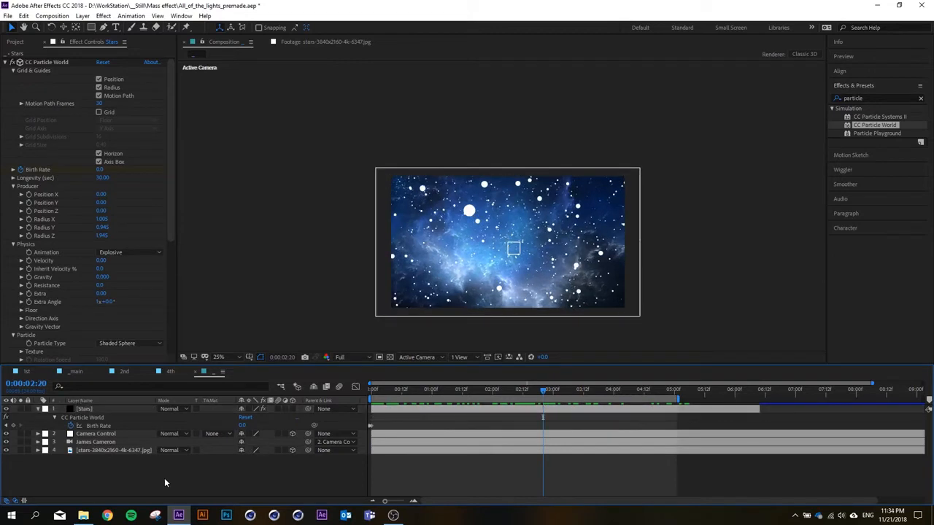
pyautogui.press('u')
# Increase the particle producer's Radius X to 1.235, Radius Y to 1.155 and Radius Z to 2.115.
pyautogui.scroll(-3, 420, 329)
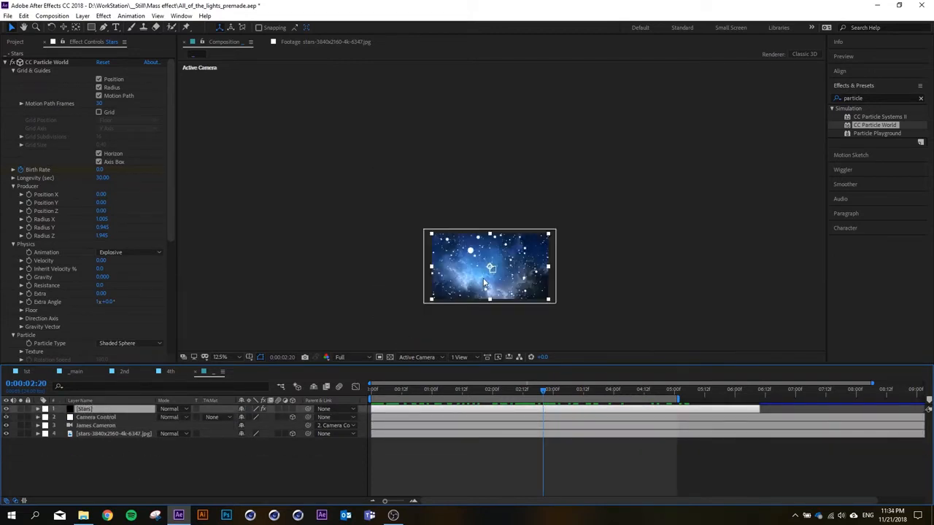
pyautogui.scroll(3, 388, 294)
pyautogui.scroll(-3, 172, 226)
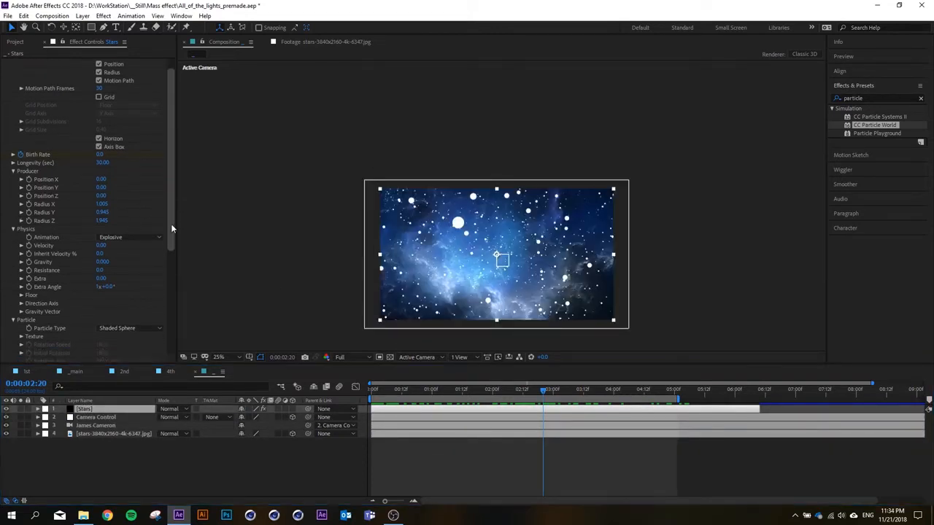
pyautogui.scroll(-1, 496, 250)
pyautogui.scroll(1, 496, 251)
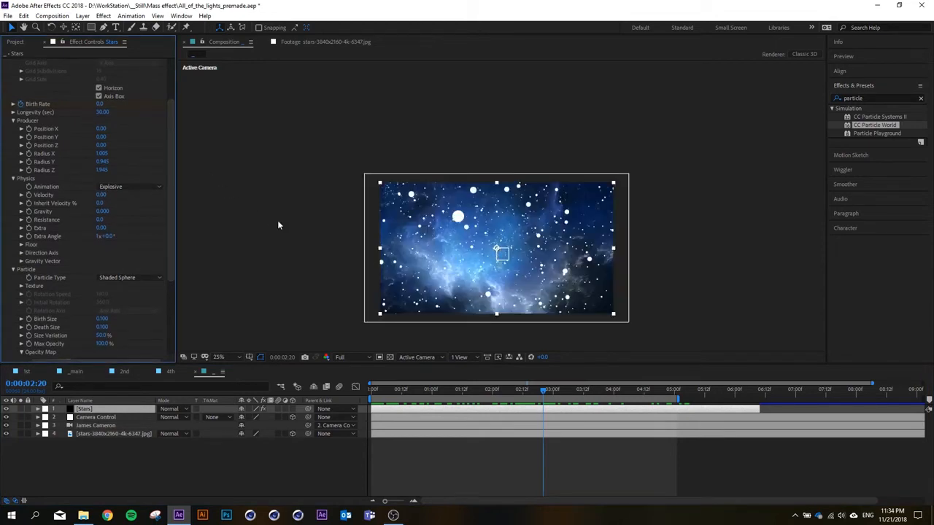
pyautogui.moveTo(102, 169); pyautogui.dragTo(117, 155)
pyautogui.scroll(-1, 169, 169)
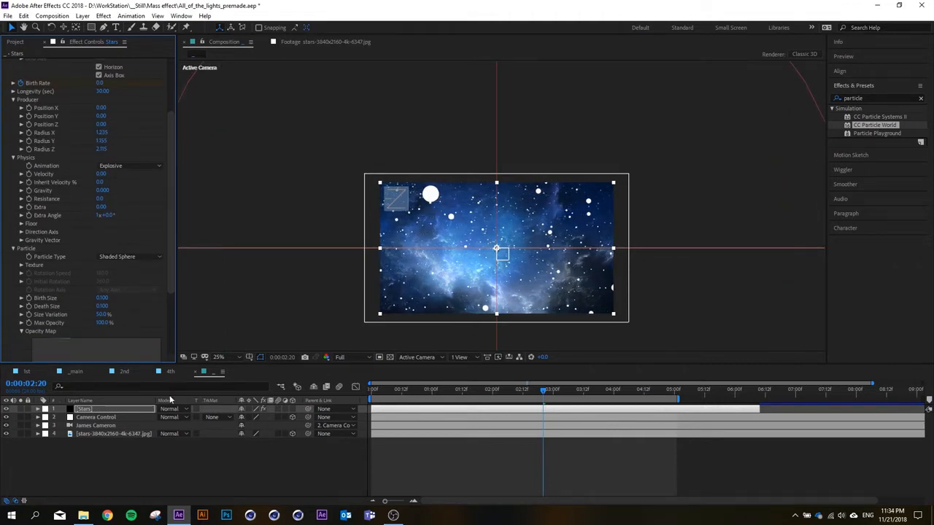
pyautogui.click(200, 464)
pyautogui.hotkey('ctrl', 'k')
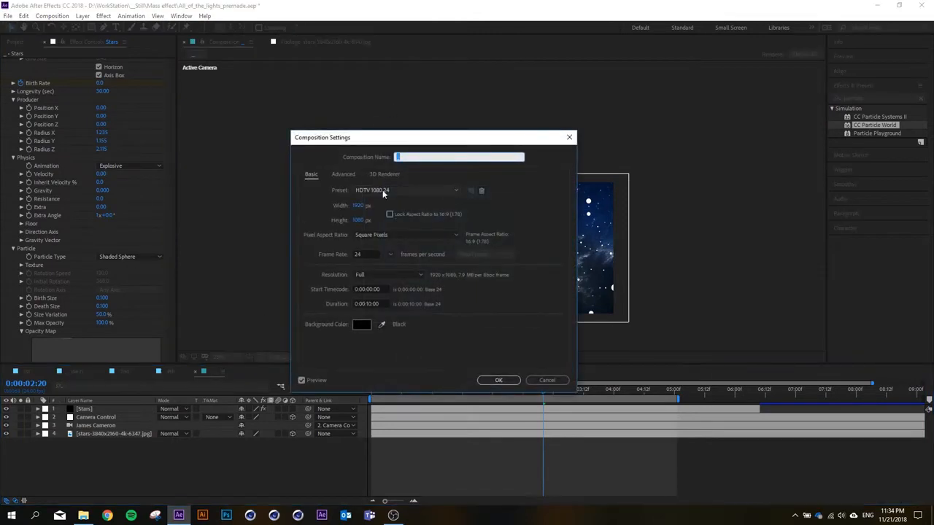
pyautogui.click(547, 380)
# Try a Birth Size of 0.03 and a Death Size of 0 for the particles, scrubbing to 0:00:02:06 to check them.
pyautogui.scroll(-1, 171, 146)
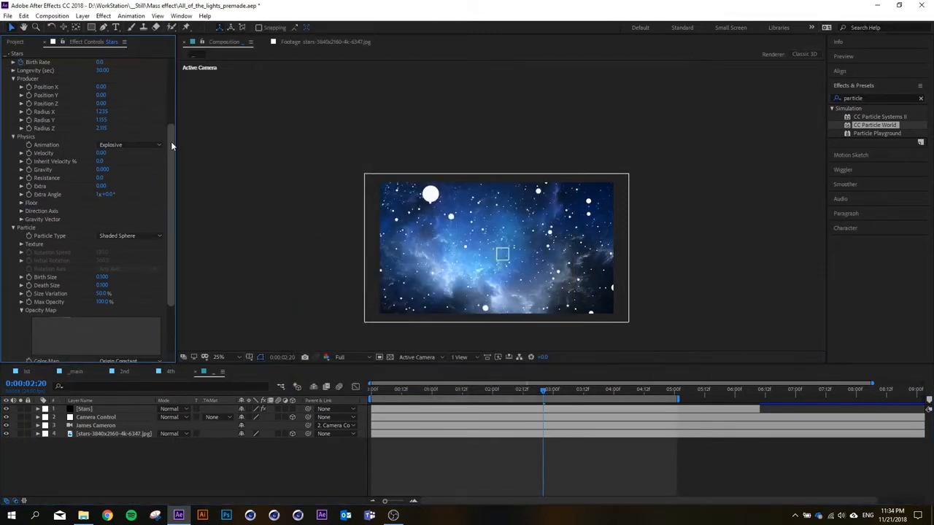
pyautogui.scroll(-1, 172, 146)
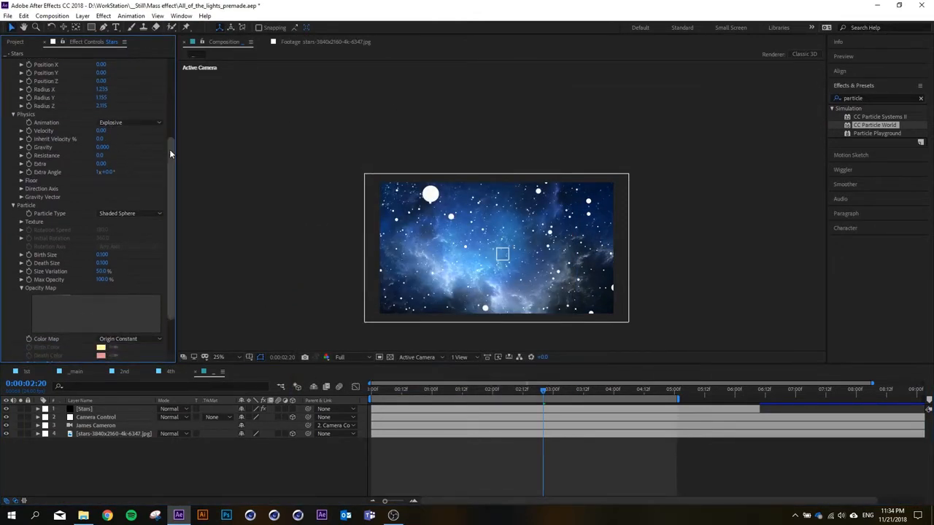
pyautogui.scroll(-3, 169, 153)
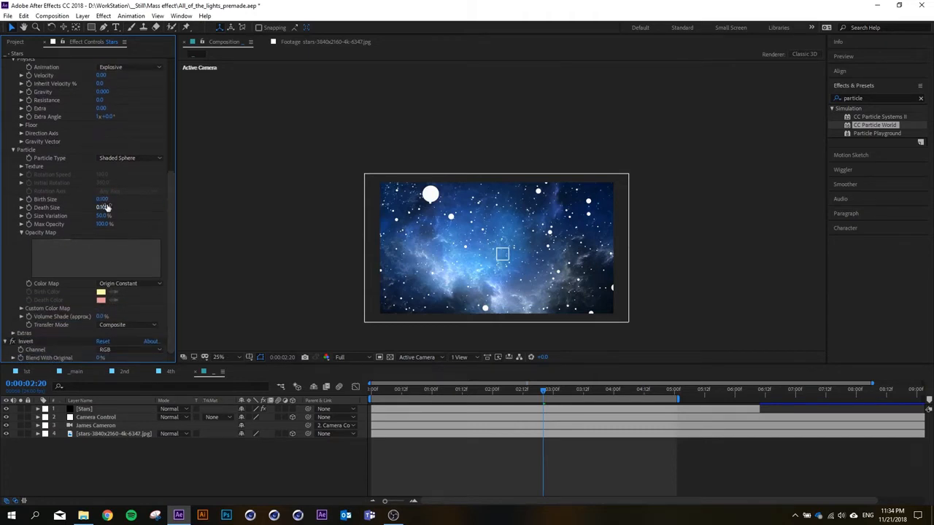
pyautogui.click(103, 200)
pyautogui.write('0.05')
pyautogui.click(104, 208)
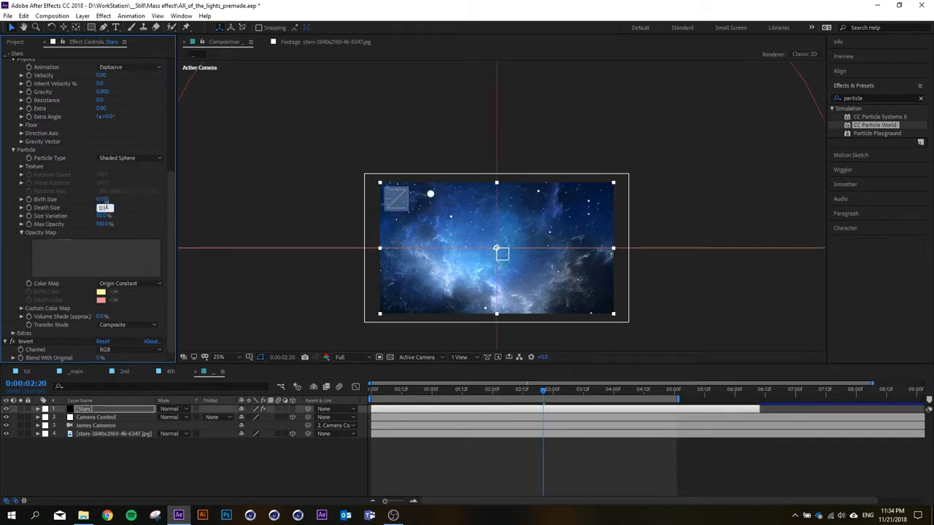
pyautogui.press('Return')
pyautogui.moveTo(501, 257); pyautogui.dragTo(502, 250)
pyautogui.moveTo(440, 391); pyautogui.dragTo(508, 397)
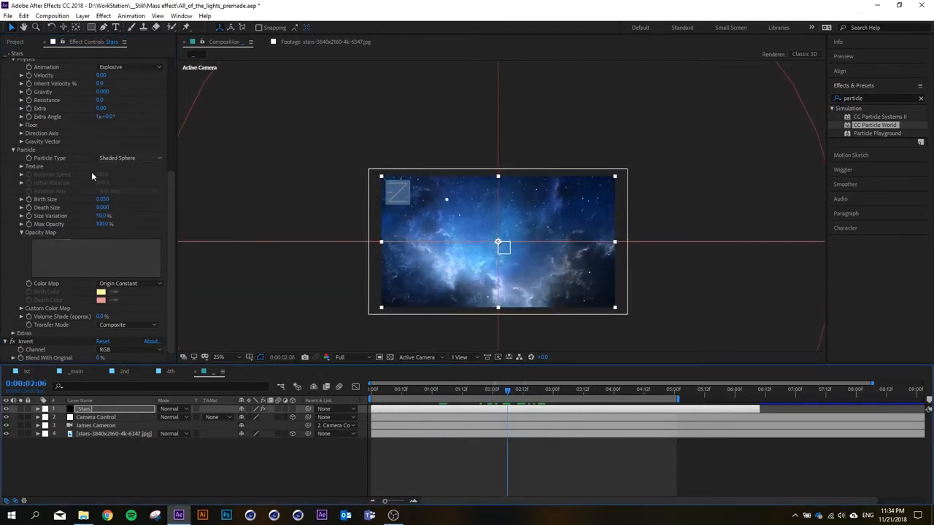
# Set both the Birth Size and the Death Size of the star particles to 0.04.
pyautogui.click(103, 200)
pyautogui.click(127, 202)
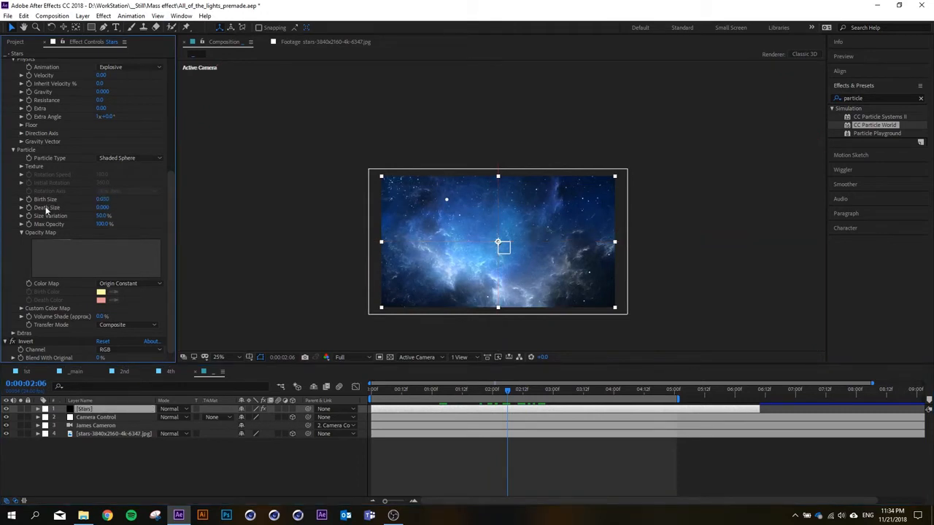
pyautogui.click(109, 199)
pyautogui.write('0.04')
pyautogui.press('Return')
pyautogui.click(105, 208)
pyautogui.write('0.04')
pyautogui.press('Return')
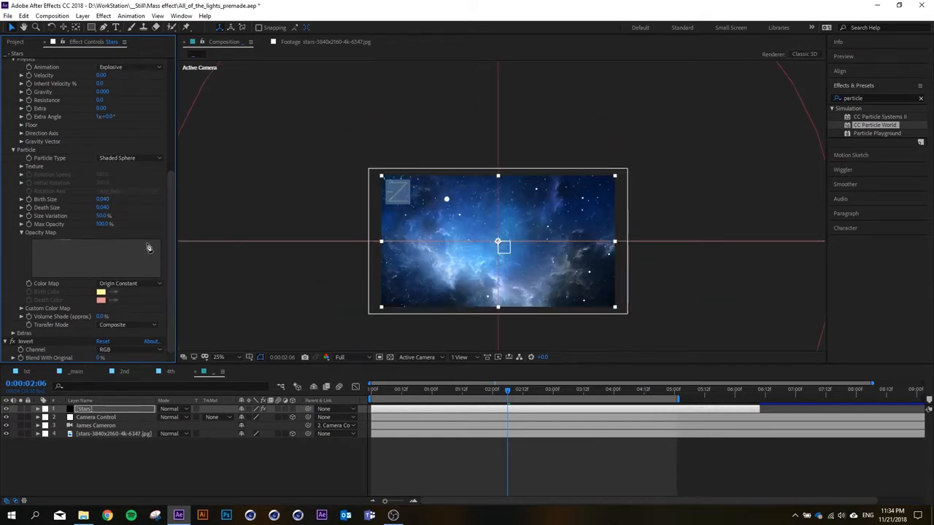
# Try a Random Seed of 50 for the CC Particle World stars, checking it back at the composition's start.
pyautogui.moveTo(461, 230); pyautogui.dragTo(463, 225)
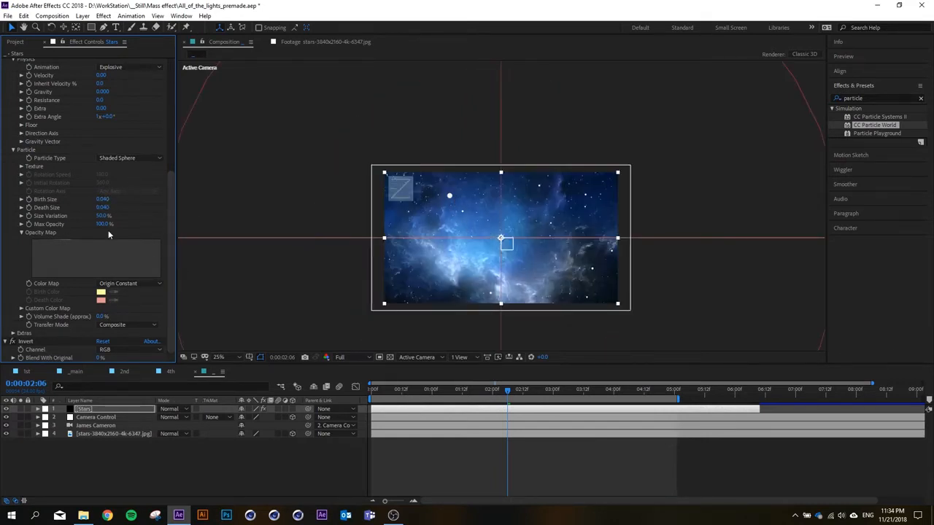
pyautogui.click(13, 333)
pyautogui.scroll(-2, 174, 281)
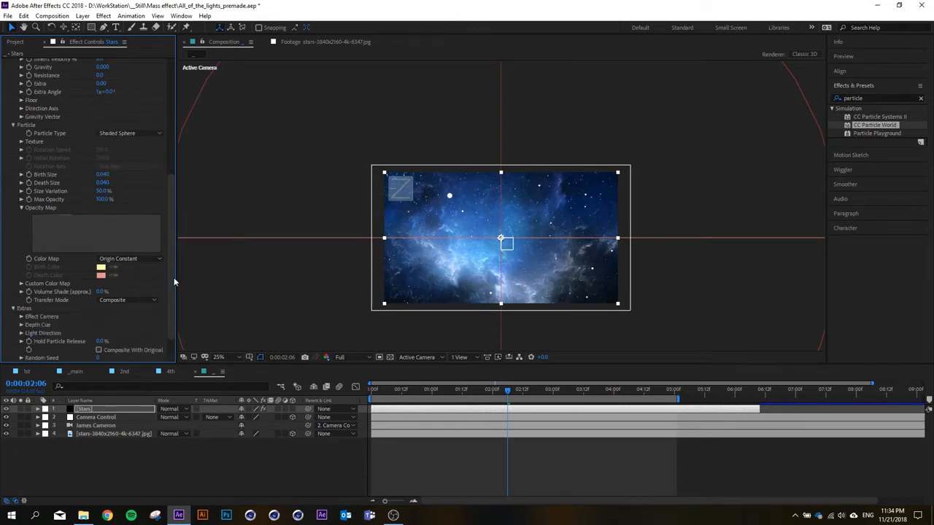
pyautogui.click(102, 333)
pyautogui.hotkey('shift', 'Up')
pyautogui.hotkey('shift', 'Up')
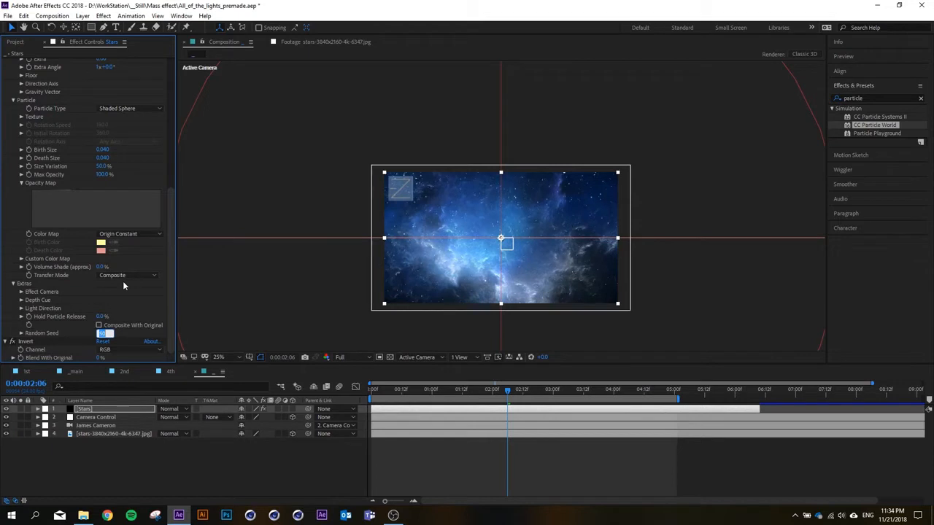
pyautogui.press('Return')
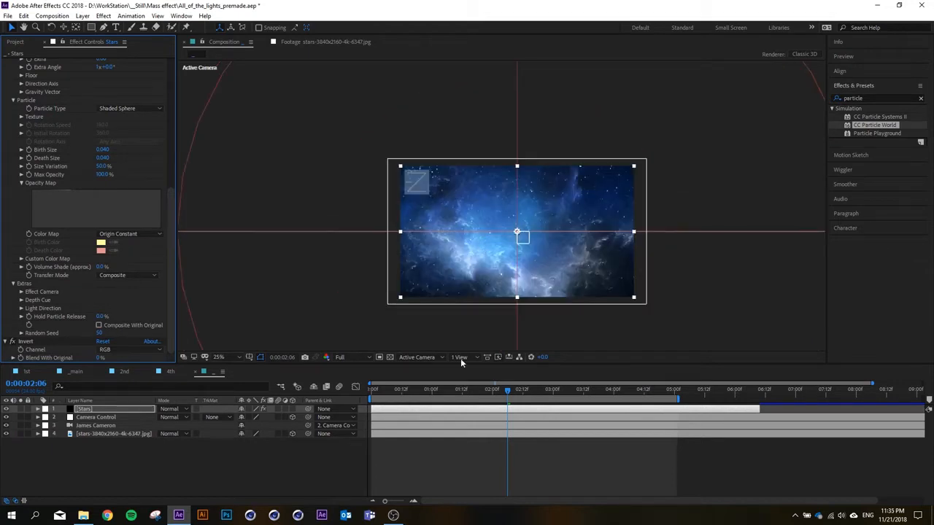
pyautogui.moveTo(418, 392); pyautogui.dragTo(365, 392)
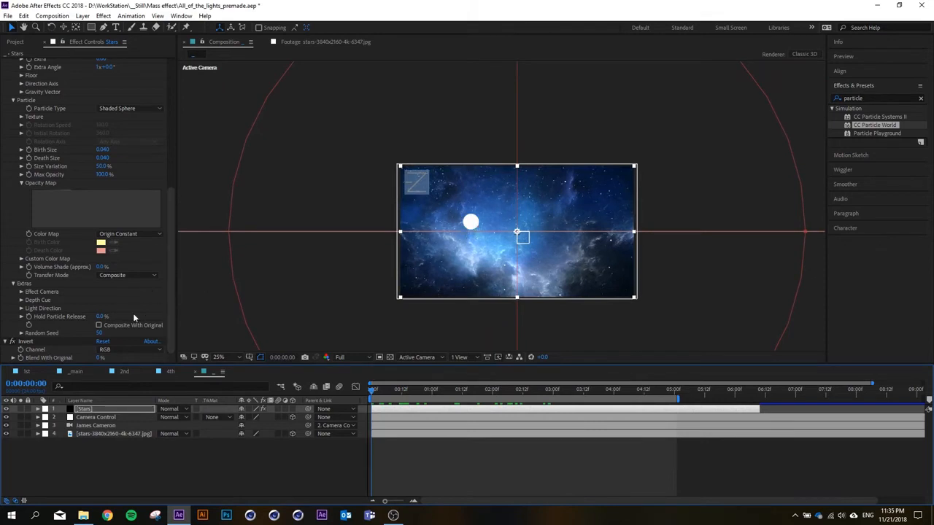
# Set the star particles' Random Seed to 60 and scrub from the start to 0:00:02:01 to check the distribution.
pyautogui.click(102, 333)
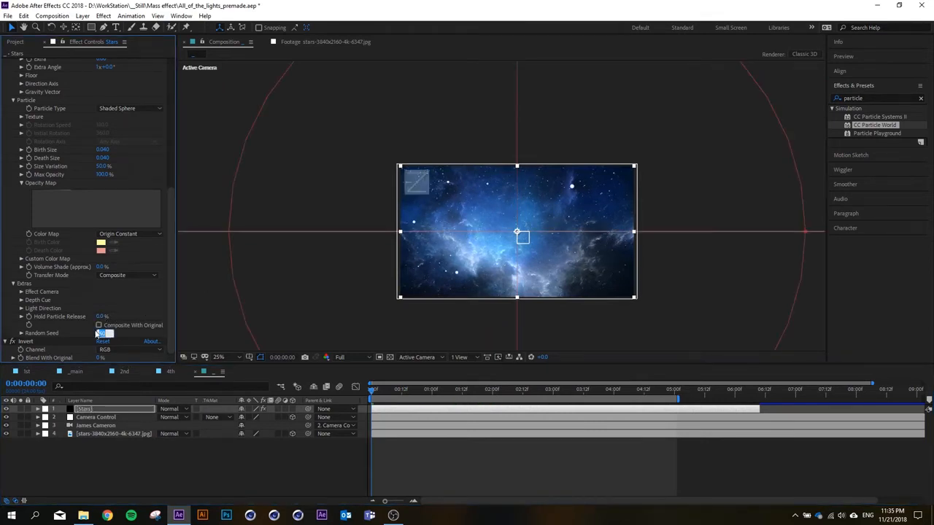
pyautogui.press('Return')
pyautogui.moveTo(386, 394); pyautogui.dragTo(495, 380)
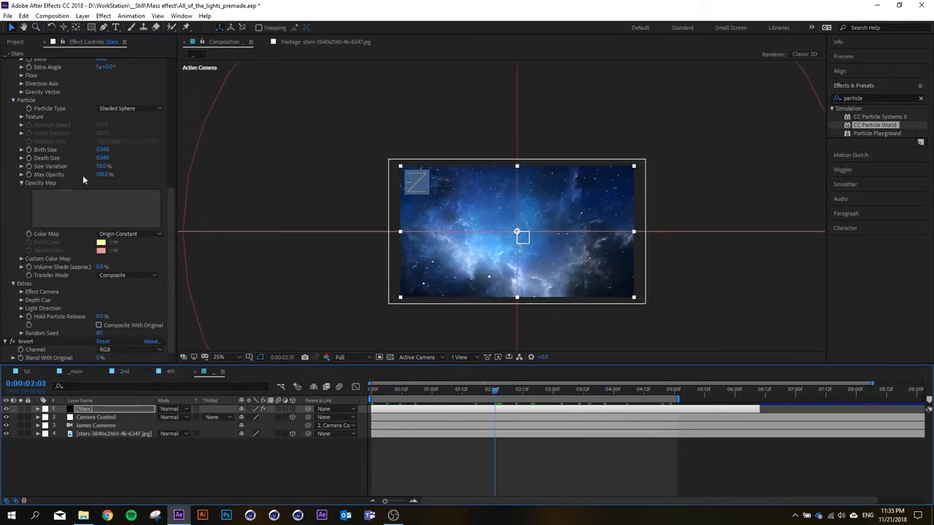
# Raise the Stars layer's first Birth Rate keyframe to 6 and slide the layer back to the composition's start.
pyautogui.moveTo(173, 203); pyautogui.dragTo(174, 66)
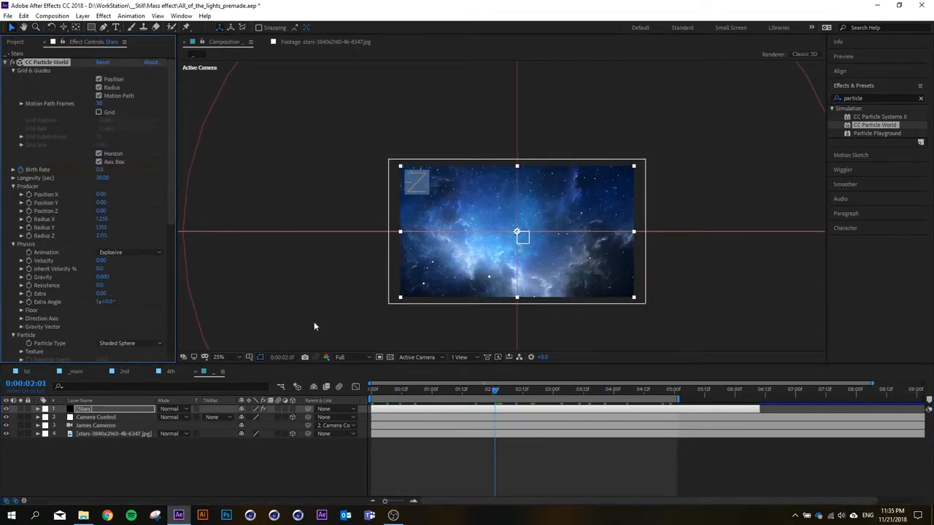
pyautogui.click(376, 411)
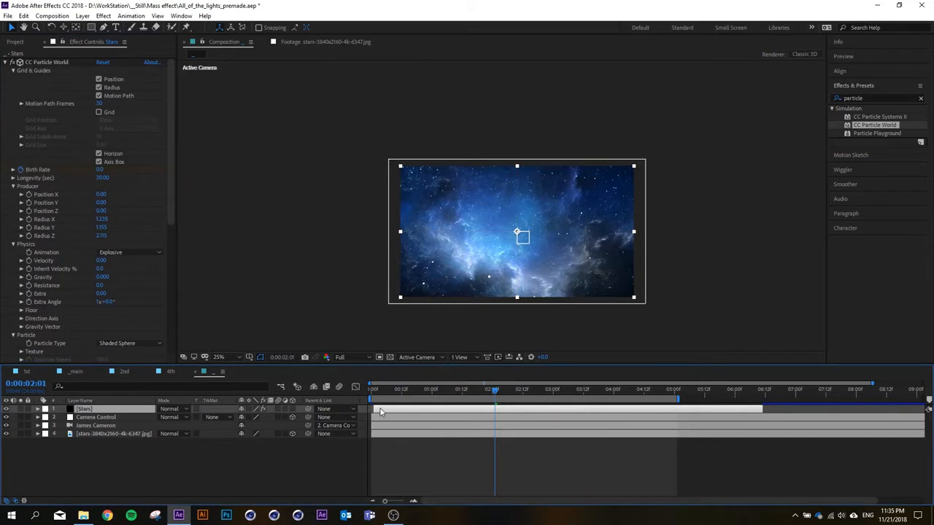
pyautogui.press('u')
pyautogui.moveTo(376, 393); pyautogui.dragTo(372, 392)
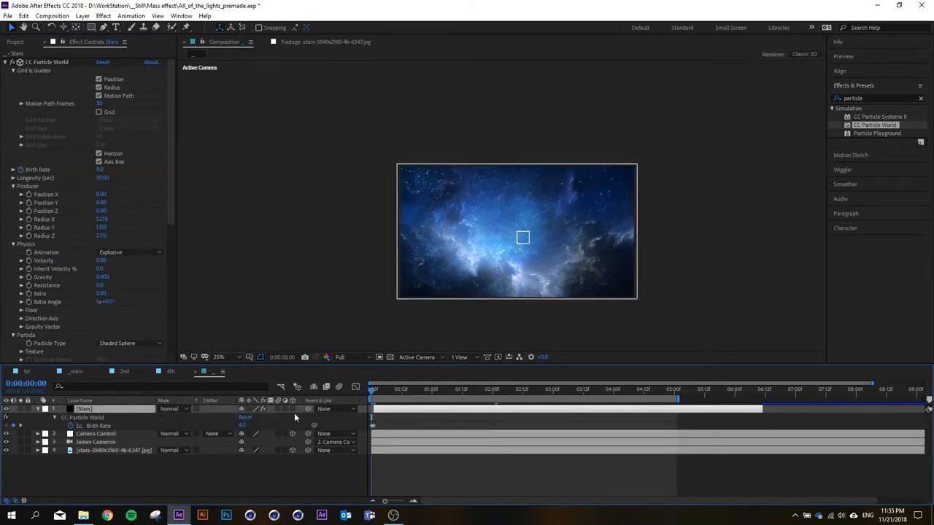
pyautogui.click(245, 426)
pyautogui.write('6')
pyautogui.press('Return')
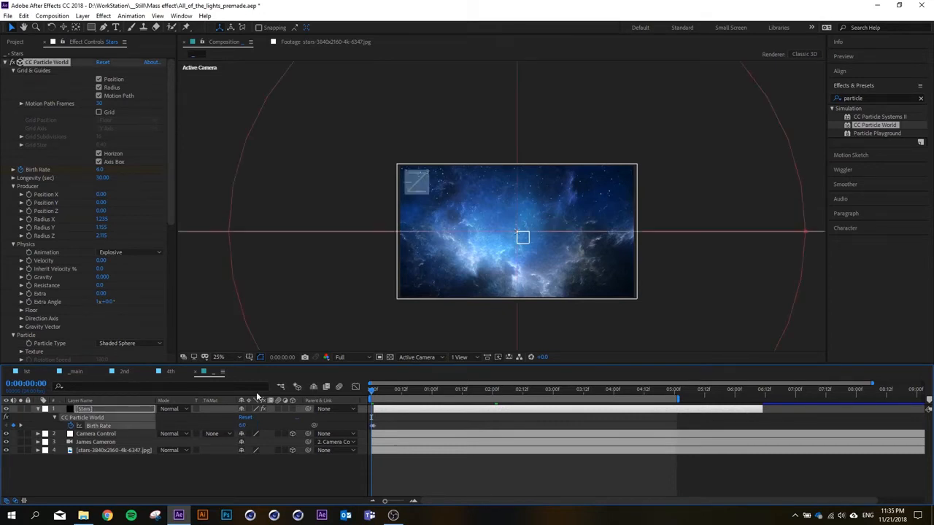
pyautogui.click(379, 413)
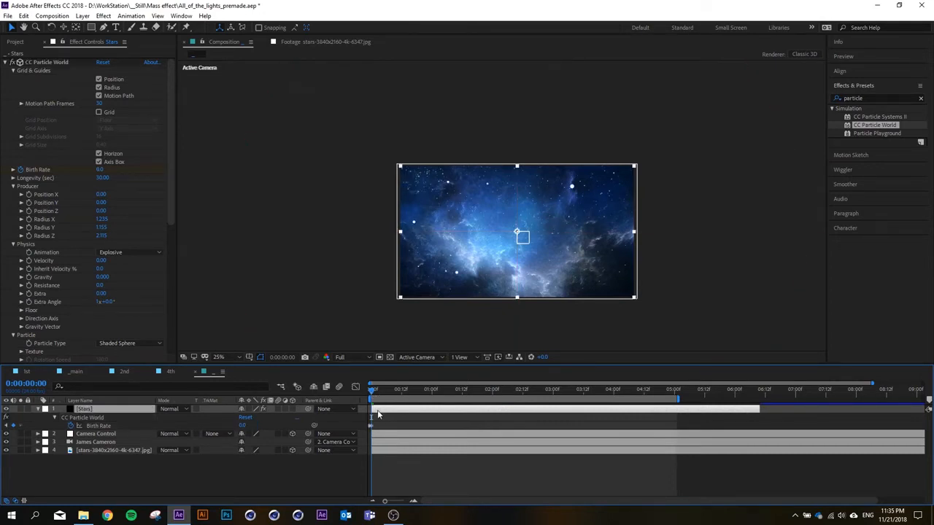
# Reduce the particle producer's Radius X to 0.755 and Radius Y to 1.115, scrubbing to check the star spread.
pyautogui.moveTo(375, 394); pyautogui.dragTo(495, 392)
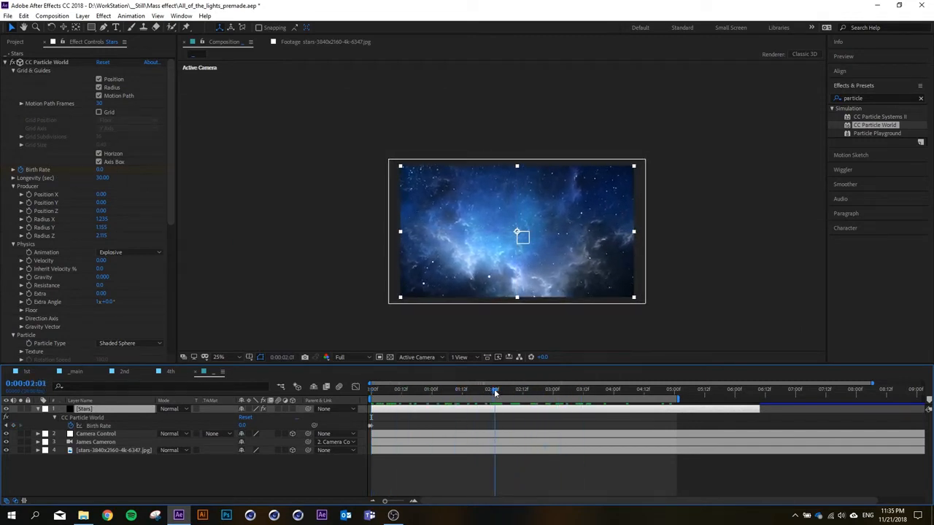
pyautogui.moveTo(105, 220)
pyautogui.mouseDown()
pyautogui.moveTo(80, 227)
pyautogui.moveTo(96, 223)
pyautogui.mouseUp()
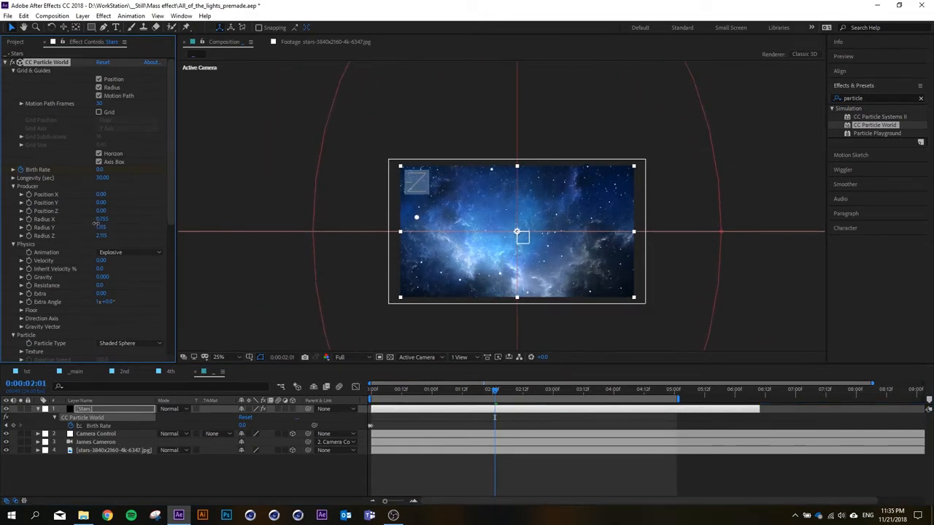
pyautogui.moveTo(397, 386); pyautogui.dragTo(472, 385)
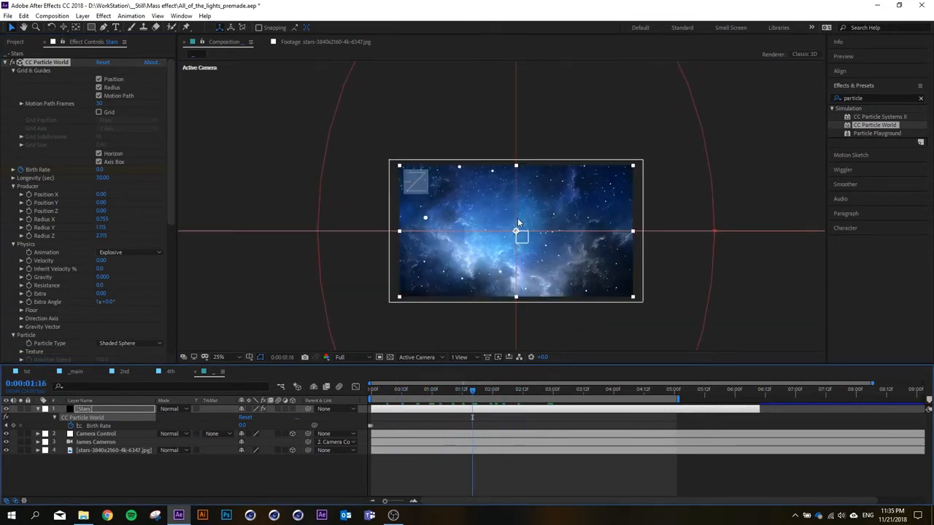
# Collapse CC Particle World and add a Glow effect with a Glow Radius of 6 to the Stars layer.
pyautogui.click(12, 63)
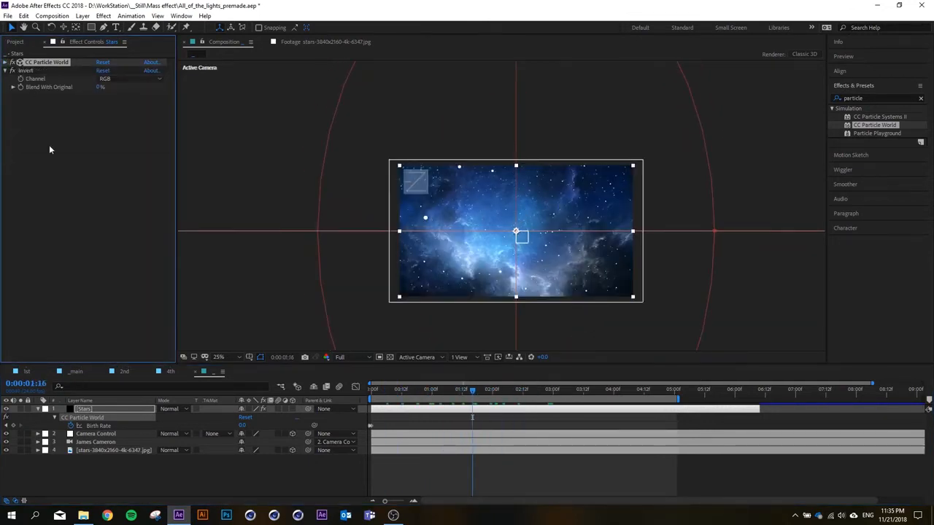
pyautogui.hotkey('ctrl', 'space')
pyautogui.write('glow')
pyautogui.press('Return')
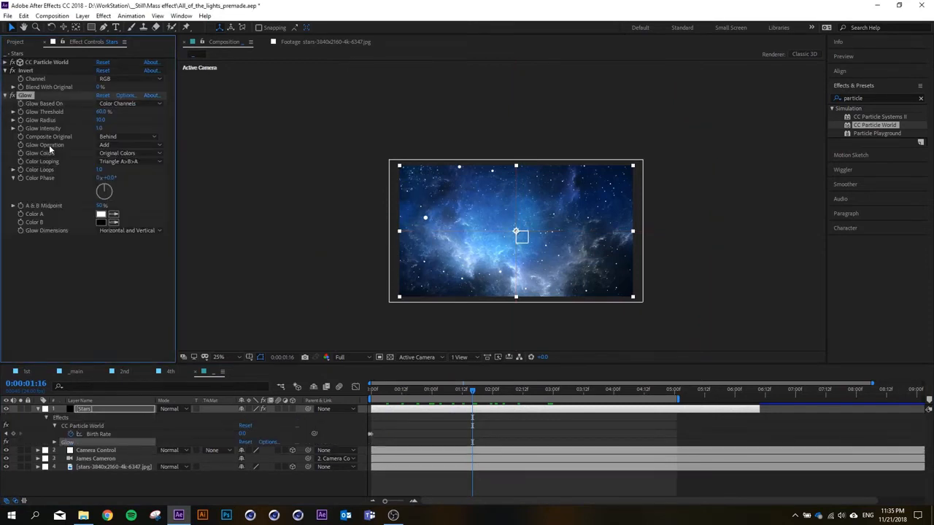
pyautogui.moveTo(487, 220); pyautogui.dragTo(492, 214)
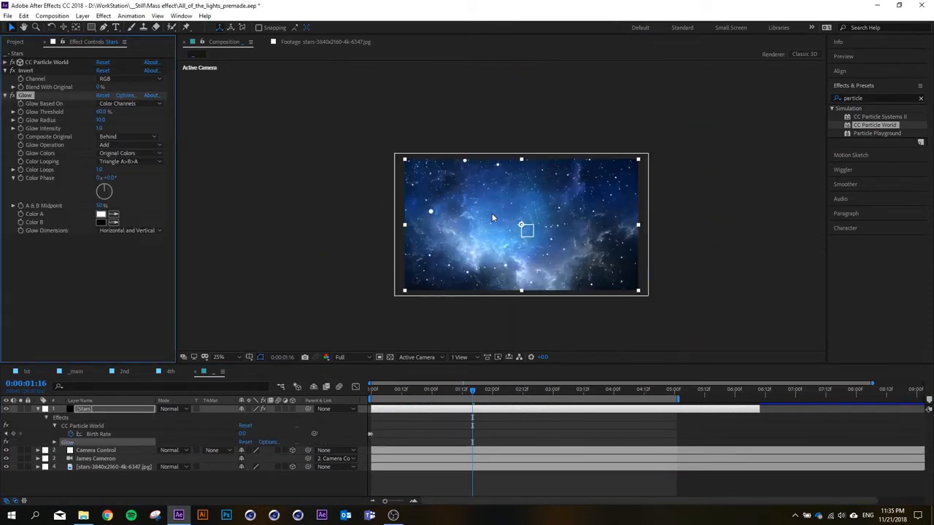
pyautogui.scroll(2, 492, 216)
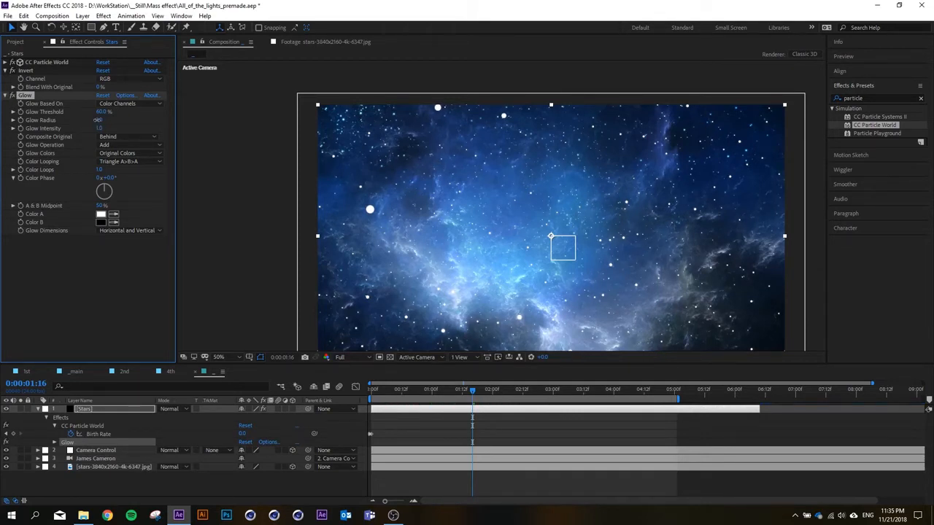
# Duplicate the Glow effect, set the copy's Glow Radius to 80, and collapse both Glow effects.
pyautogui.hotkey('ctrl', 'd')
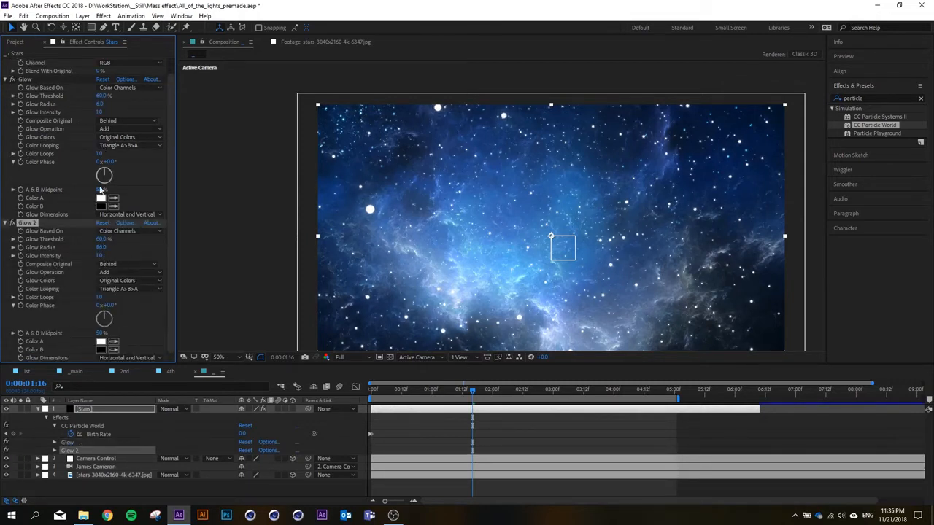
pyautogui.click(5, 80)
pyautogui.click(5, 103)
pyautogui.click(32, 144)
pyautogui.scroll(-2, 528, 224)
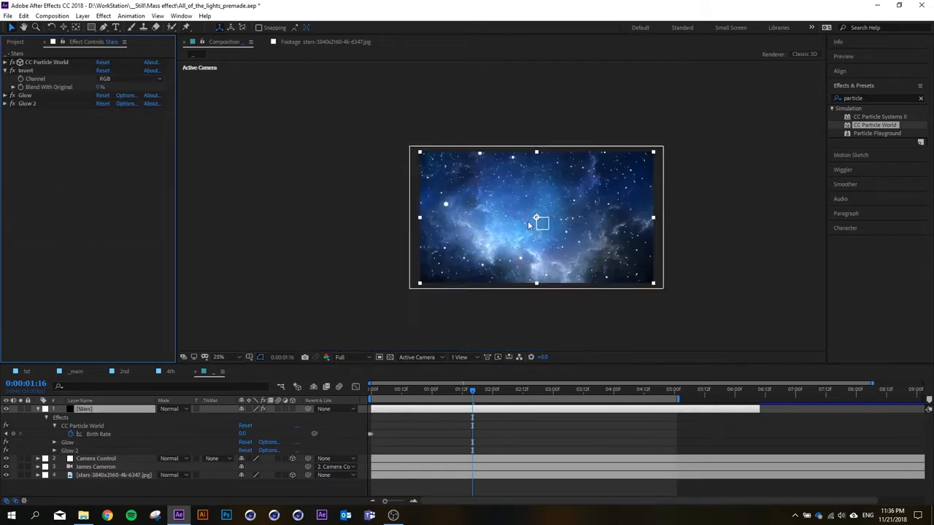
# Preview the glowing stars from the composition's start, scrub to 0:00:02:00, and collapse the Stars layer's properties.
pyautogui.scroll(2, 528, 223)
pyautogui.press('space')
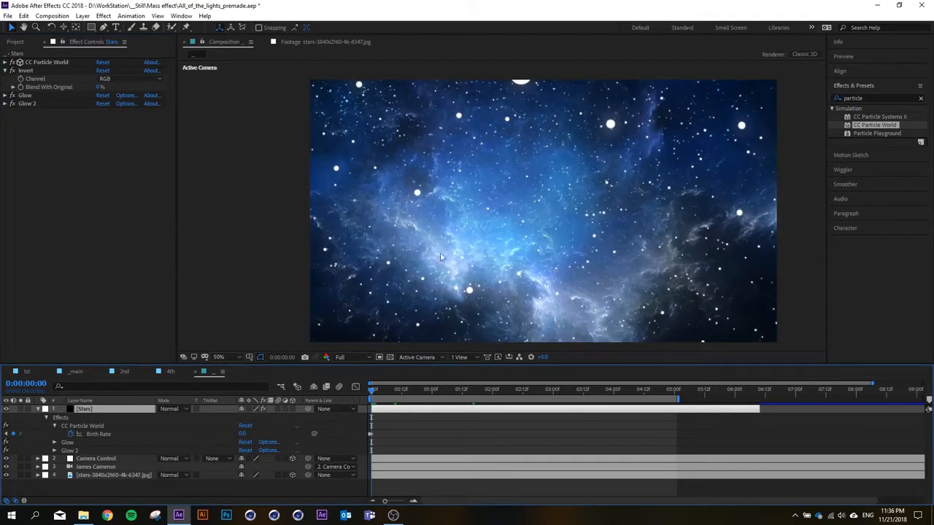
pyautogui.scroll(-2, 461, 235)
pyautogui.scroll(2, 495, 243)
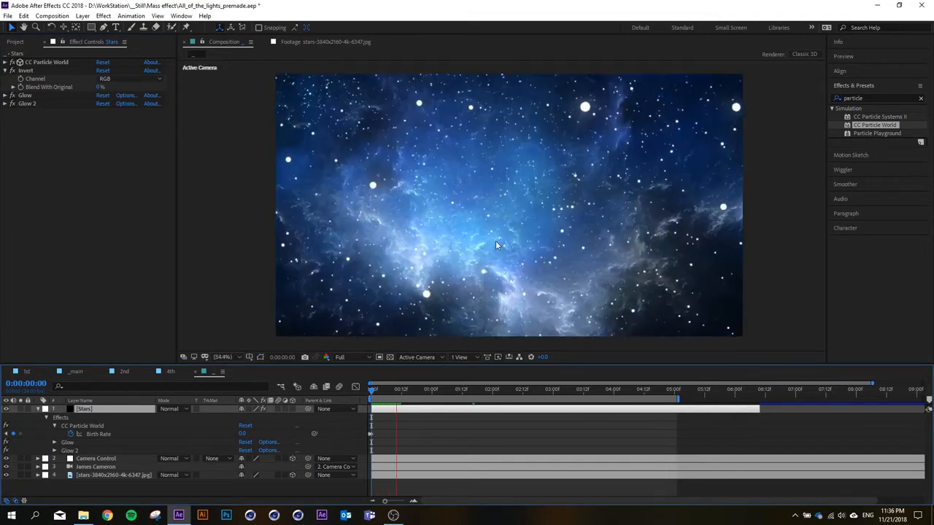
pyautogui.scroll(1, 495, 243)
pyautogui.moveTo(456, 389); pyautogui.dragTo(493, 391)
pyautogui.click(474, 427)
pyautogui.press('u')
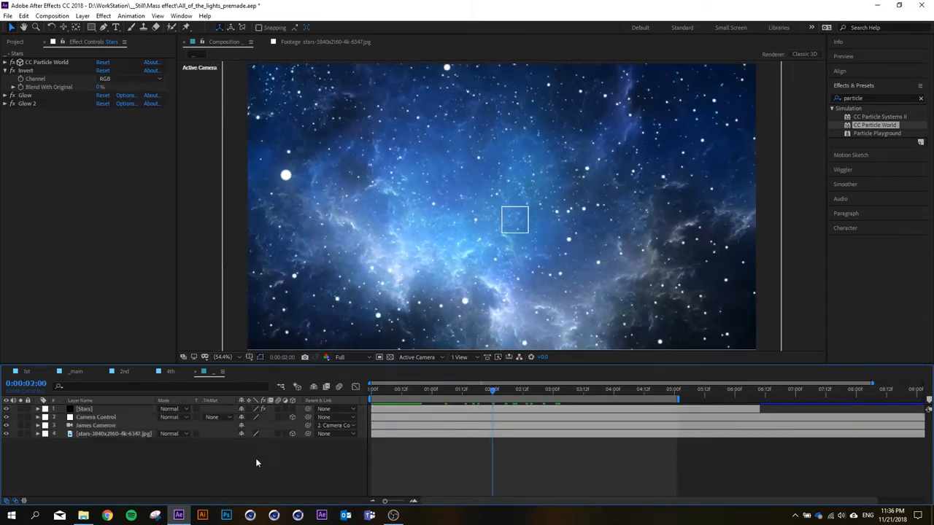
# Scrub through the camera push up to 0:00:01:21 to examine the stars moving against the nebula.
pyautogui.moveTo(400, 392); pyautogui.dragTo(466, 390)
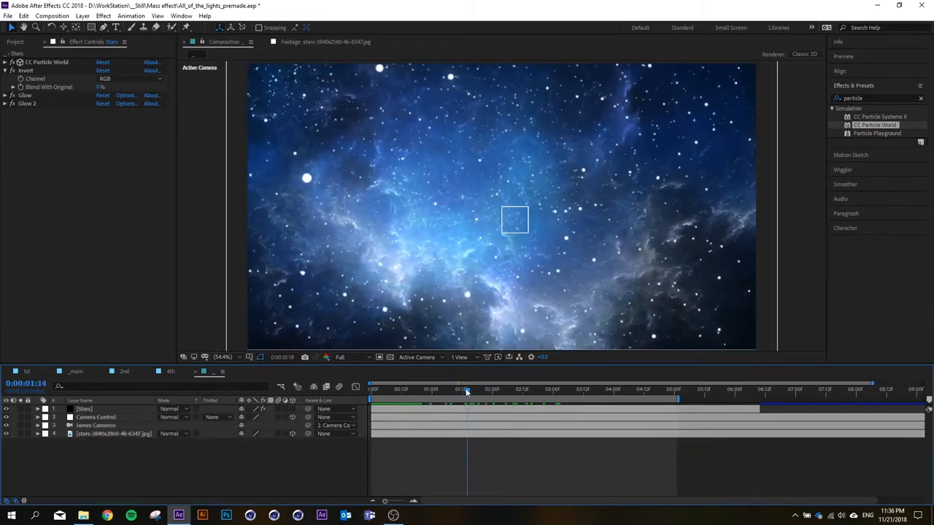
pyautogui.scroll(-3, 472, 242)
pyautogui.scroll(2, 472, 242)
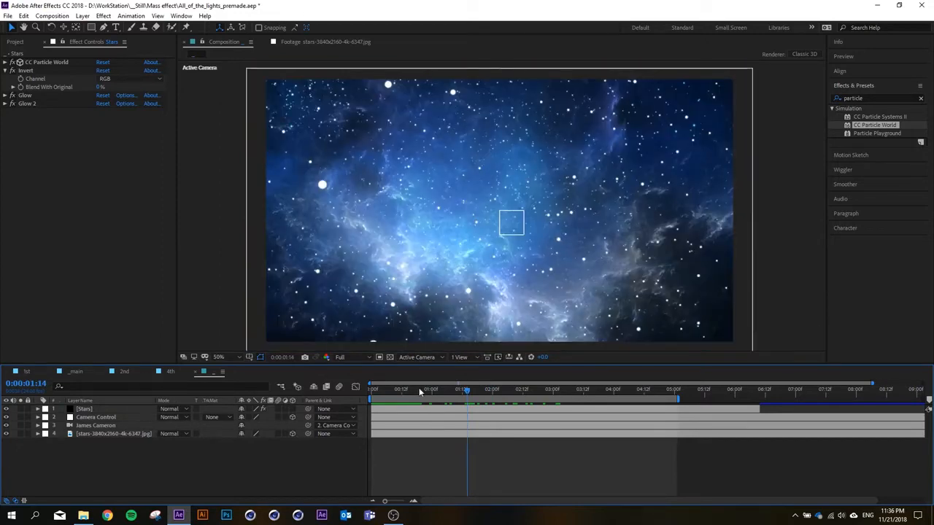
pyautogui.moveTo(419, 390); pyautogui.dragTo(486, 393)
# Duplicate the stars-3840x2160-4k-6347.jpg layer and select the upper copy.
pyautogui.click(101, 434)
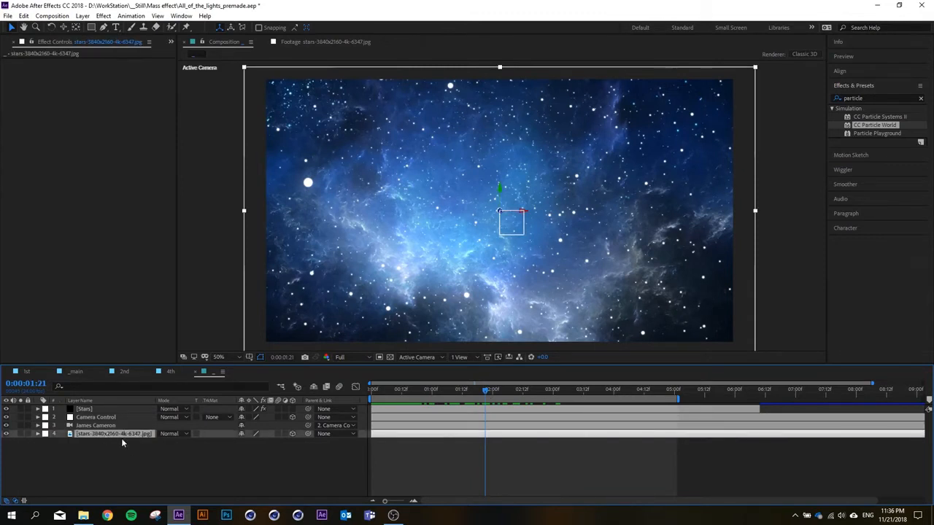
pyautogui.hotkey('ctrl', 'd')
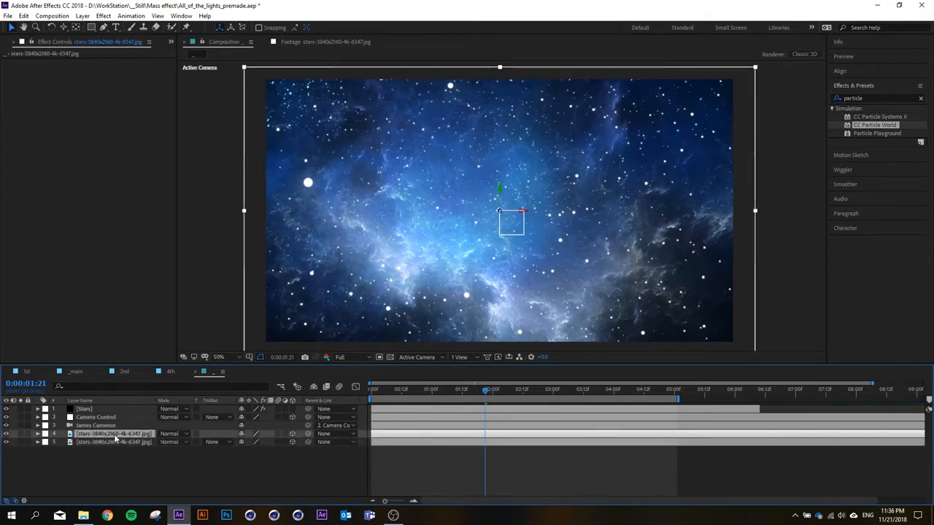
pyautogui.click(113, 443)
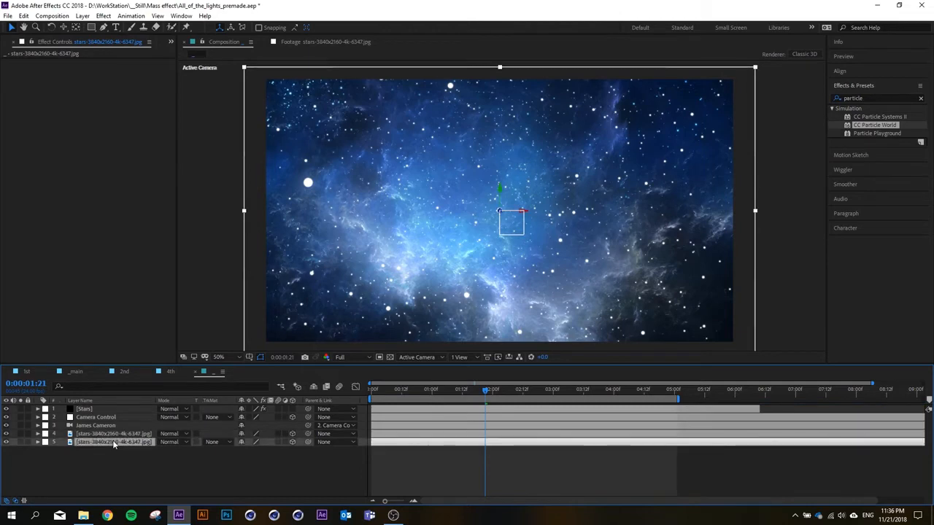
pyautogui.click(114, 434)
pyautogui.click(114, 442)
pyautogui.click(24, 16)
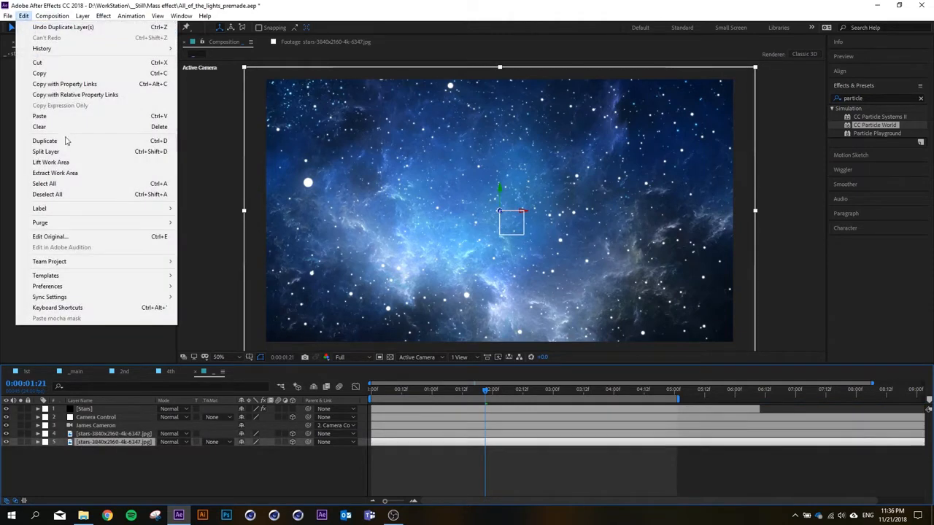
pyautogui.click(119, 460)
pyautogui.click(117, 434)
# Draw a closed, curved Pen tool mask around the bright nebula area left of centre on the upper image copy.
pyautogui.scroll(-2, 532, 162)
pyautogui.scroll(2, 508, 186)
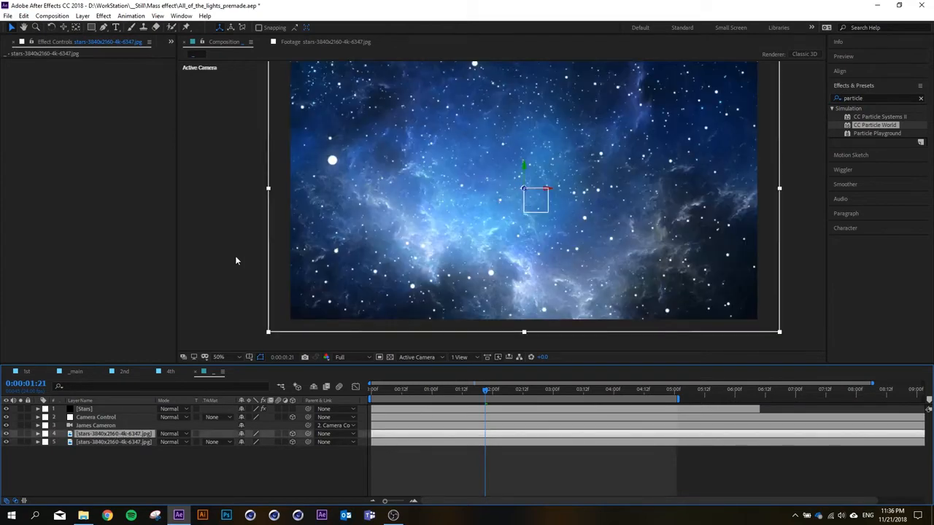
pyautogui.click(105, 29)
pyautogui.scroll(-2, 467, 219)
pyautogui.scroll(2, 555, 189)
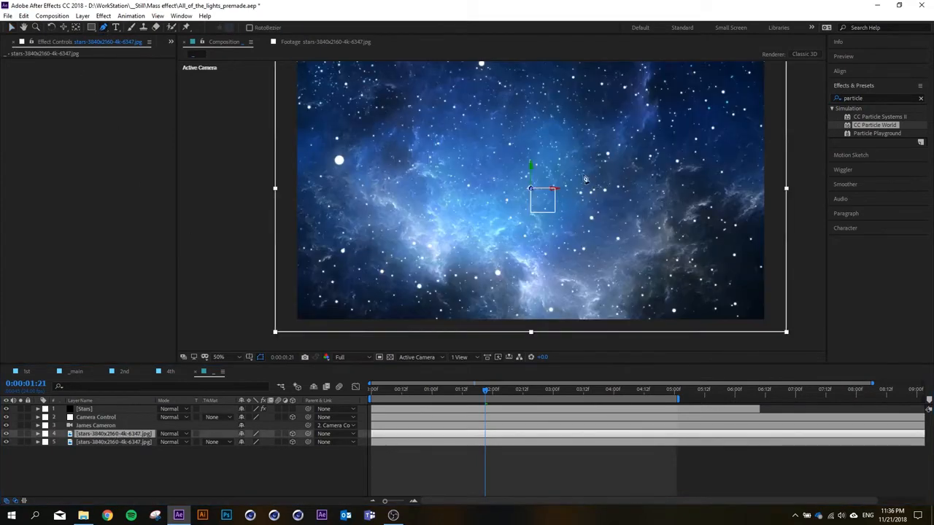
pyautogui.scroll(-2, 657, 212)
pyautogui.scroll(2, 517, 151)
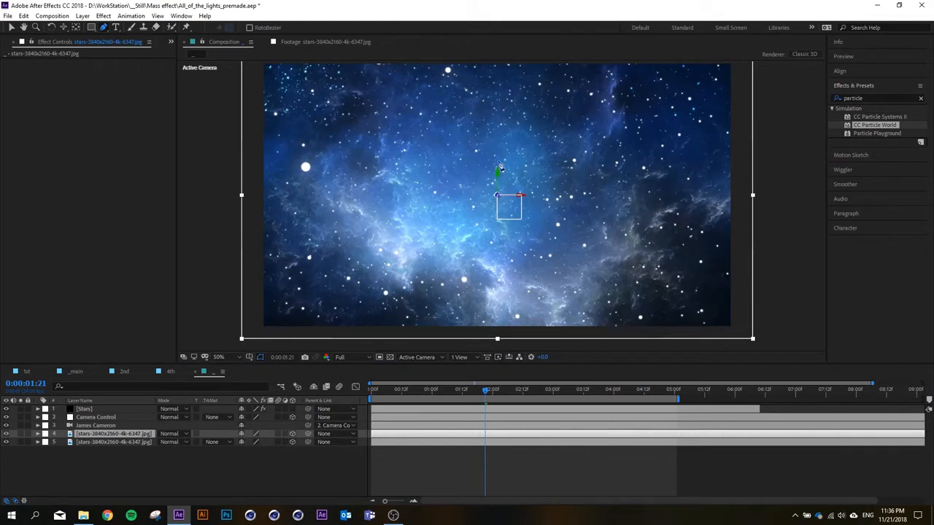
pyautogui.click(348, 148)
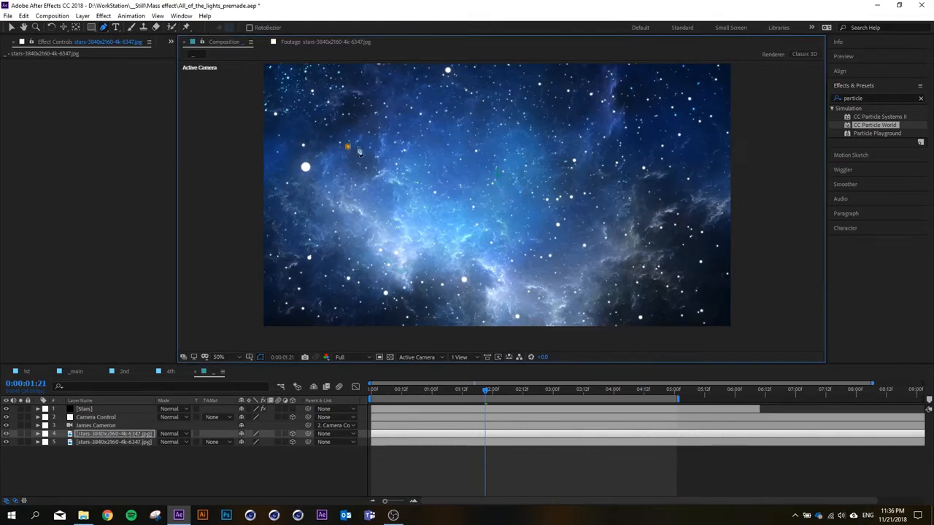
pyautogui.moveTo(403, 165); pyautogui.dragTo(419, 170)
pyautogui.moveTo(465, 197); pyautogui.dragTo(471, 207)
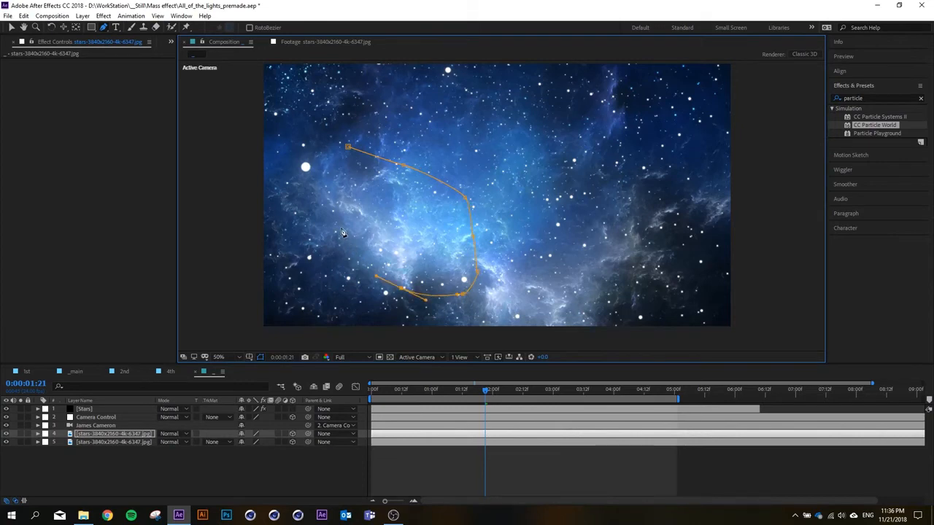
pyautogui.moveTo(341, 220); pyautogui.dragTo(330, 159)
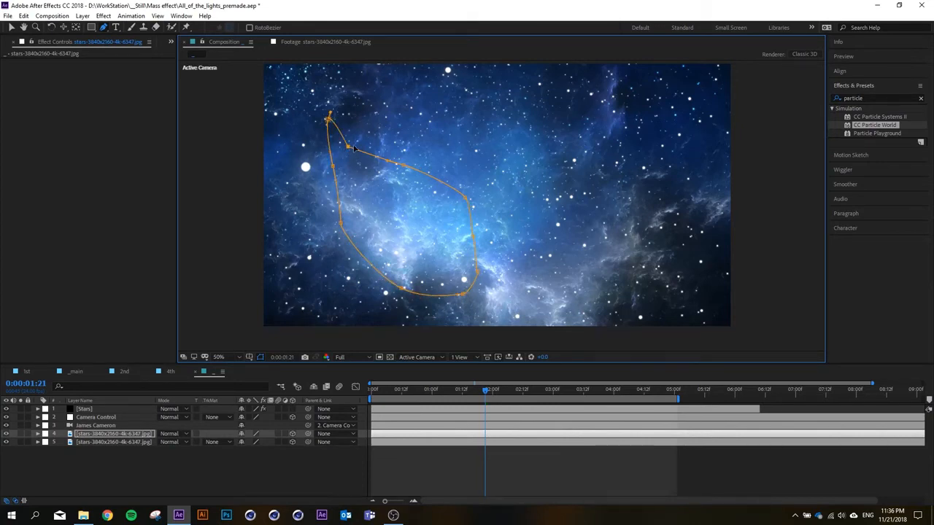
pyautogui.click(349, 147)
# Set the masked copy's Z position to -500 and scale it down to fit the nebula behind it.
pyautogui.click(132, 435)
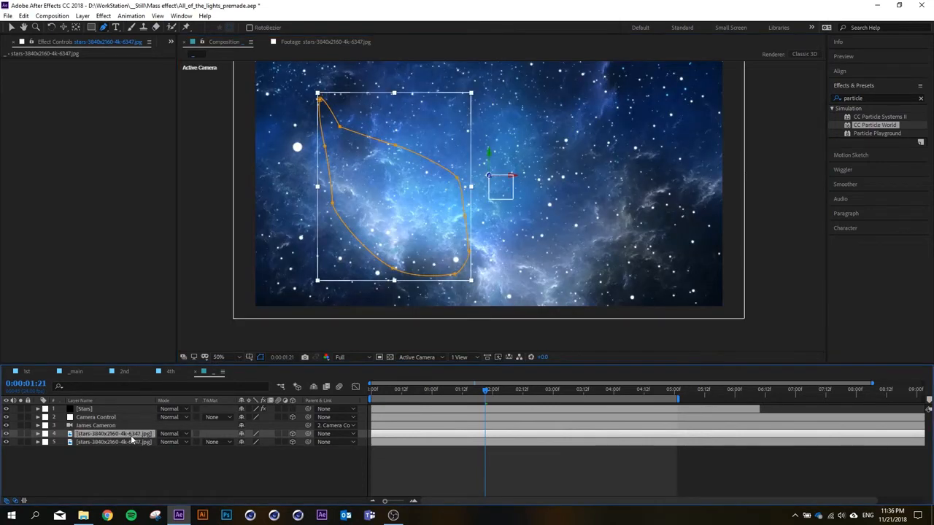
pyautogui.press('p')
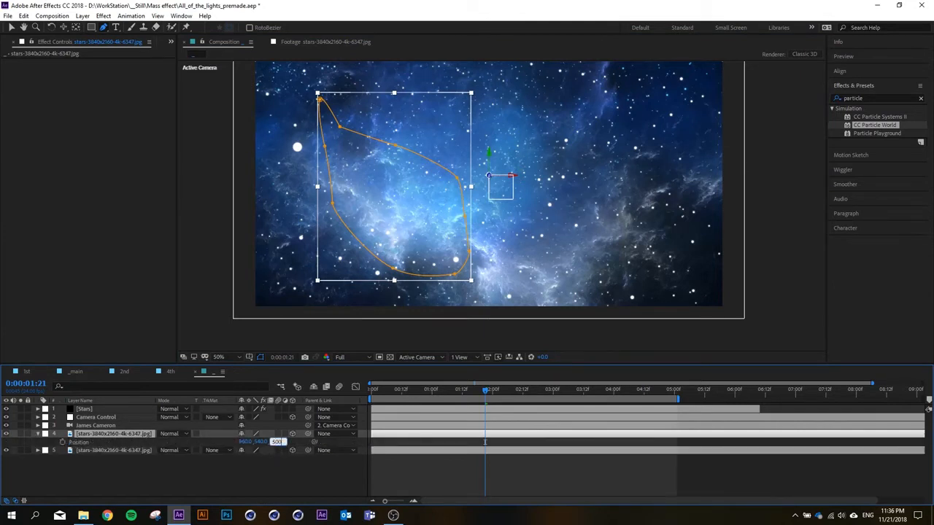
pyautogui.press('Return')
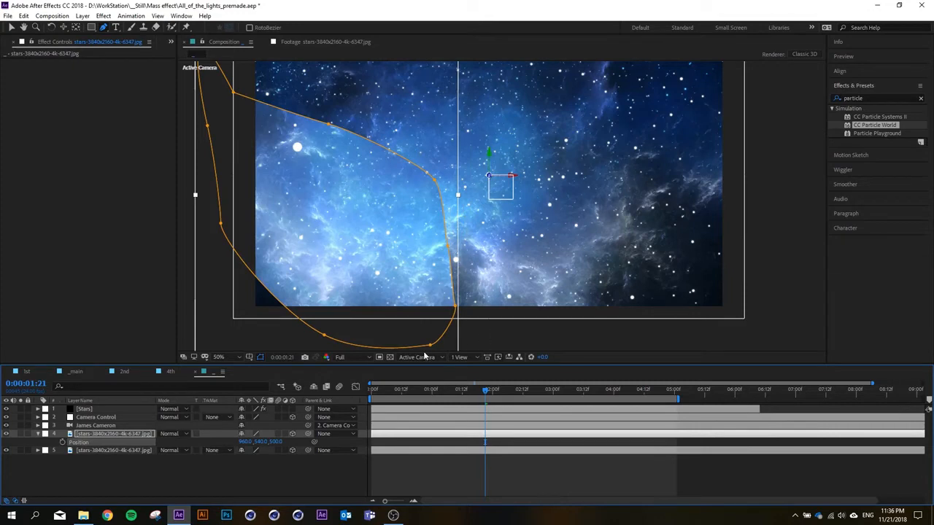
pyautogui.press('s')
pyautogui.moveTo(255, 442); pyautogui.dragTo(104, 443)
# Expand the copy's Mask 1 properties and set Mask Feather to 275 pixels.
pyautogui.click(39, 434)
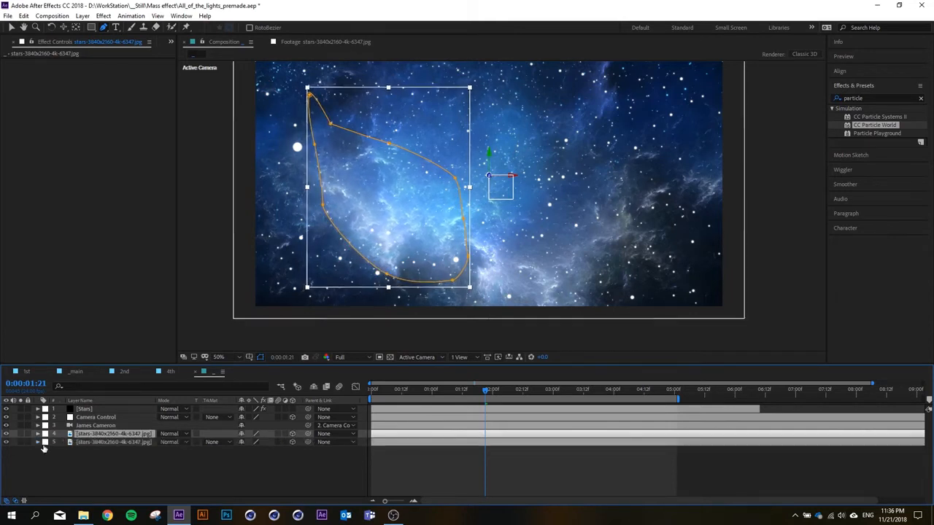
pyautogui.click(39, 434)
pyautogui.click(46, 426)
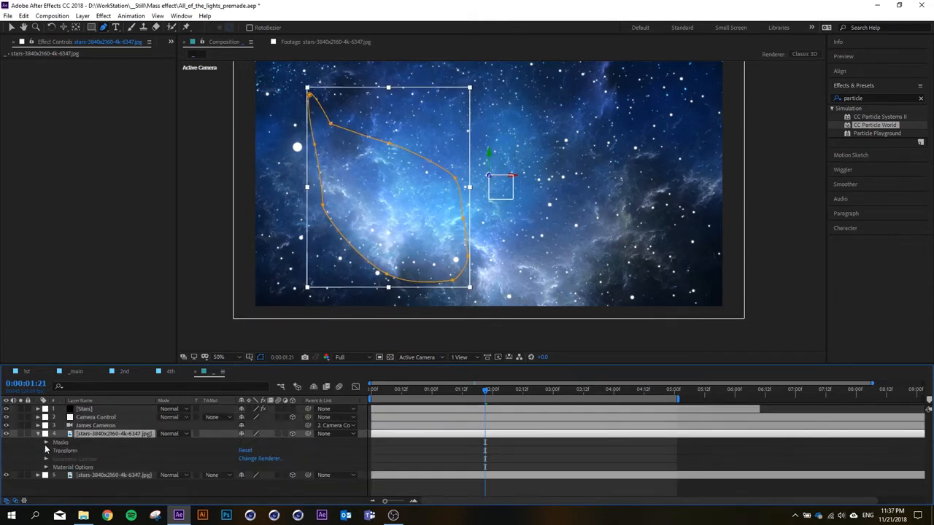
pyautogui.click(46, 443)
pyautogui.click(54, 451)
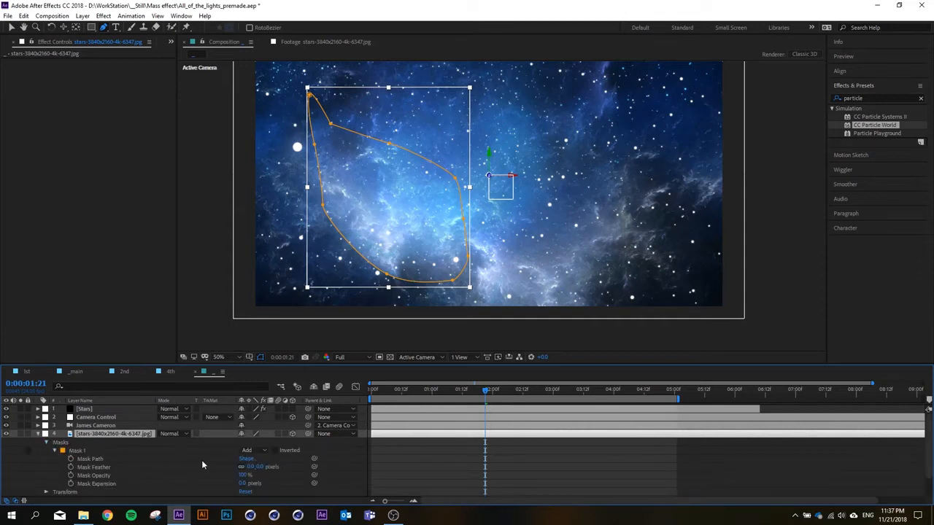
pyautogui.moveTo(258, 470); pyautogui.dragTo(269, 466)
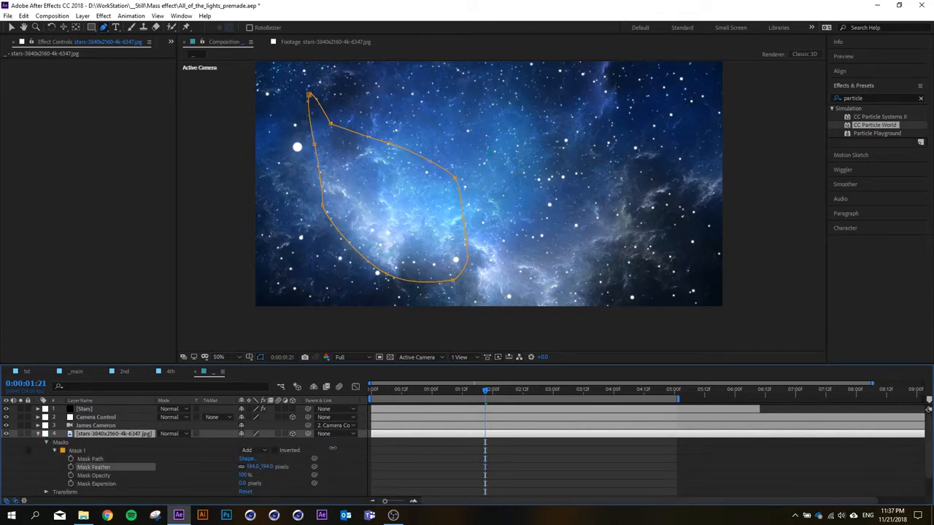
pyautogui.moveTo(333, 448); pyautogui.dragTo(333, 448)
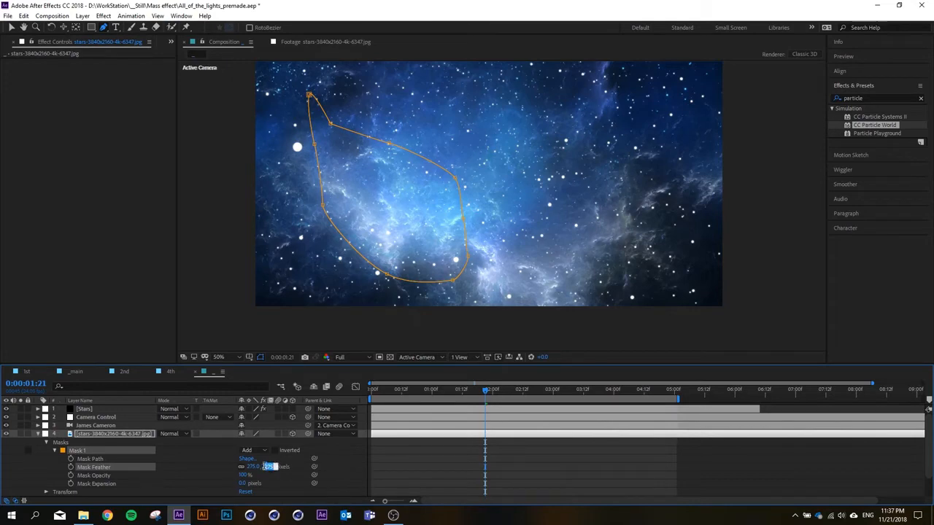
# Inspect the masked layer's depth from Custom View 1, collapse its mask properties and reselect it.
pyautogui.click(416, 357)
pyautogui.click(414, 464)
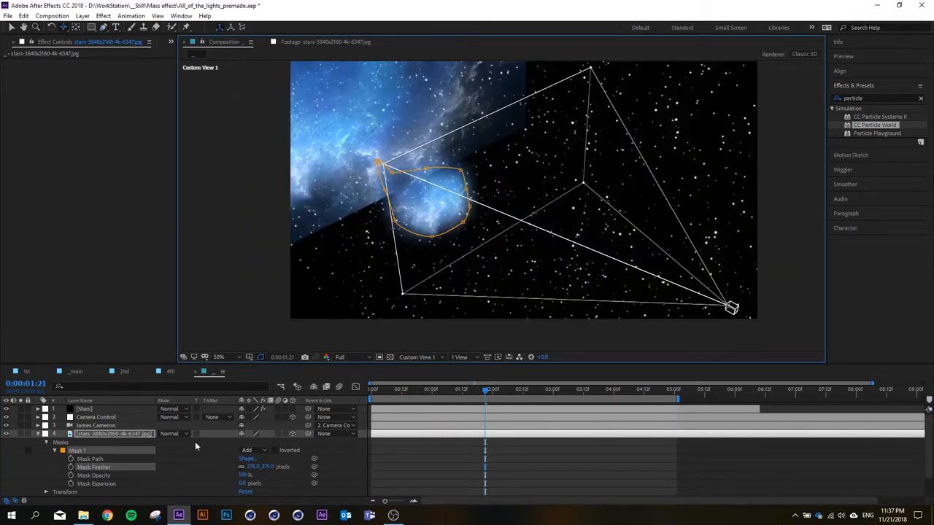
pyautogui.click(125, 434)
pyautogui.press('u')
pyautogui.click(385, 452)
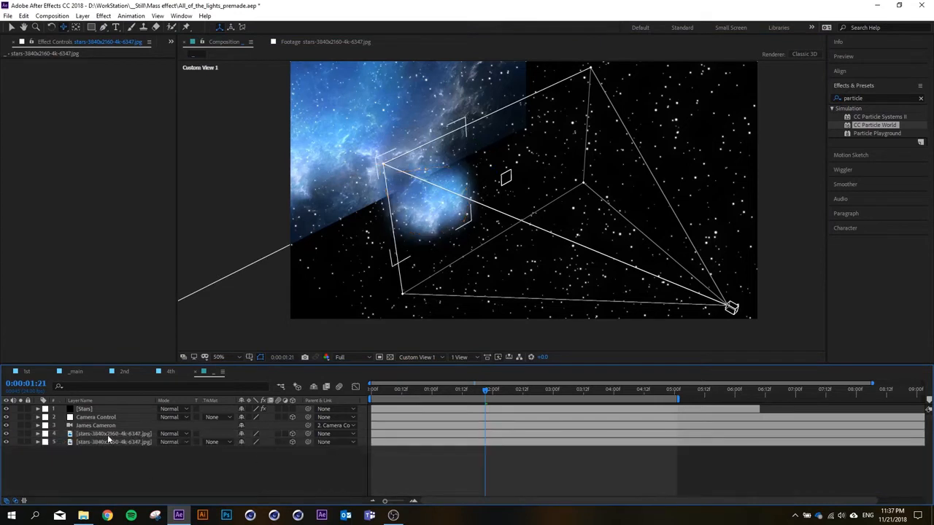
pyautogui.click(107, 435)
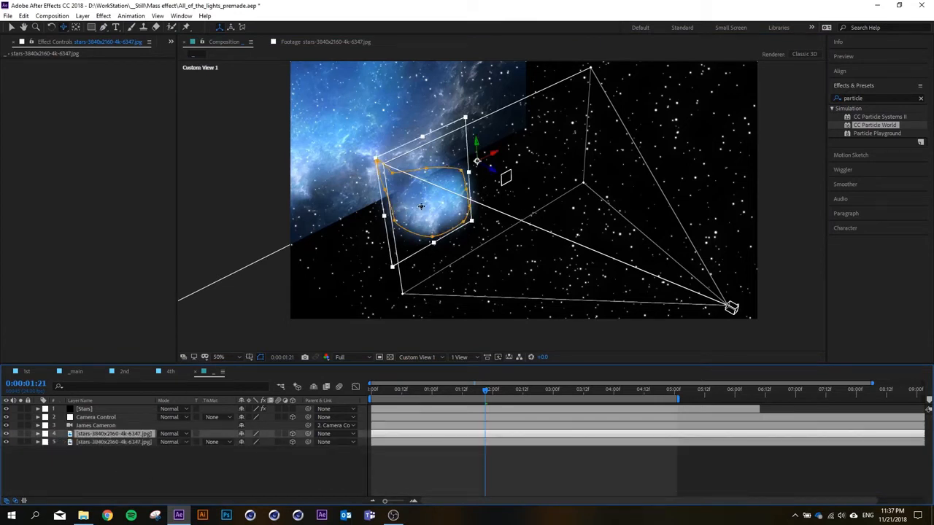
# Return to the Active Camera view and scrub through the camera push to 0:00:01:05 to check the masked patch's parallax.
pyautogui.moveTo(399, 390); pyautogui.dragTo(513, 389)
pyautogui.click(417, 357)
pyautogui.click(417, 387)
pyautogui.scroll(-3, 441, 232)
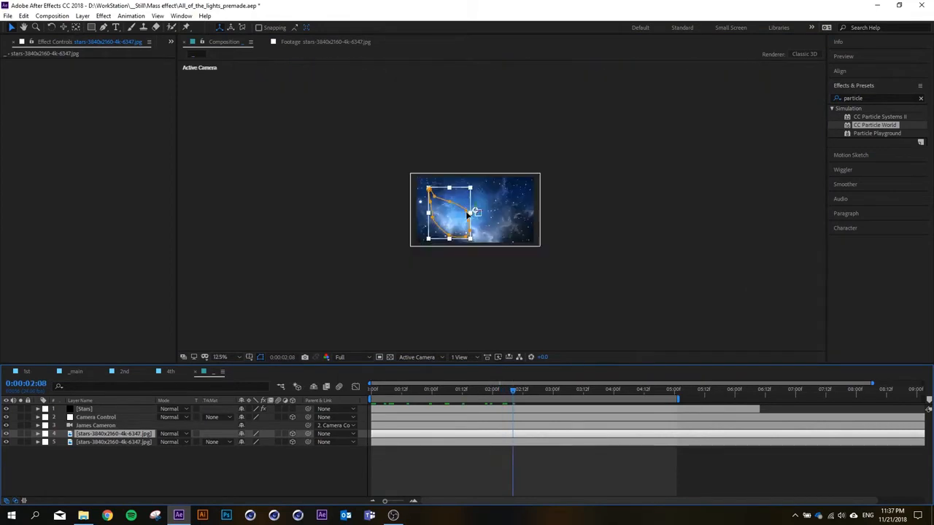
pyautogui.scroll(2, 452, 232)
pyautogui.moveTo(406, 391); pyautogui.dragTo(444, 391)
pyautogui.press(',')
pyautogui.press('.')
pyautogui.press('.')
pyautogui.click(421, 391)
# Rotate the masked patch in 3D to about 6° in X, -19° in Y and 33.5° in Z.
pyautogui.press('r')
pyautogui.moveTo(253, 469); pyautogui.dragTo(277, 468)
pyautogui.moveTo(360, 416); pyautogui.dragTo(369, 417)
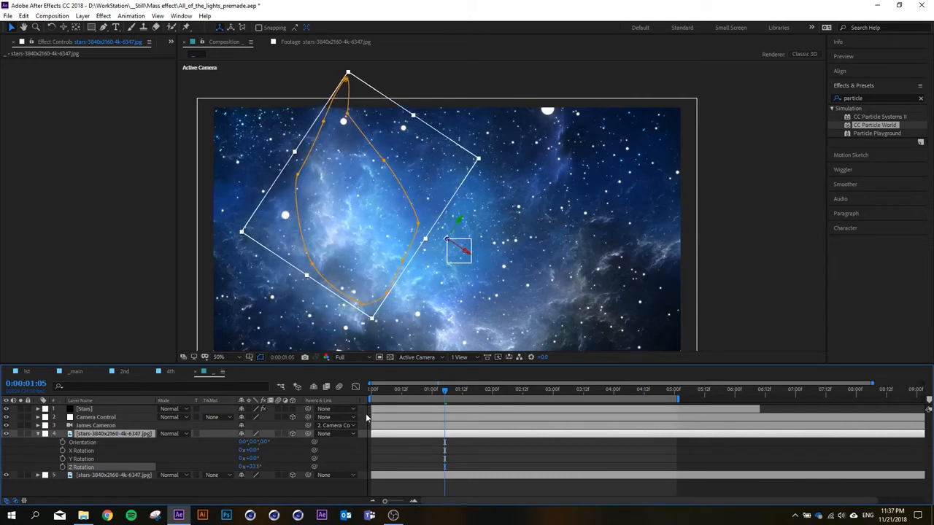
pyautogui.moveTo(251, 459); pyautogui.dragTo(173, 454)
# Shift the masked patch towards the frame's left side and increase its Z Rotation to about 52°.
pyautogui.click(143, 435)
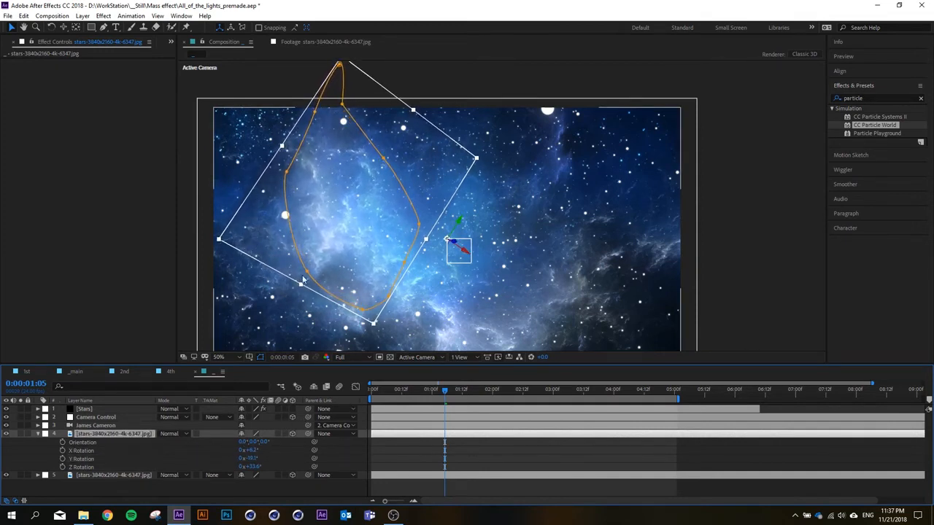
pyautogui.moveTo(358, 240); pyautogui.dragTo(333, 237)
pyautogui.press('r')
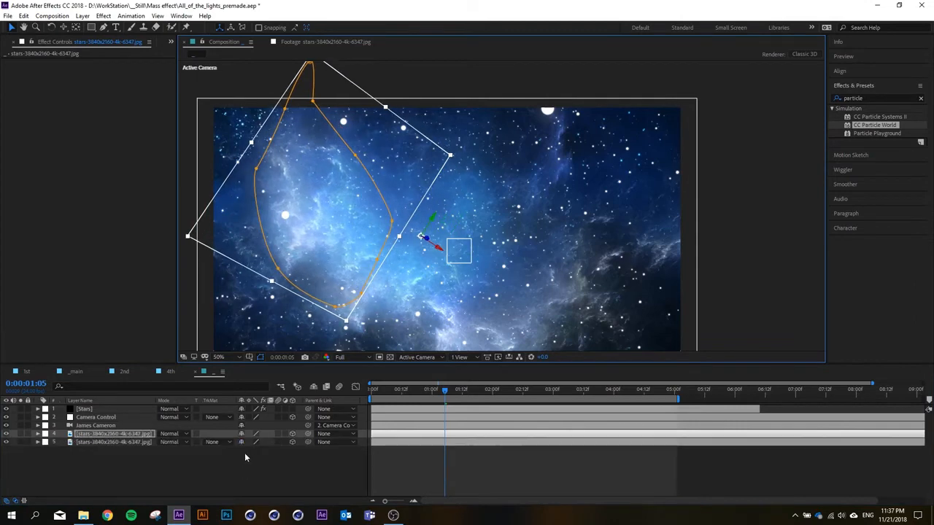
pyautogui.press('r')
pyautogui.moveTo(253, 466); pyautogui.dragTo(327, 296)
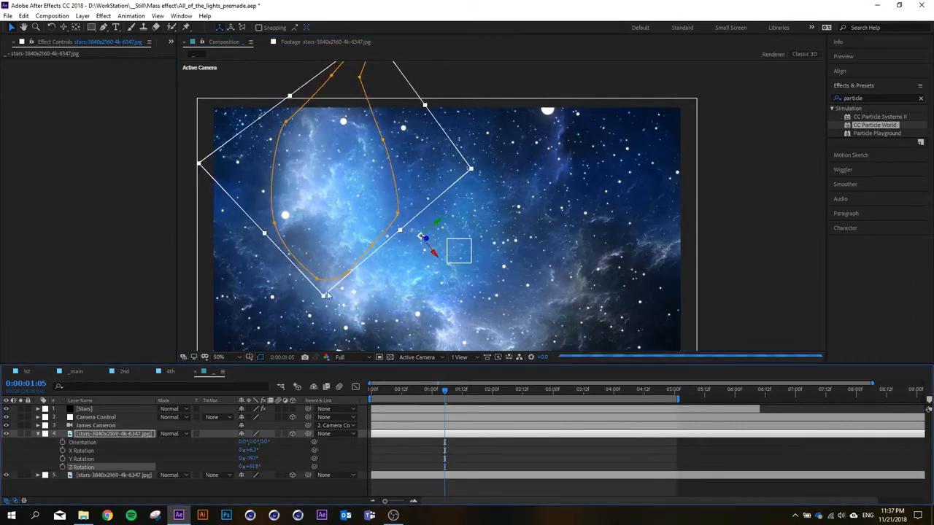
pyautogui.moveTo(333, 169); pyautogui.dragTo(316, 185)
# At 0:00:01:18, bring the masked patch closer to the camera in Z and set its scale to about 62.8%.
pyautogui.scroll(-3, 349, 188)
pyautogui.scroll(1, 352, 200)
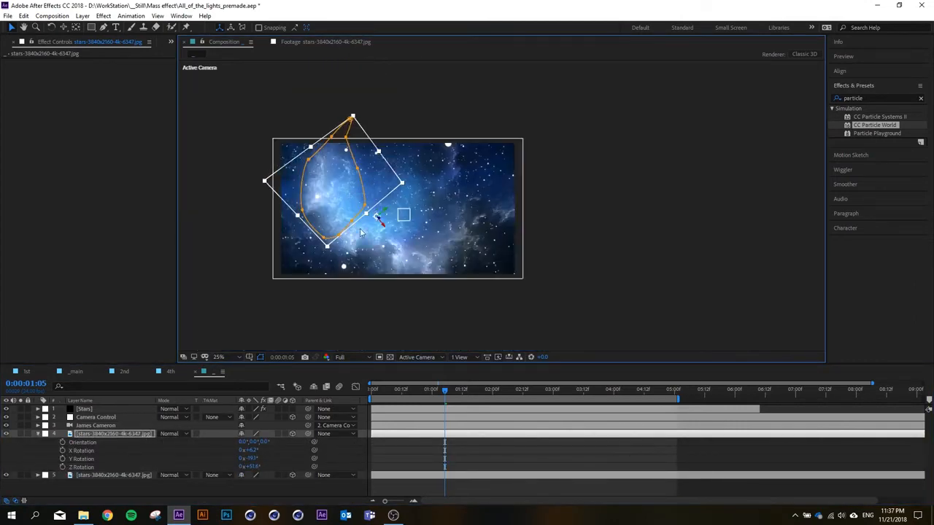
pyautogui.moveTo(391, 392); pyautogui.dragTo(478, 392)
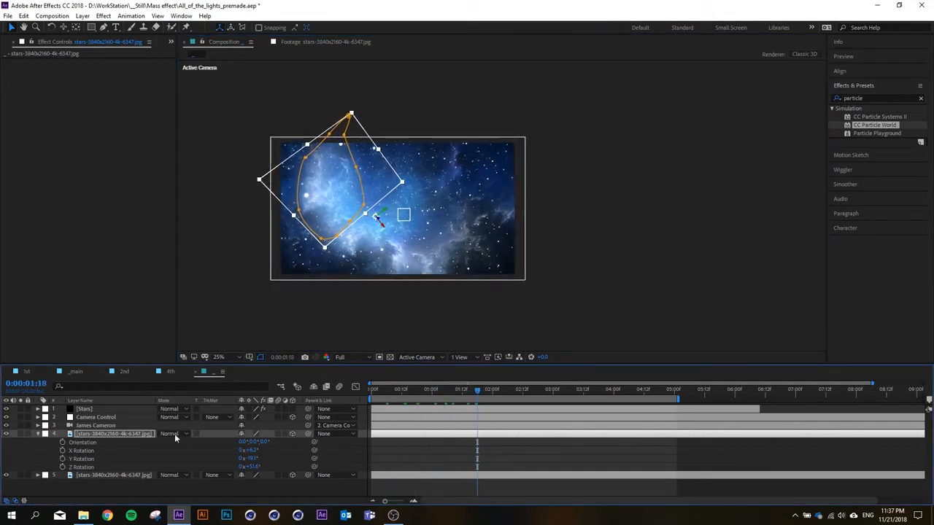
pyautogui.click(143, 436)
pyautogui.press('p')
pyautogui.moveTo(271, 443); pyautogui.dragTo(127, 437)
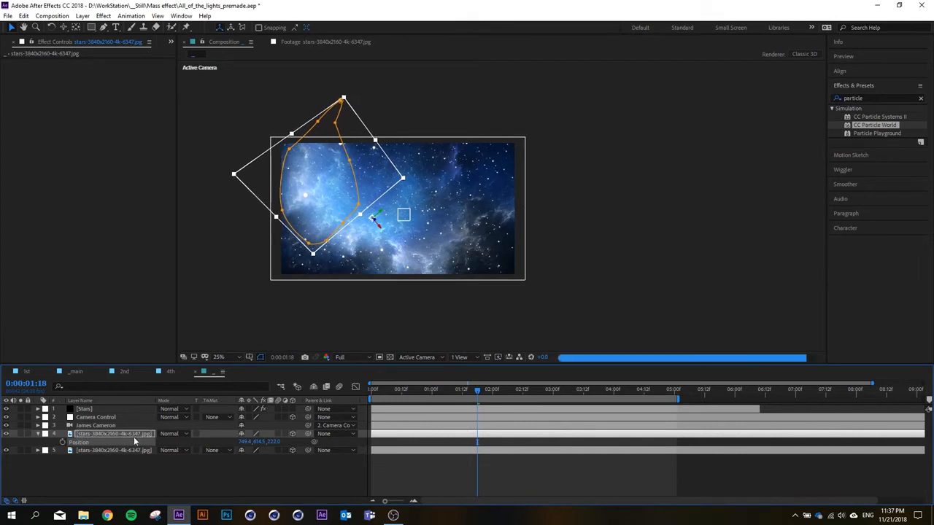
pyautogui.press('s')
pyautogui.moveTo(271, 442); pyautogui.dragTo(230, 442)
pyautogui.click(267, 471)
# Preview the camera push from the composition's start to examine the masked patch's depth.
pyautogui.moveTo(377, 391); pyautogui.dragTo(367, 391)
pyautogui.scroll(2, 301, 198)
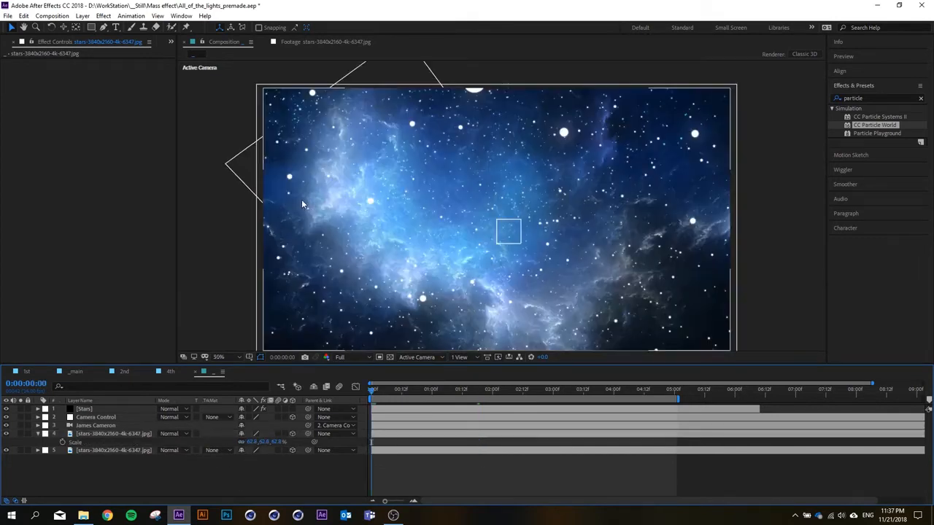
pyautogui.press('space')
pyautogui.scroll(-2, 357, 206)
pyautogui.scroll(2, 399, 220)
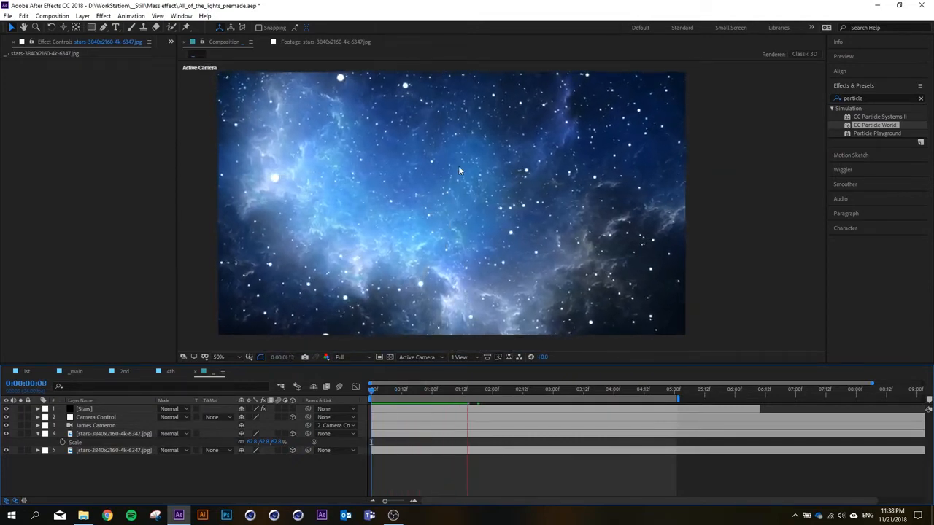
# Increase the masked patch's Mask Feather to 440 pixels and scrub to 0:00:00:23 to check its soft edges.
pyautogui.click(119, 434)
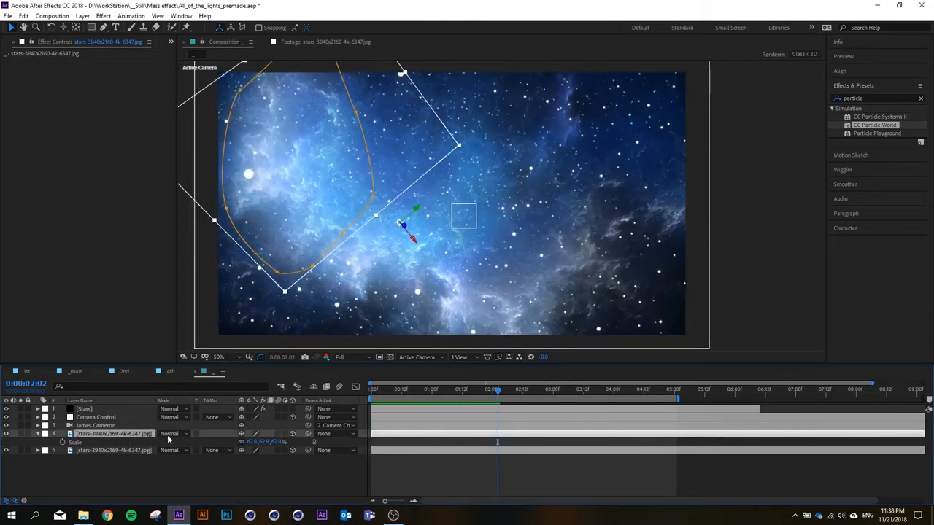
pyautogui.press('r')
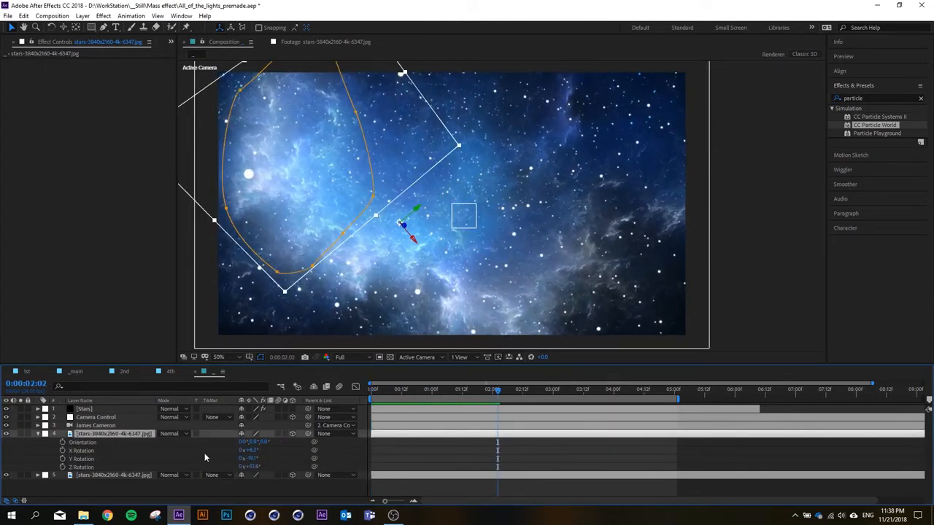
pyautogui.press('f')
pyautogui.moveTo(267, 452); pyautogui.dragTo(342, 444)
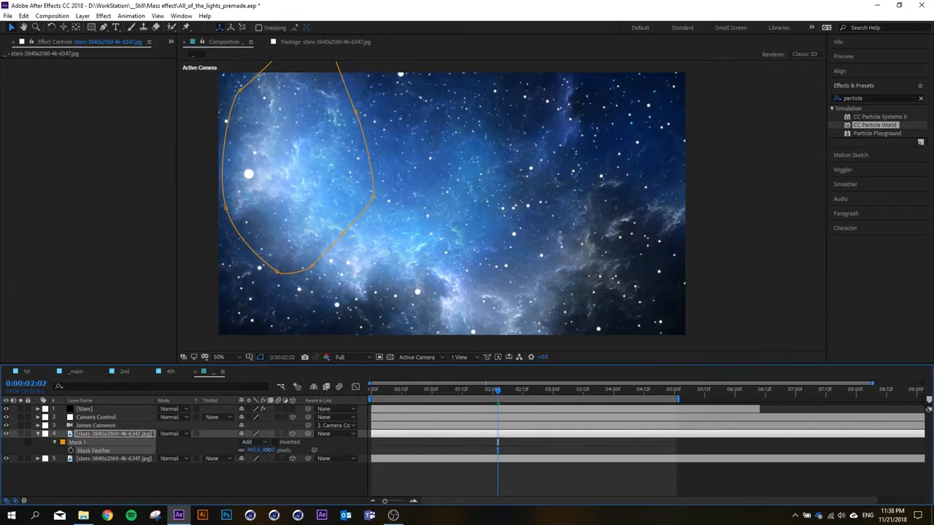
pyautogui.click(296, 475)
pyautogui.moveTo(371, 392); pyautogui.dragTo(429, 389)
# Move the masked patch slightly farther from the camera along its Z position.
pyautogui.click(118, 436)
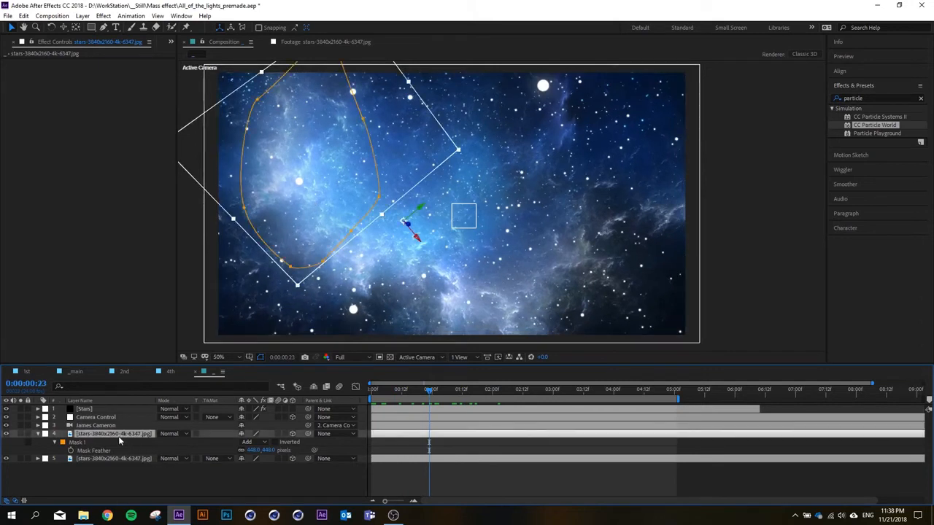
pyautogui.press('r')
pyautogui.press('p')
pyautogui.moveTo(274, 442); pyautogui.dragTo(319, 435)
# Increase the patch's Z Rotation to about 62°, nudge it up and left, and scrub to 0:00:00:14.
pyautogui.click(129, 436)
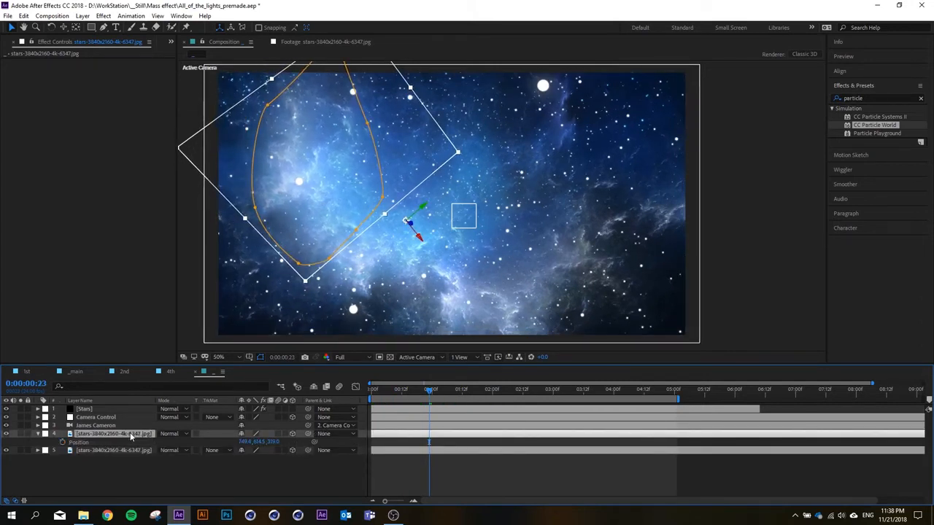
pyautogui.press('r')
pyautogui.moveTo(253, 467); pyautogui.dragTo(273, 460)
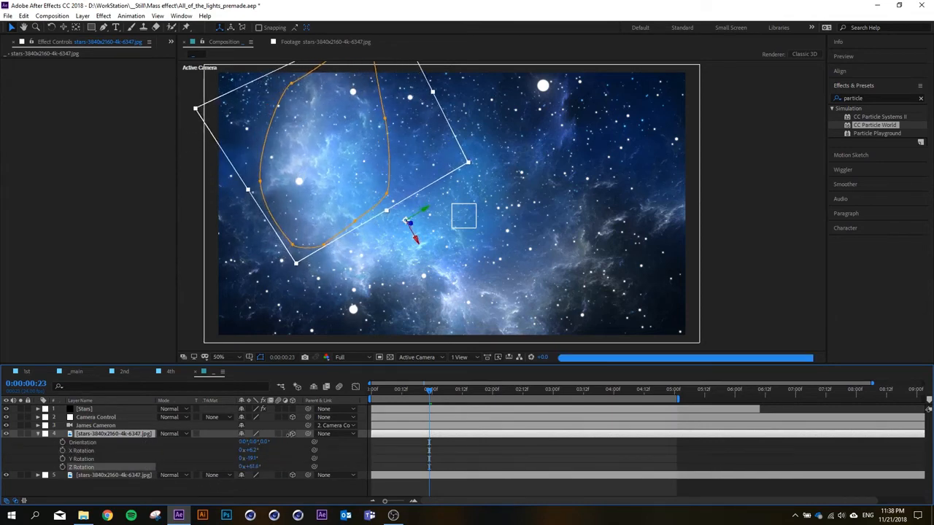
pyautogui.moveTo(327, 199); pyautogui.dragTo(312, 192)
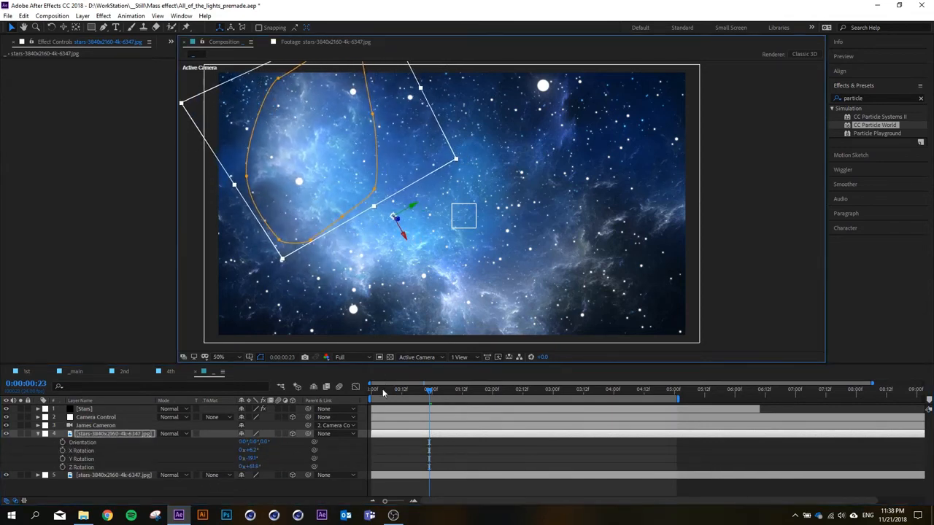
pyautogui.moveTo(373, 390); pyautogui.dragTo(390, 379)
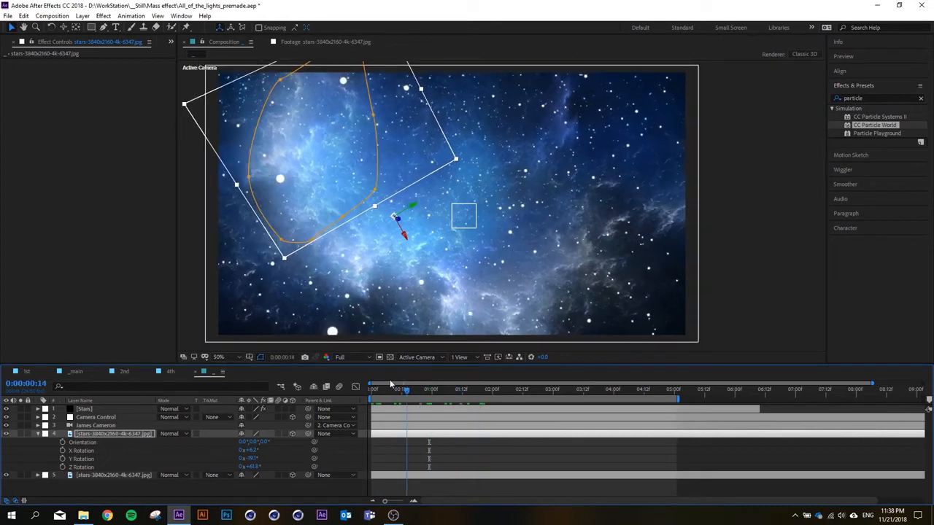
# Return to 0:00:00:00 and duplicate the unmasked background image layer at the bottom of the layer stack.
pyautogui.scroll(-2, 572, 268)
pyautogui.scroll(2, 572, 267)
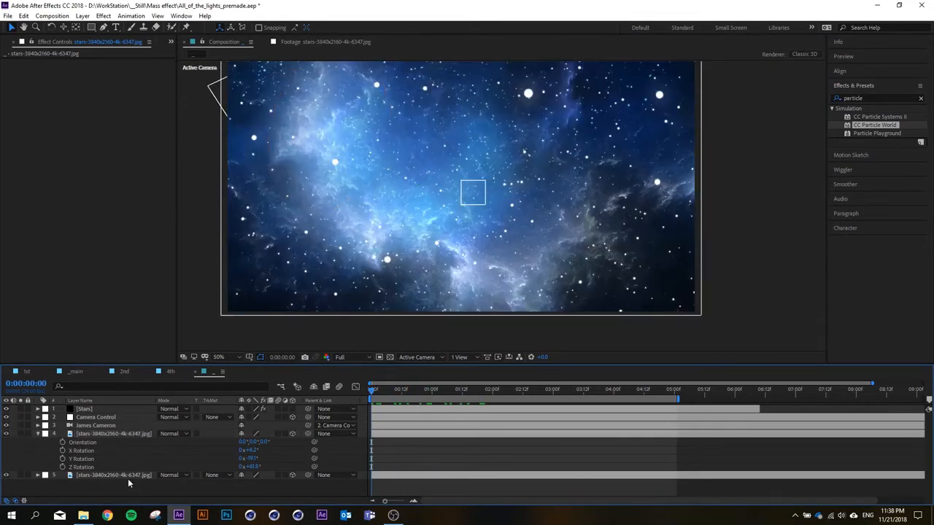
pyautogui.click(129, 475)
pyautogui.hotkey('ctrl', 'd')
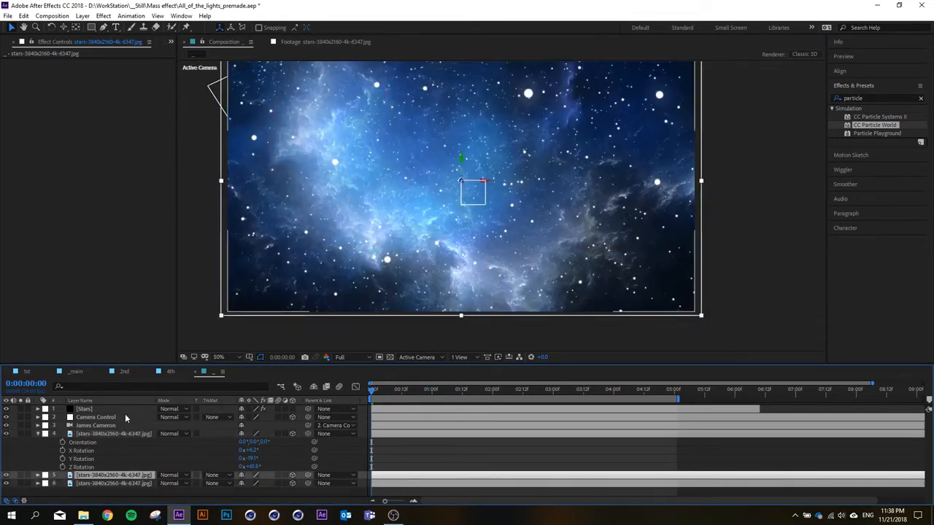
# Draw a closed Pen mask around the dark clouds on the right side of the duplicated image, and hide the Stars layer.
pyautogui.click(104, 27)
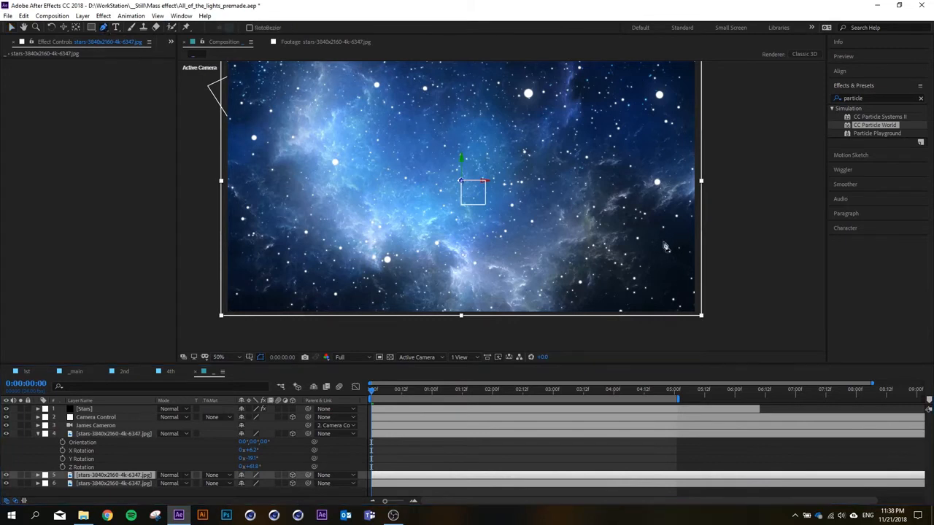
pyautogui.click(600, 171)
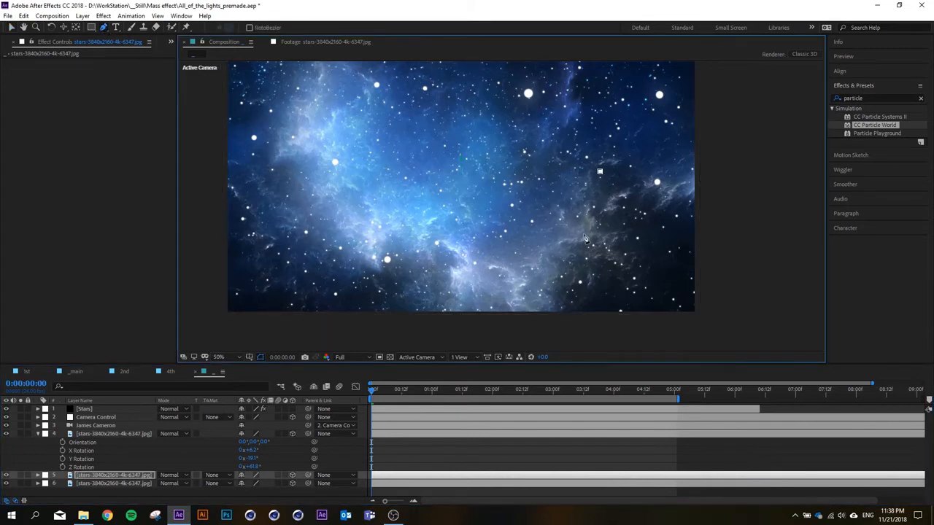
pyautogui.click(588, 305)
pyautogui.click(612, 299)
pyautogui.click(660, 274)
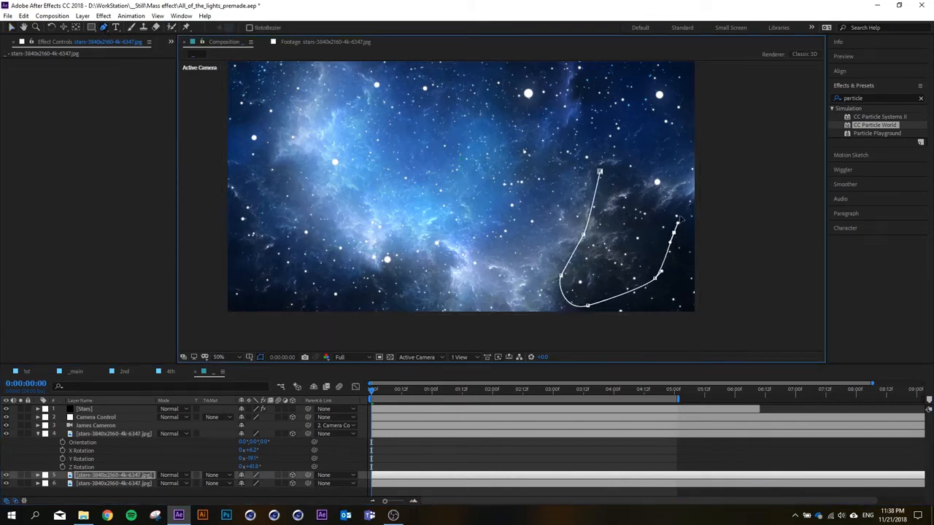
pyautogui.click(623, 128)
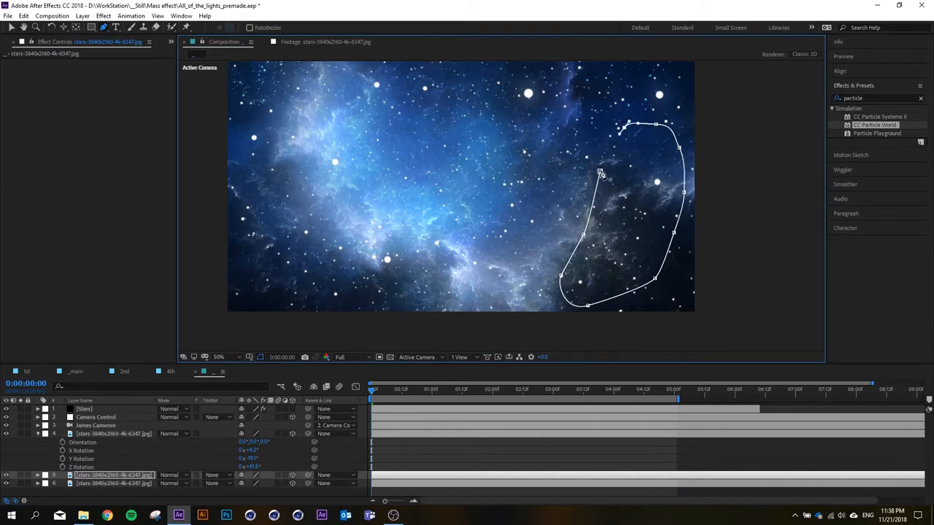
pyautogui.click(599, 172)
pyautogui.click(7, 409)
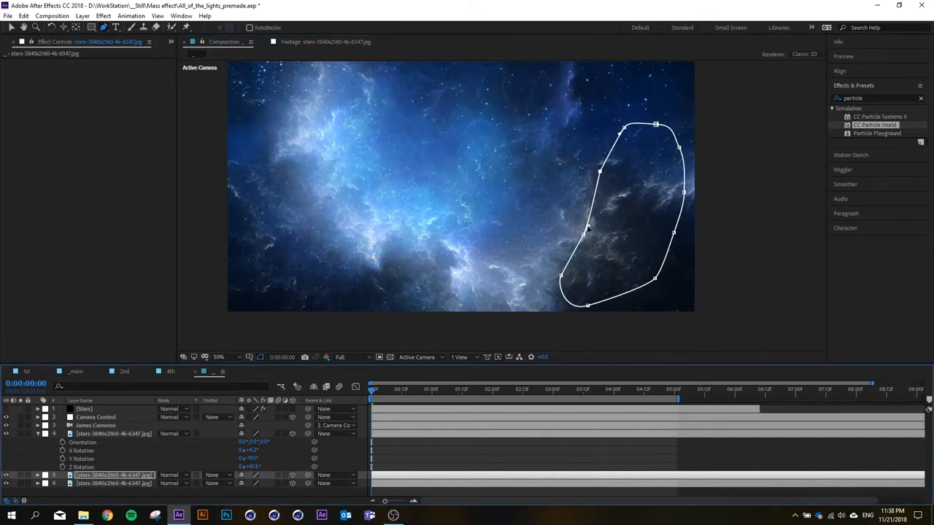
pyautogui.press('v')
# Using Custom View 1, bring the newly masked patch toward the camera to a Z position of 400.
pyautogui.click(101, 475)
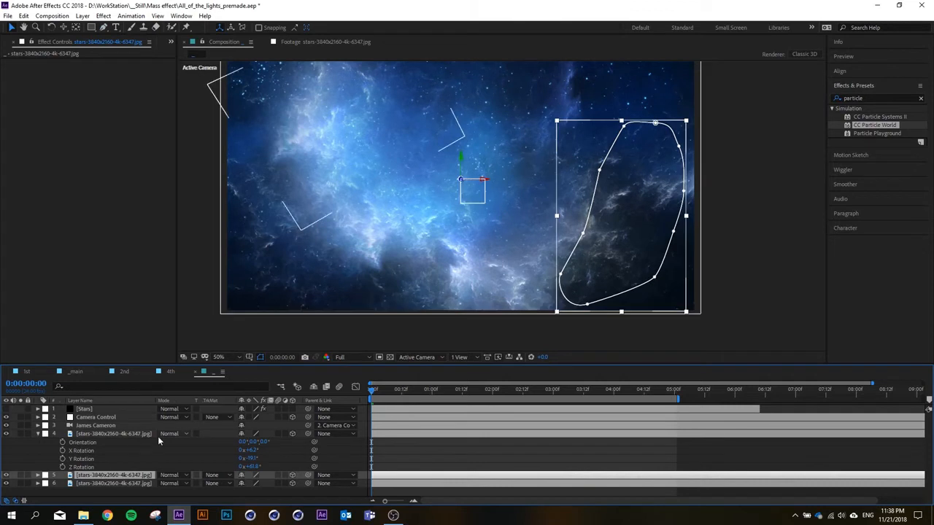
pyautogui.press('p')
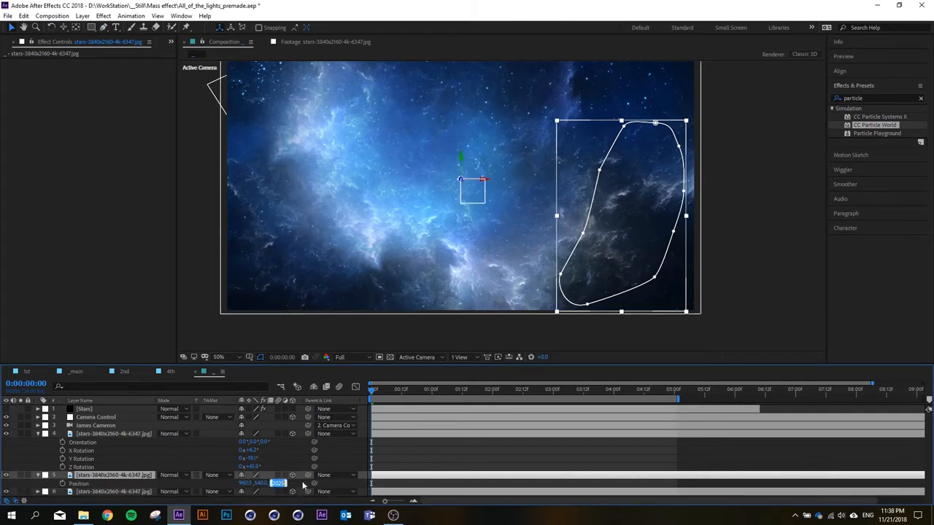
pyautogui.click(303, 486)
pyautogui.click(417, 357)
pyautogui.click(420, 458)
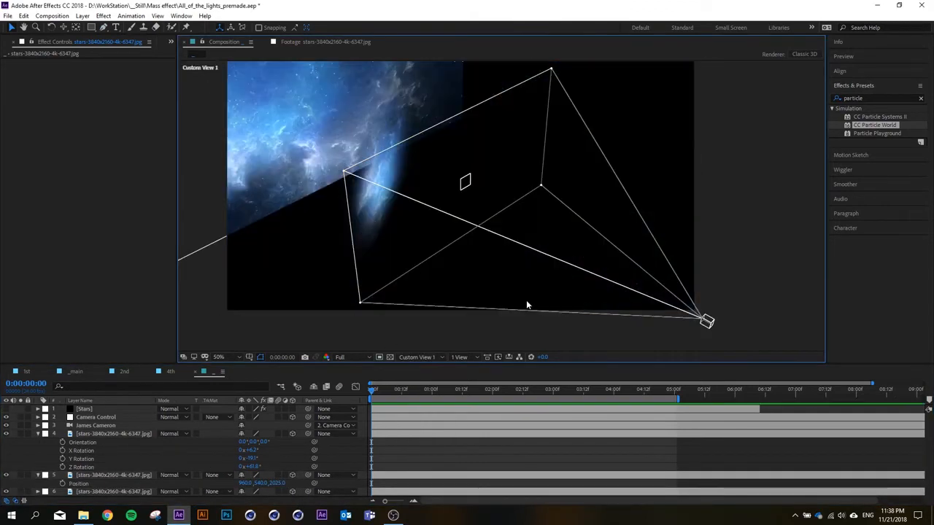
pyautogui.moveTo(280, 485); pyautogui.dragTo(51, 485)
pyautogui.moveTo(464, 181); pyautogui.dragTo(513, 258)
pyautogui.moveTo(227, 480); pyautogui.dragTo(178, 467)
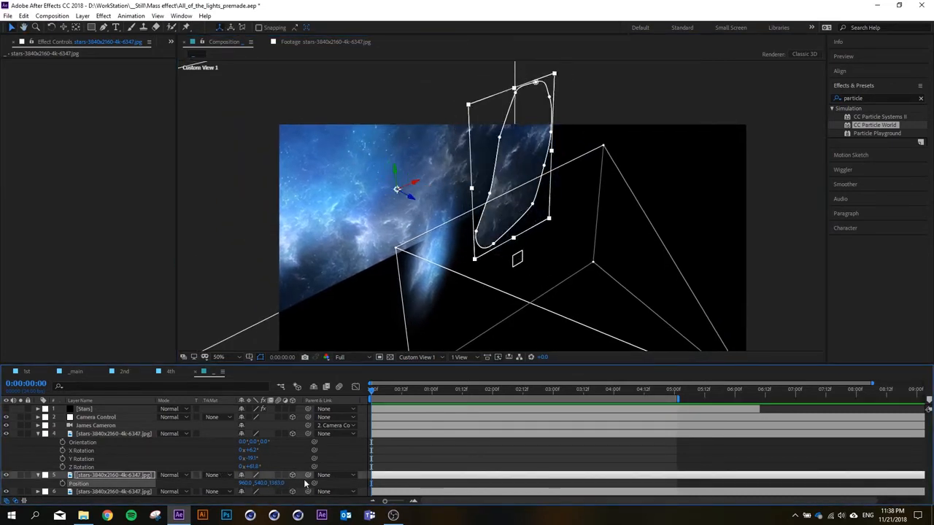
pyautogui.moveTo(276, 483); pyautogui.dragTo(200, 485)
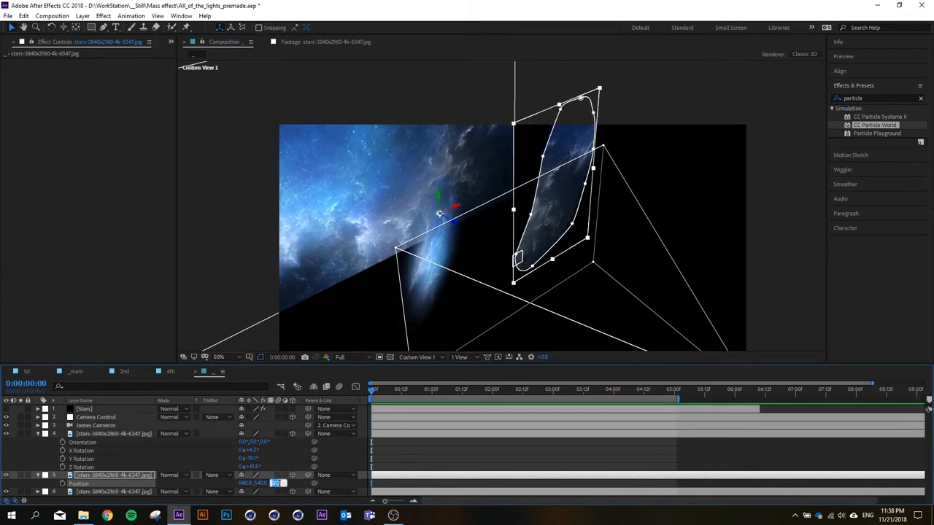
pyautogui.press('Return')
# Return to the Active Camera view and move the dark cloud patch back from the camera along its Z position.
pyautogui.click(394, 356)
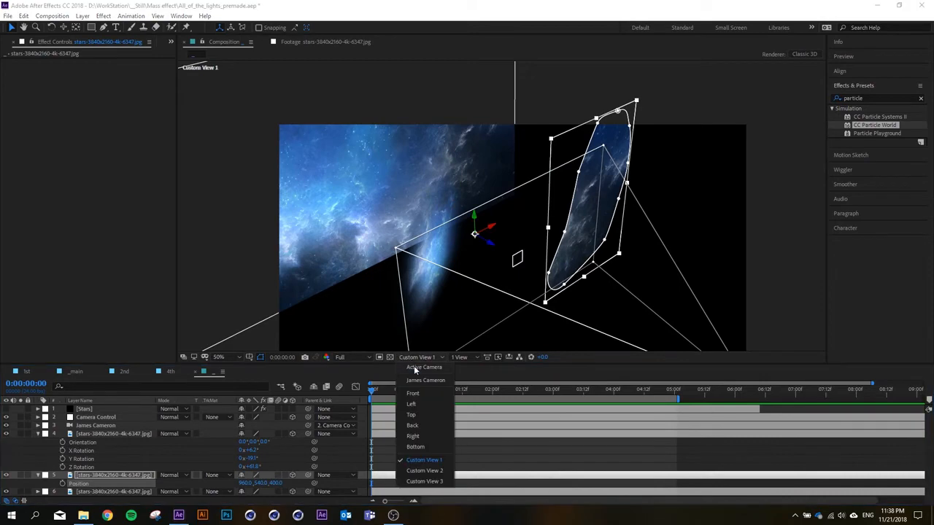
pyautogui.click(409, 379)
pyautogui.scroll(-2, 487, 238)
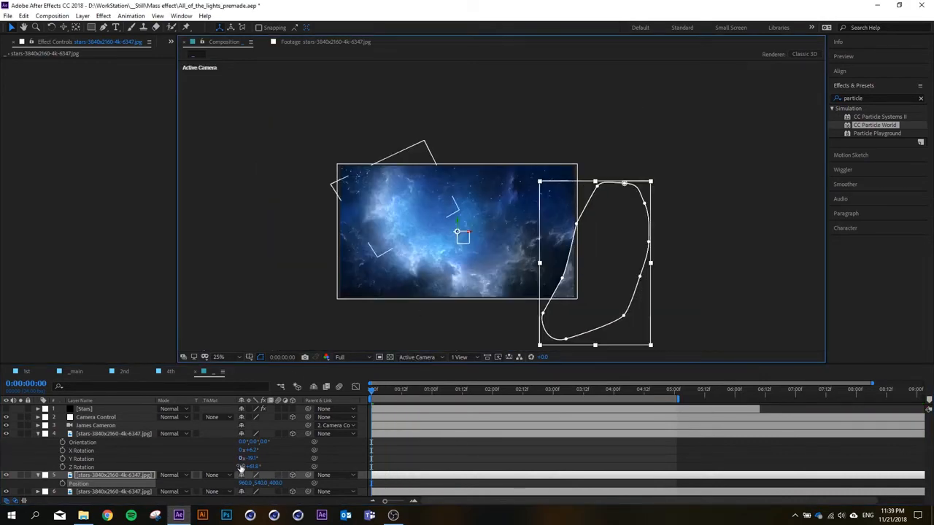
pyautogui.moveTo(268, 485); pyautogui.dragTo(240, 479)
# Set the dark cloud patch's Mask Feather to 300 pixels.
pyautogui.press('f')
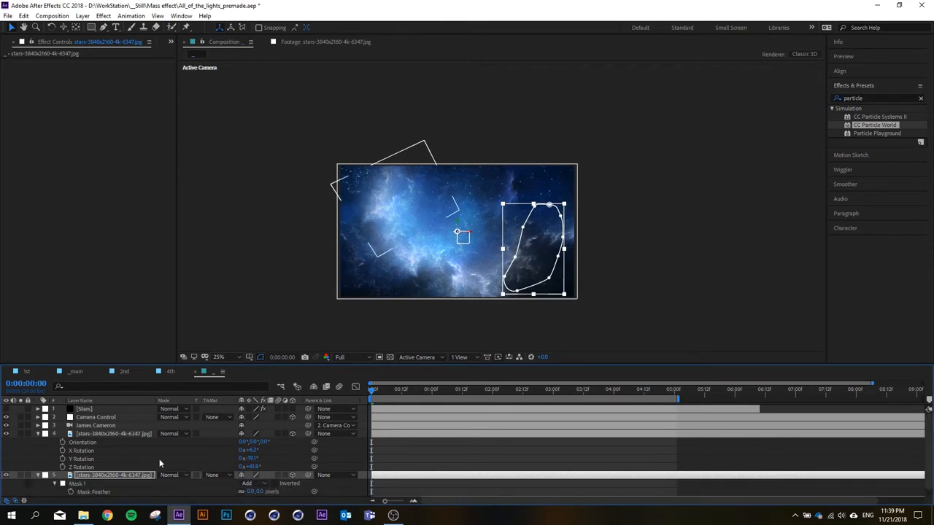
pyautogui.scroll(-1, 159, 463)
pyautogui.click(99, 485)
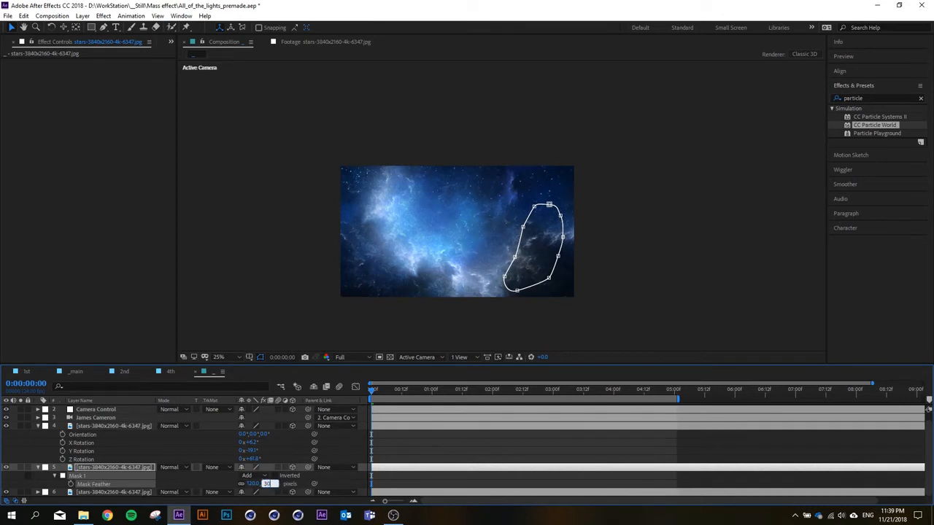
# Rotate the dark cloud patch to about 23.5° on its Y axis and move it left and slightly up.
pyautogui.press('r')
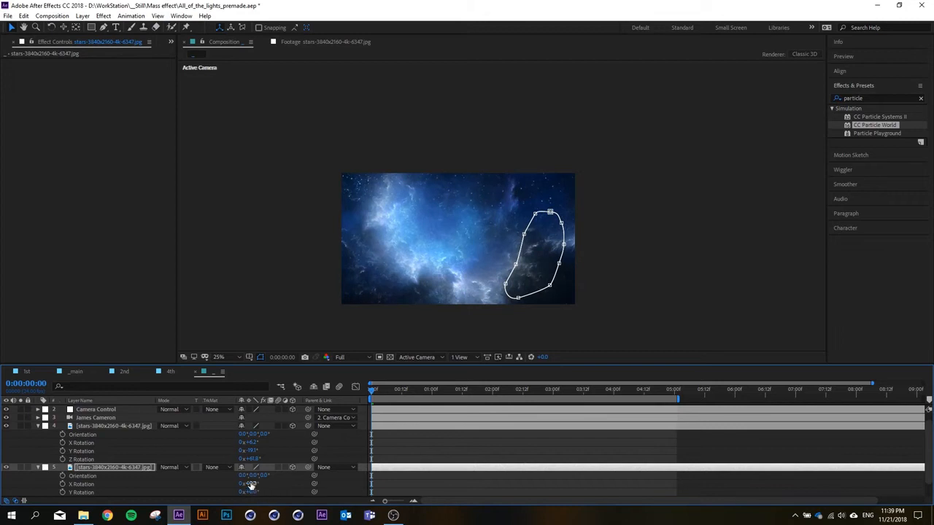
pyautogui.moveTo(251, 486); pyautogui.dragTo(346, 471)
pyautogui.hotkey('ctrl', 'z')
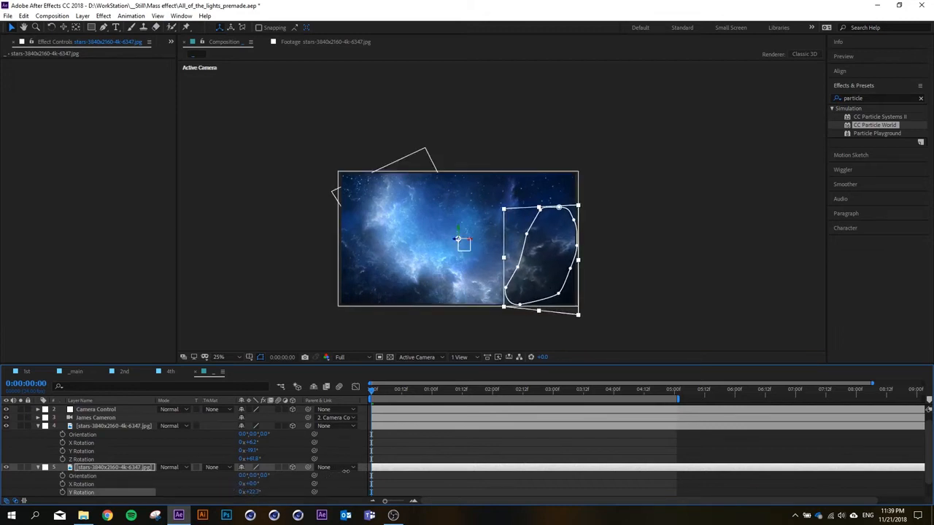
pyautogui.scroll(-2, 516, 262)
pyautogui.scroll(4, 556, 268)
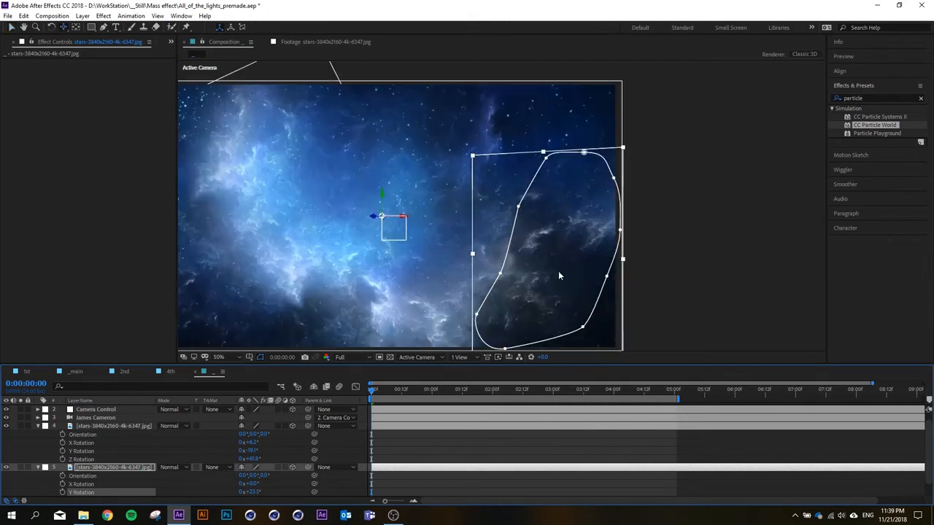
pyautogui.moveTo(559, 275); pyautogui.dragTo(527, 263)
pyautogui.scroll(-2, 584, 219)
pyautogui.scroll(2, 603, 181)
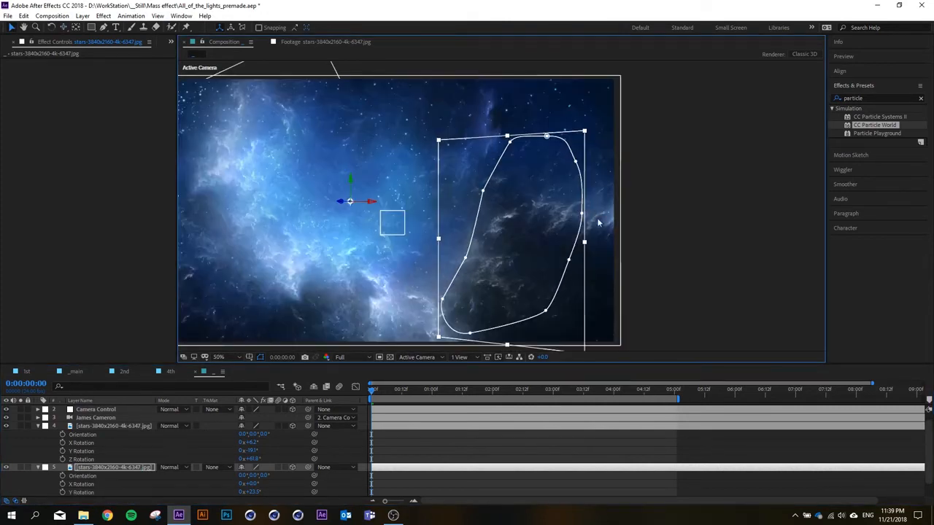
# Reduce the dark cloud patch's Mask Feather to 195 pixels and nudge the patch slightly right.
pyautogui.click(128, 427)
pyautogui.press('f')
pyautogui.click(125, 452)
pyautogui.press('f')
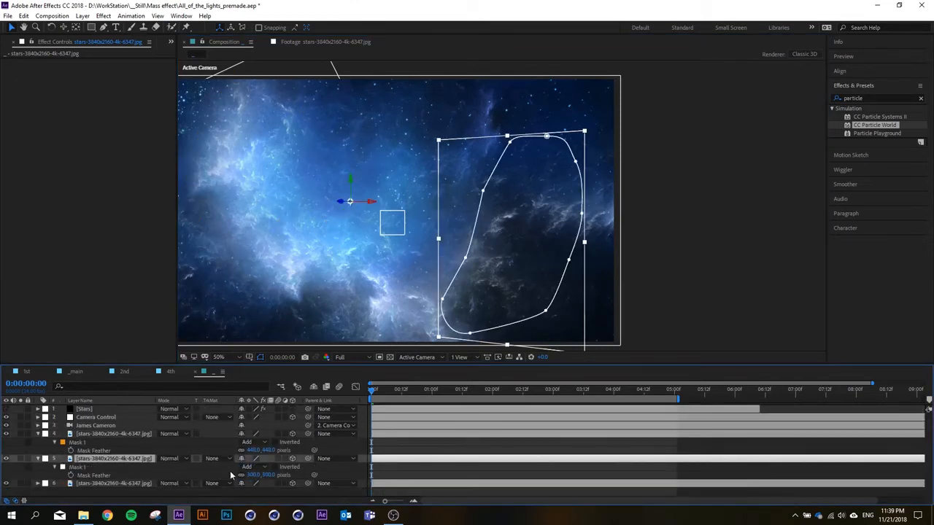
pyautogui.moveTo(268, 475); pyautogui.dragTo(218, 473)
pyautogui.scroll(-2, 481, 254)
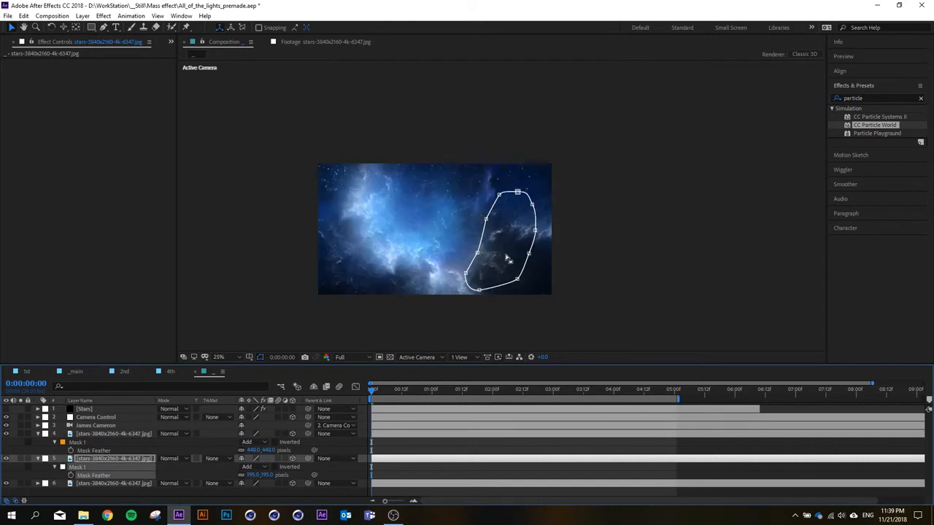
pyautogui.scroll(2, 510, 259)
pyautogui.moveTo(476, 268); pyautogui.dragTo(528, 257)
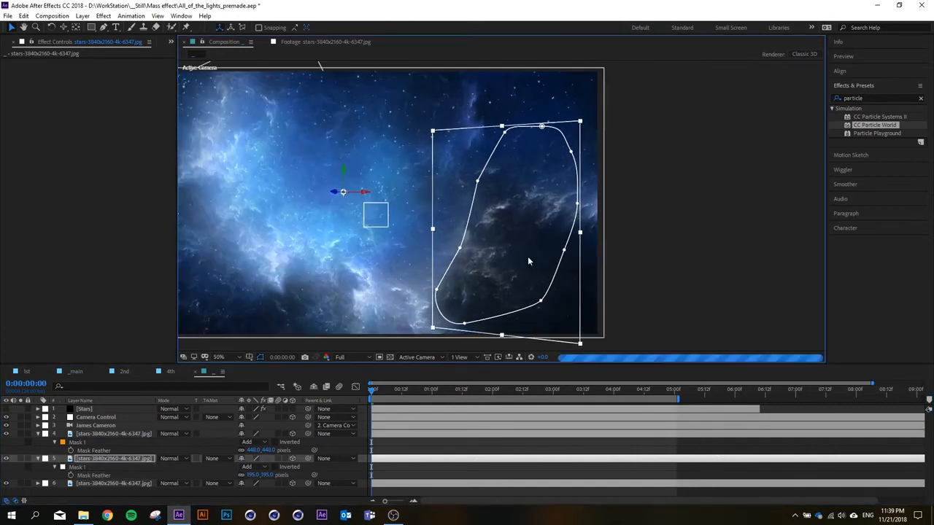
# Preview the camera push up to 0:00:00:15 and shift the dark cloud patch's mask path slightly left.
pyautogui.scroll(-2, 535, 254)
pyautogui.press('space')
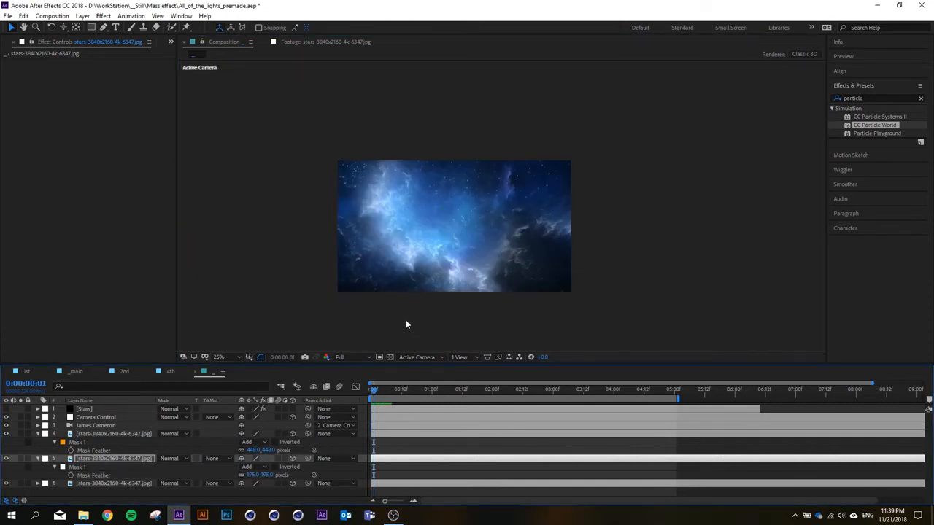
pyautogui.press('space')
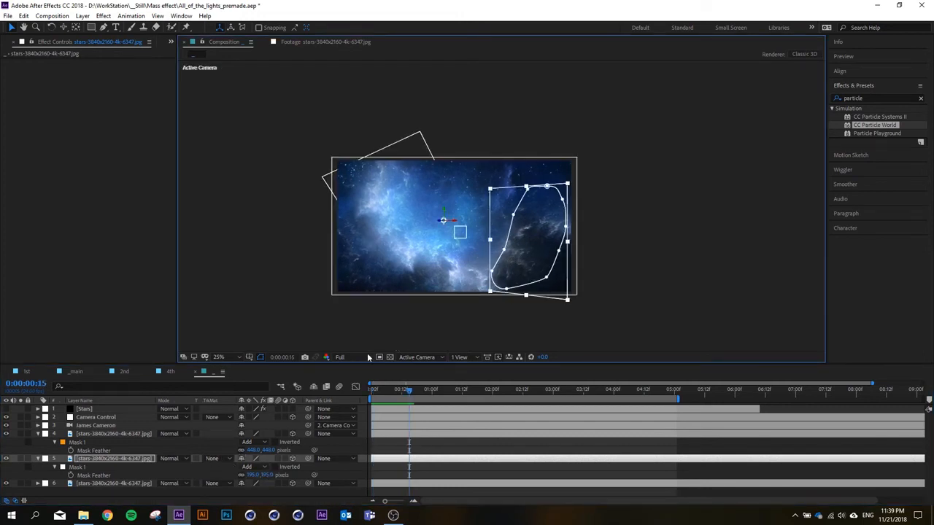
pyautogui.click(127, 467)
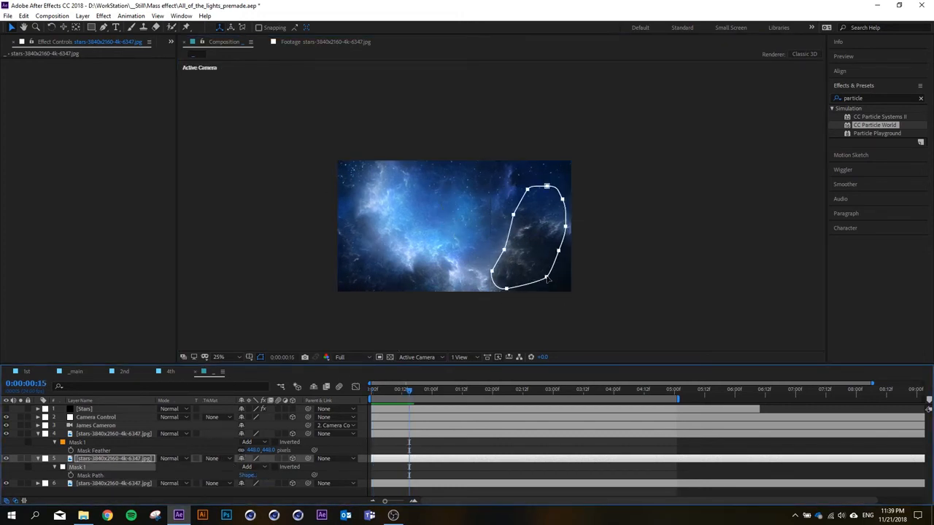
pyautogui.moveTo(548, 279); pyautogui.dragTo(536, 277)
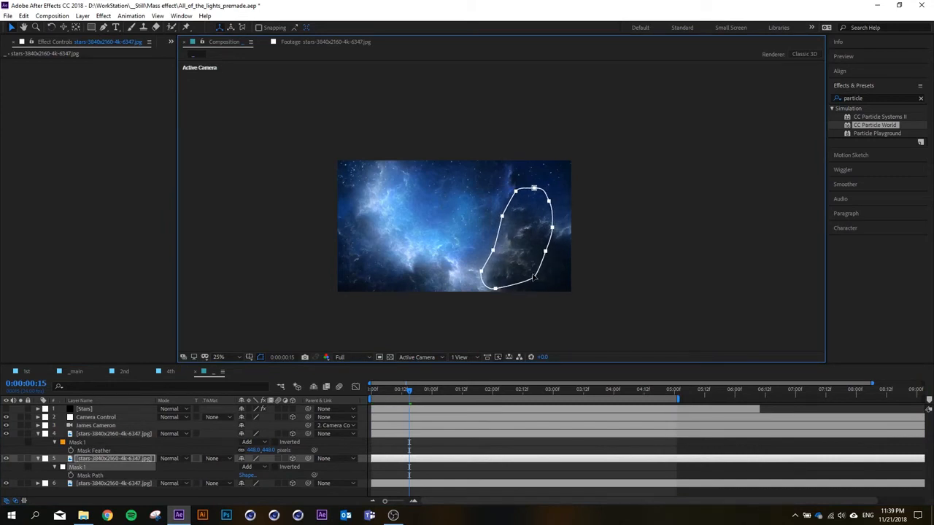
# Set the dark cloud patch's Y Rotation to about 36.5° and nudge the patch right and slightly up.
pyautogui.press('r')
pyautogui.moveTo(249, 483); pyautogui.dragTo(222, 483)
pyautogui.moveTo(500, 249); pyautogui.dragTo(513, 245)
# Preview the camera push from the composition's start to examine the depth and blending of both masked patches.
pyautogui.moveTo(385, 392); pyautogui.dragTo(361, 391)
pyautogui.click(403, 470)
pyautogui.press('space')
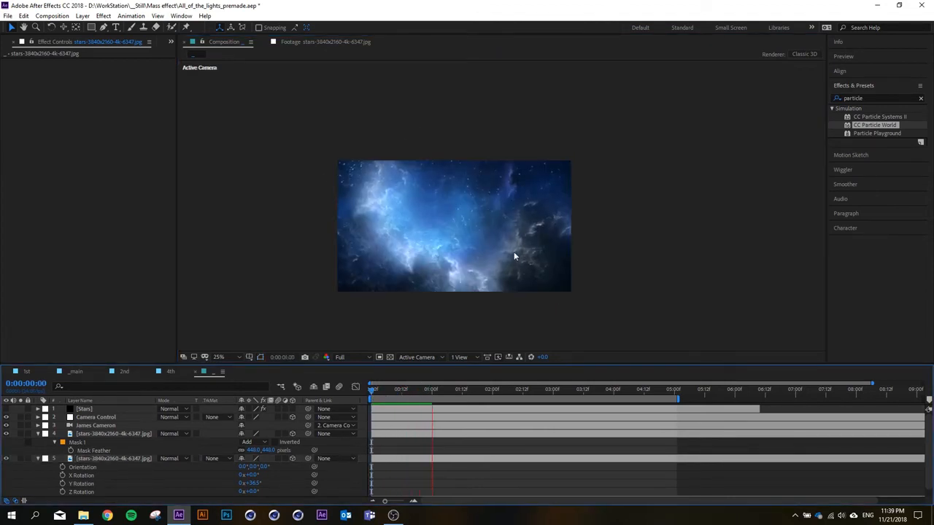
pyautogui.scroll(2, 513, 255)
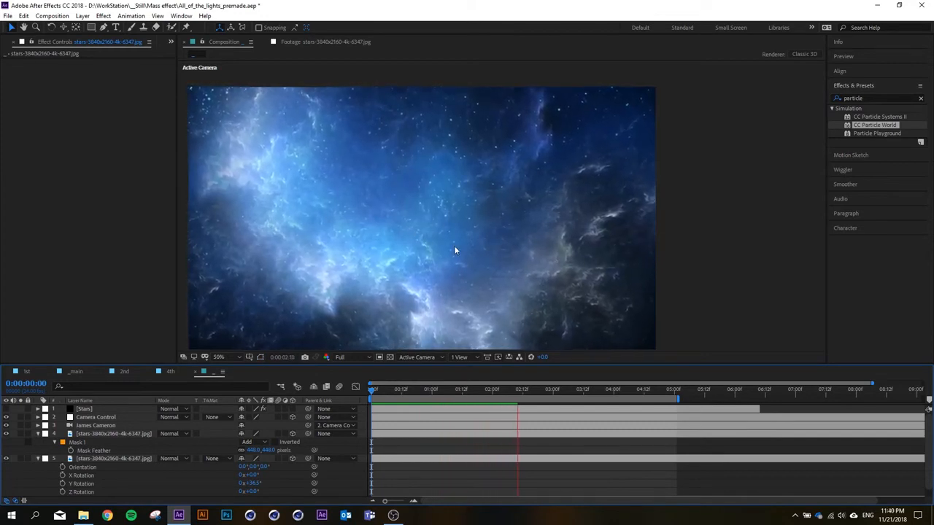
pyautogui.scroll(-2, 430, 227)
pyautogui.scroll(2, 431, 237)
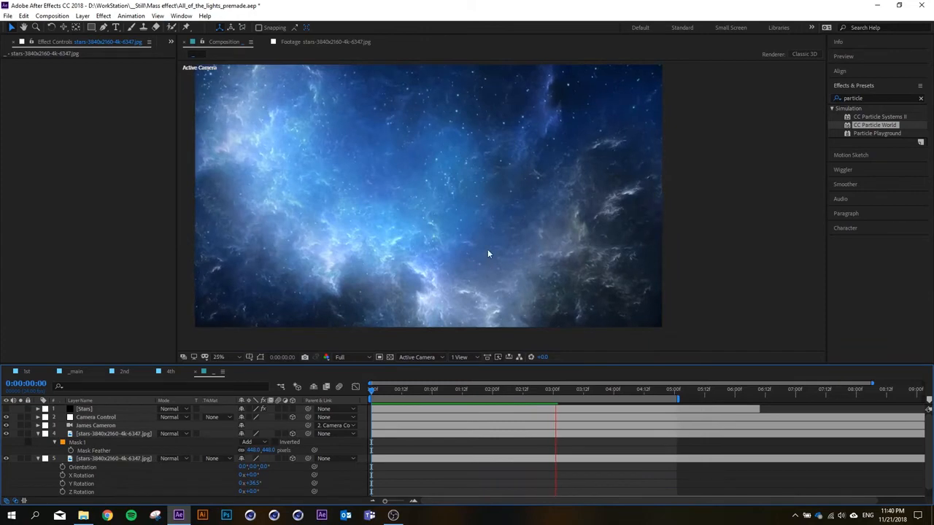
pyautogui.scroll(-2, 470, 240)
pyautogui.scroll(2, 470, 240)
pyautogui.scroll(-2, 454, 232)
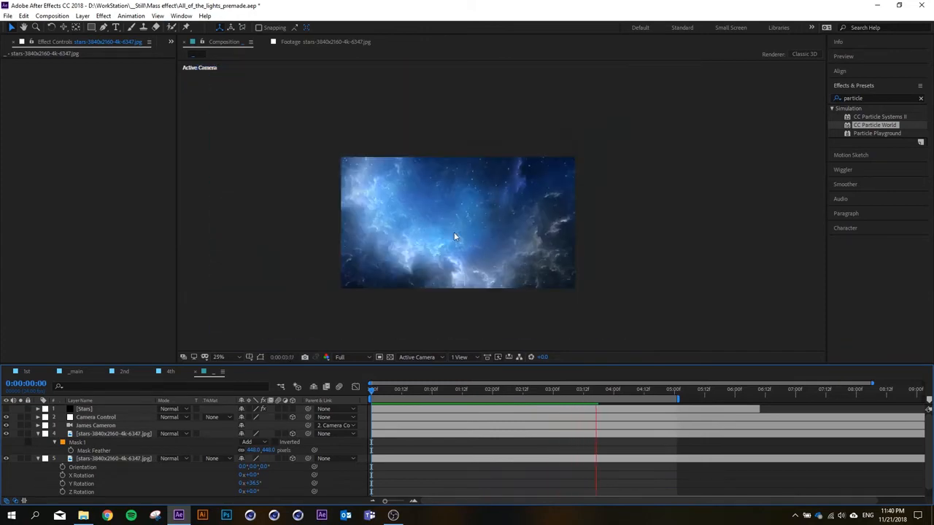
pyautogui.scroll(2, 454, 232)
# Show the Stars layer again and preview the camera push from the start with the stars included.
pyautogui.press('space')
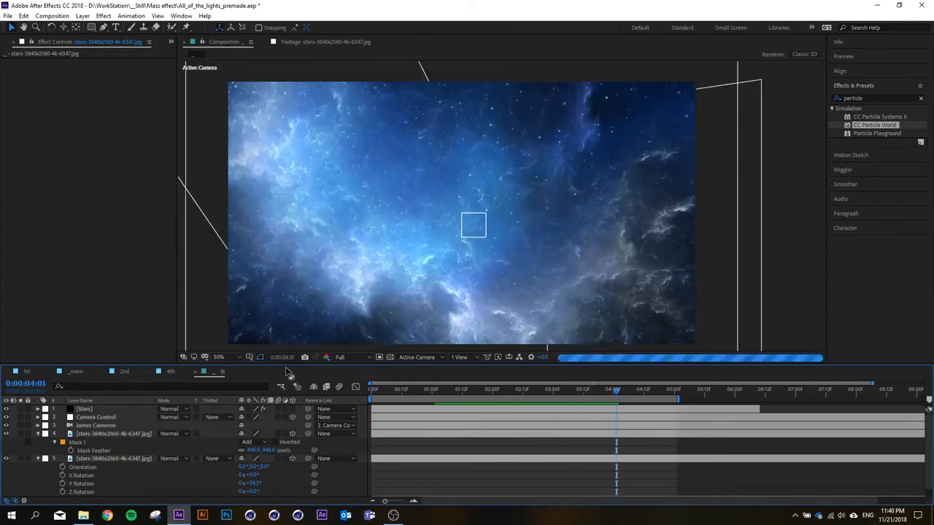
pyautogui.click(383, 389)
pyautogui.scroll(-2, 418, 237)
pyautogui.press('space')
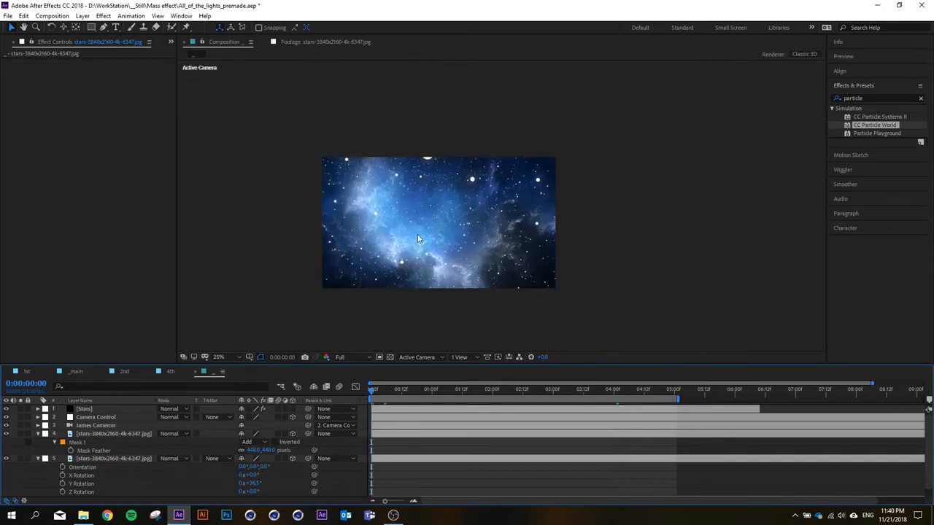
pyautogui.scroll(2, 423, 218)
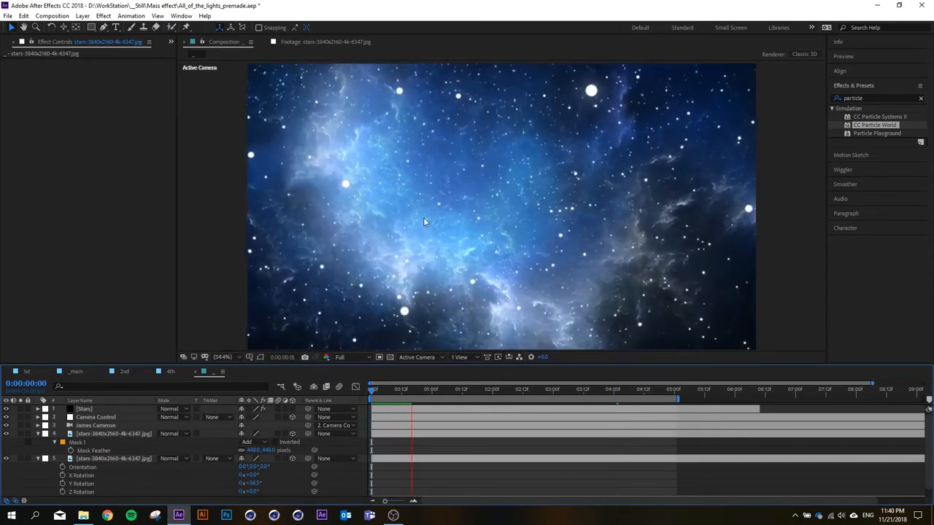
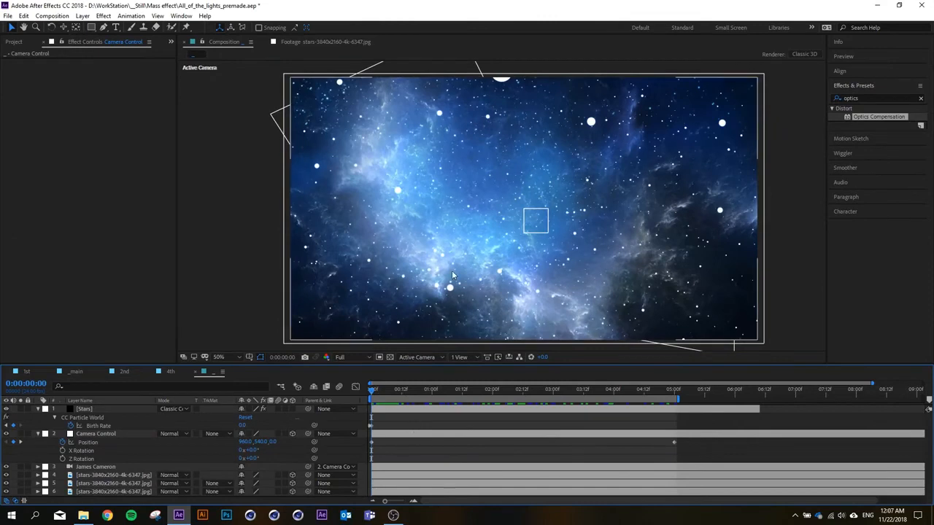
# Enable keyframing for X Rotation and Z Rotation on the Camera Control null at the composition's start.
pyautogui.moveTo(483, 265); pyautogui.dragTo(467, 270)
pyautogui.scroll(1, 468, 270)
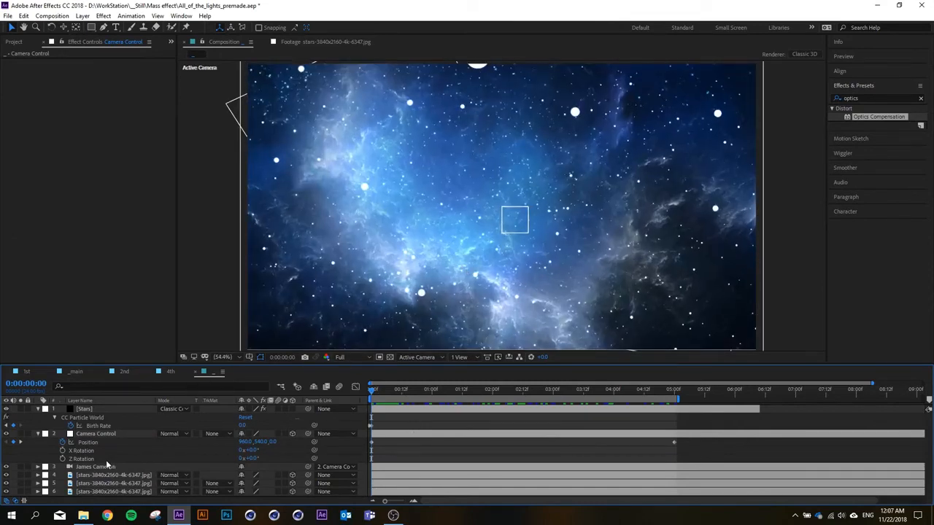
pyautogui.click(100, 434)
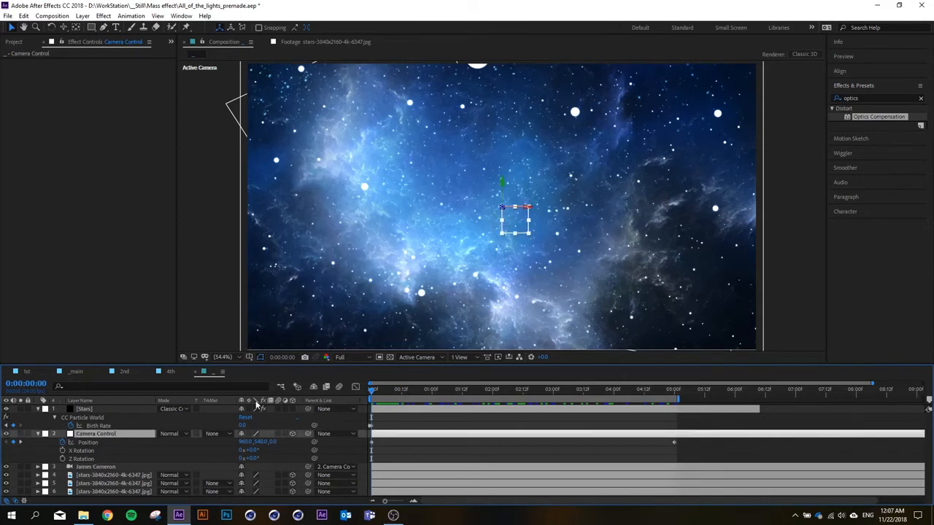
pyautogui.click(62, 450)
pyautogui.click(62, 458)
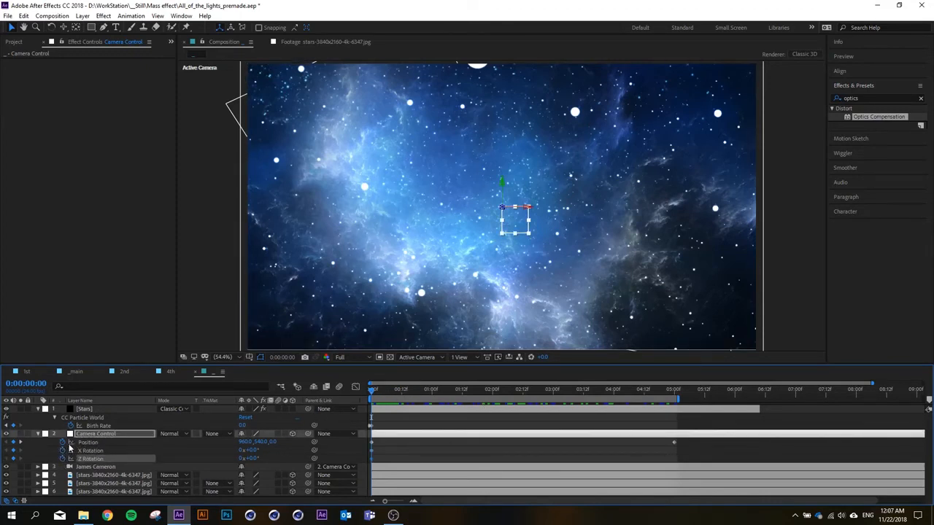
pyautogui.click(62, 450)
pyautogui.click(62, 459)
pyautogui.click(90, 437)
pyautogui.press('r')
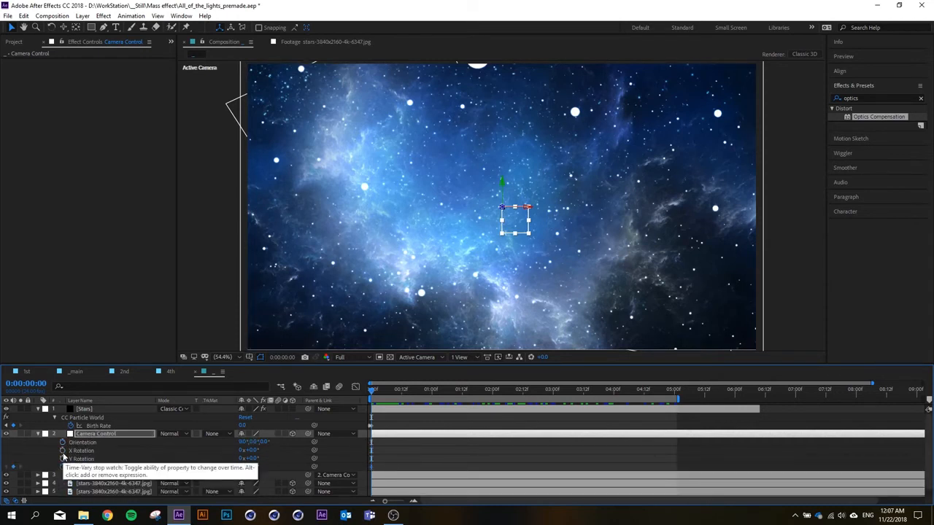
pyautogui.click(62, 450)
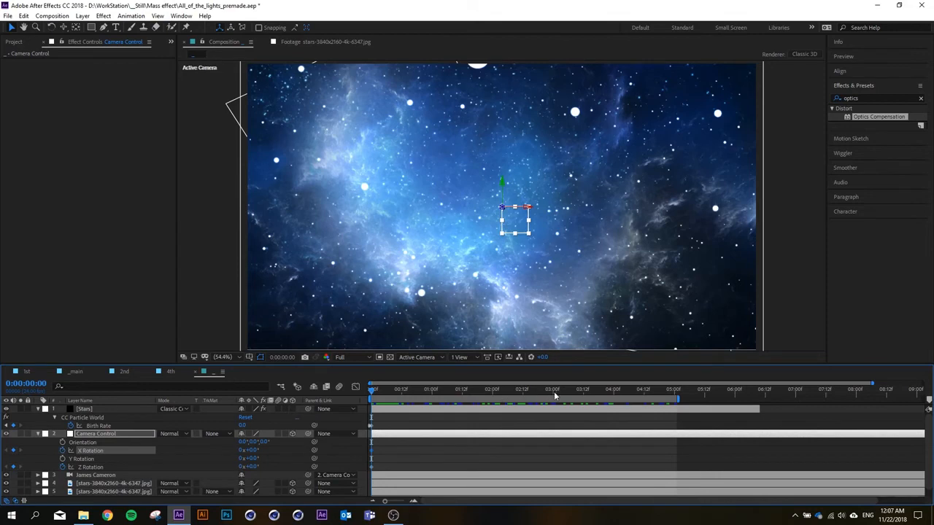
# At 0:00:05:00, set the Camera Control null's Z Rotation to 4°.
pyautogui.moveTo(554, 392); pyautogui.dragTo(674, 391)
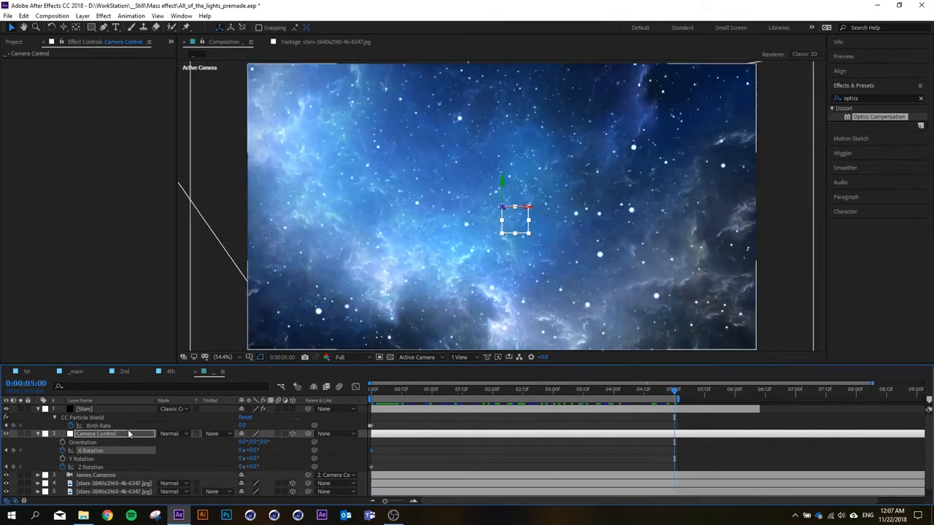
pyautogui.click(92, 468)
pyautogui.click(95, 458)
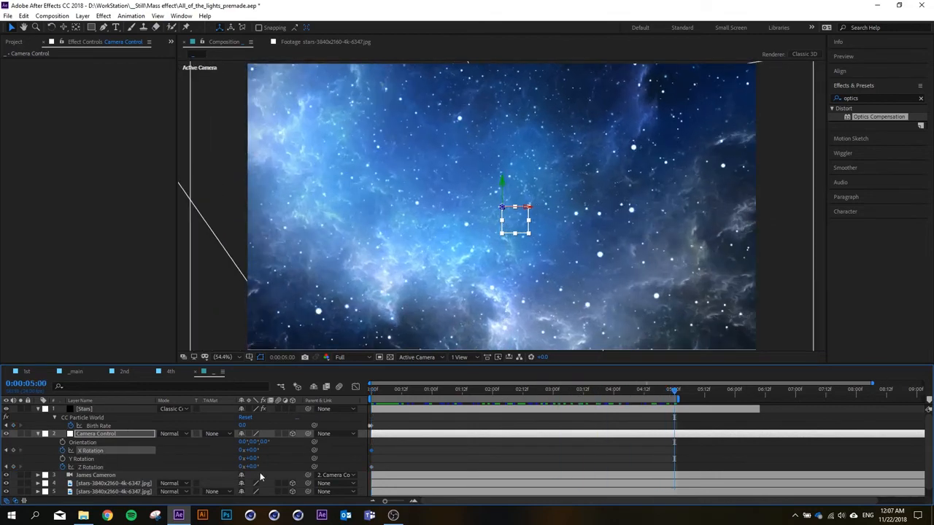
pyautogui.click(370, 465)
pyautogui.scroll(-3, 501, 274)
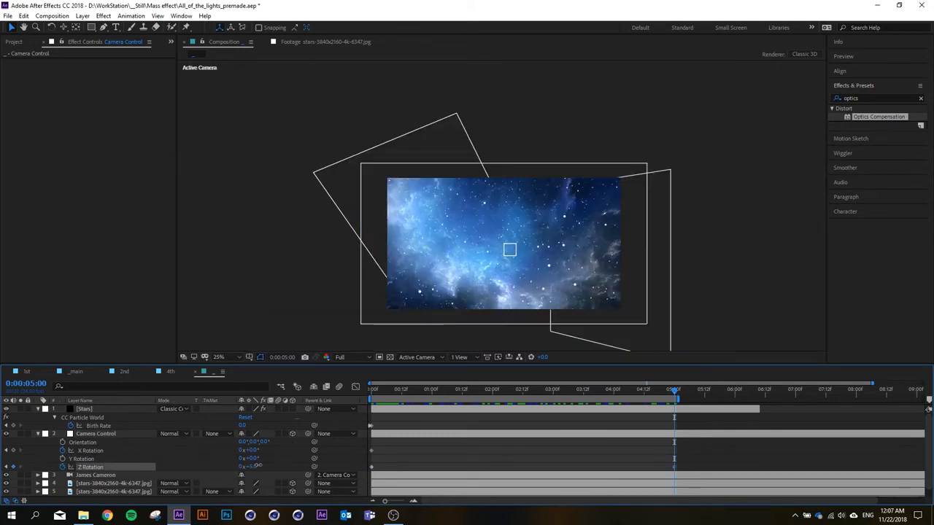
pyautogui.moveTo(256, 466); pyautogui.dragTo(254, 471)
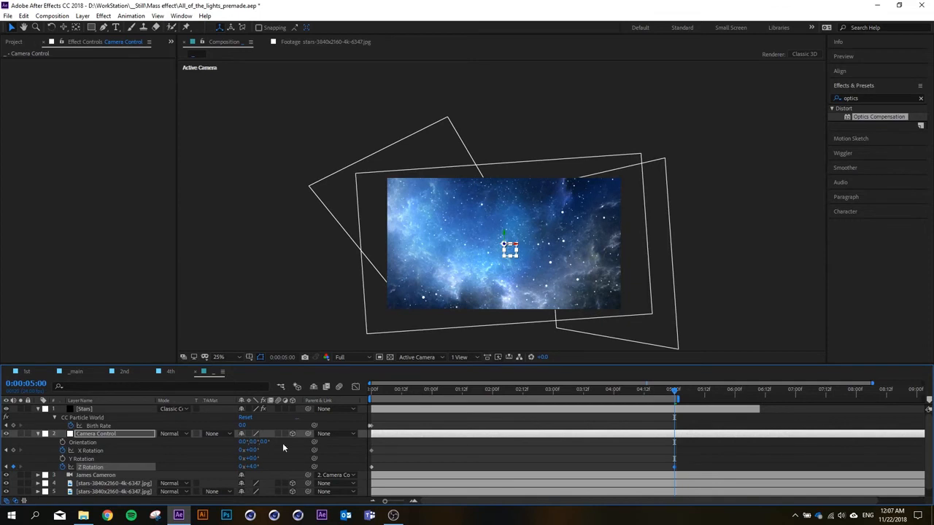
# Set the Camera Control null's X Rotation to -3° at 0:00:05:00 and preview the move from near the start.
pyautogui.moveTo(257, 450); pyautogui.dragTo(252, 450)
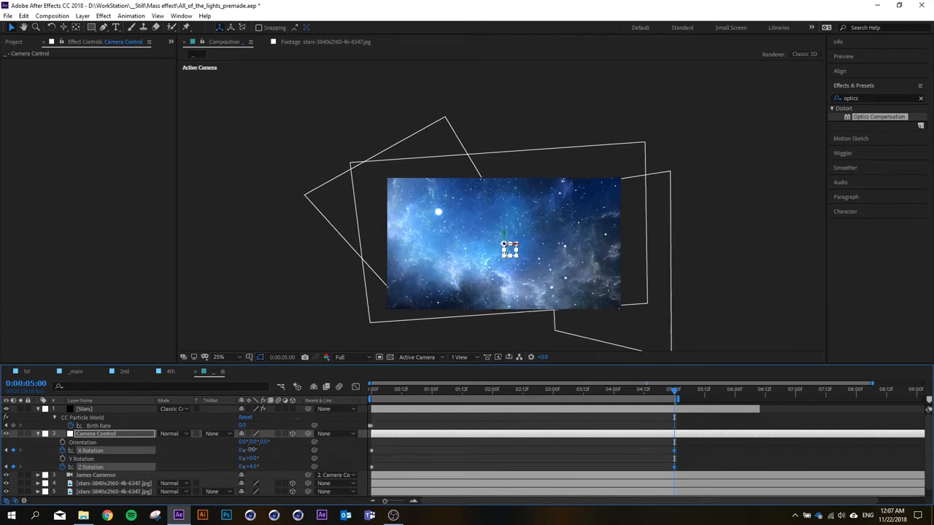
pyautogui.write('3')
pyautogui.press('Return')
pyautogui.click(384, 390)
pyautogui.press('space')
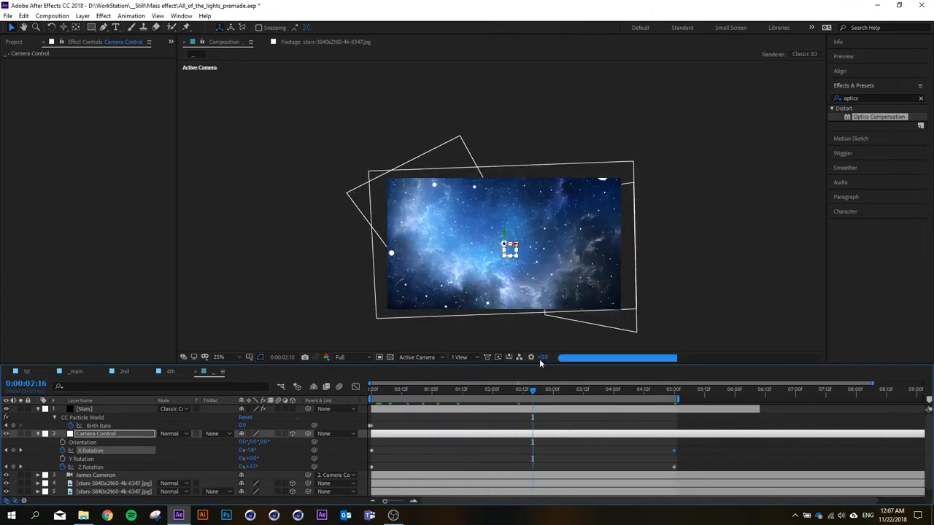
# Readjust the Camera Control null's X Rotation at 0:00:05:00 and play the camera move again.
pyautogui.click(597, 313)
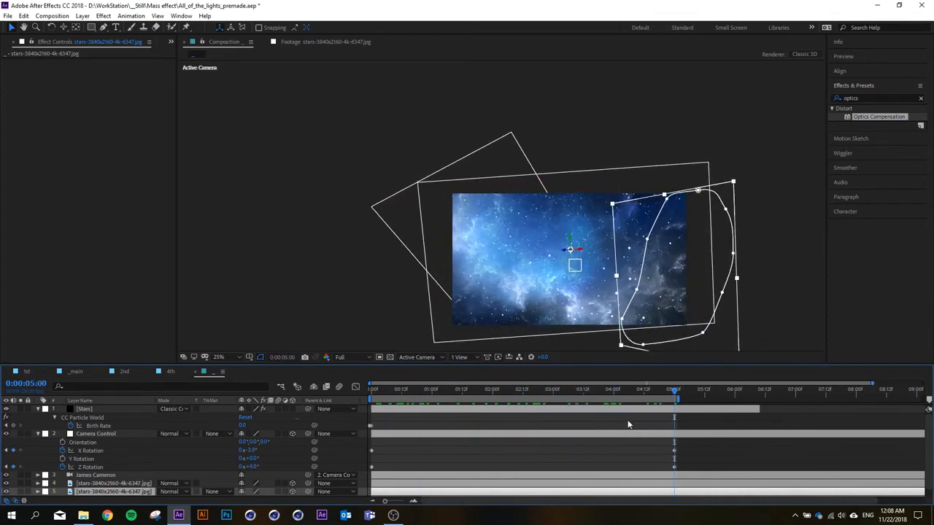
pyautogui.press('Return')
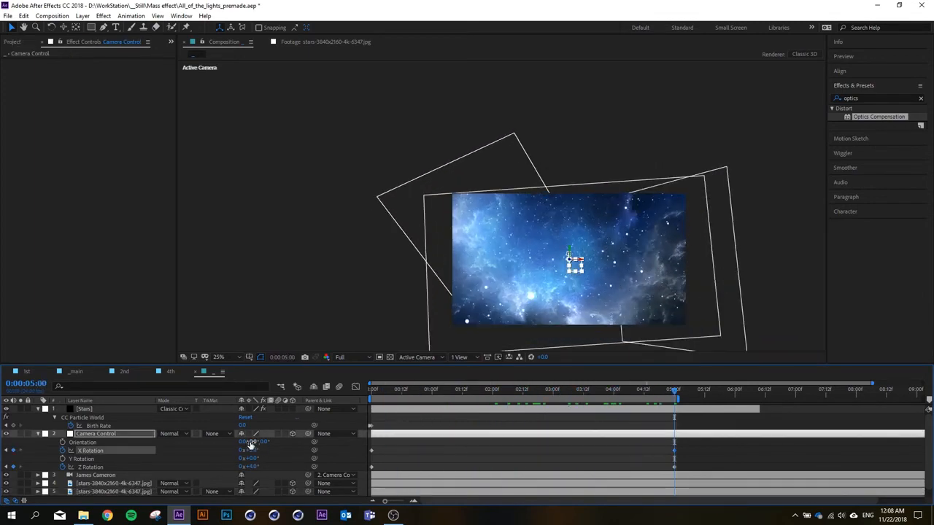
pyautogui.press('space')
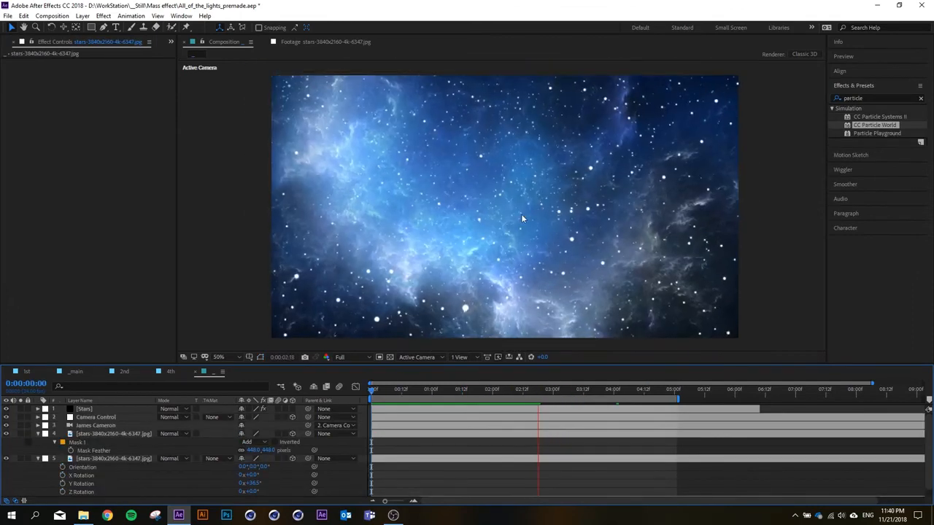
# Try the Add blending mode on the Stars layer at 0:00:01:09.
pyautogui.click(456, 389)
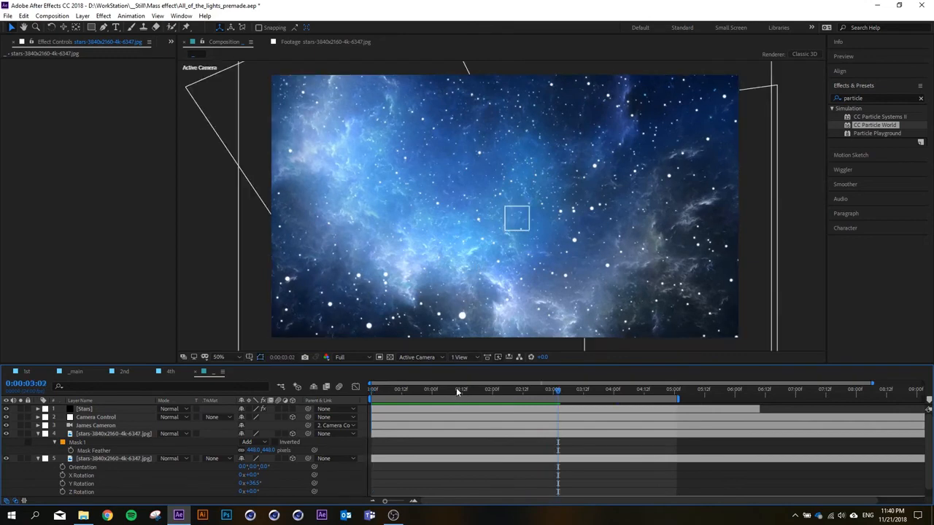
pyautogui.moveTo(454, 392)
pyautogui.mouseDown()
pyautogui.moveTo(413, 394)
pyautogui.moveTo(492, 394)
pyautogui.moveTo(418, 394)
pyautogui.moveTo(454, 392)
pyautogui.mouseUp()
pyautogui.click(110, 408)
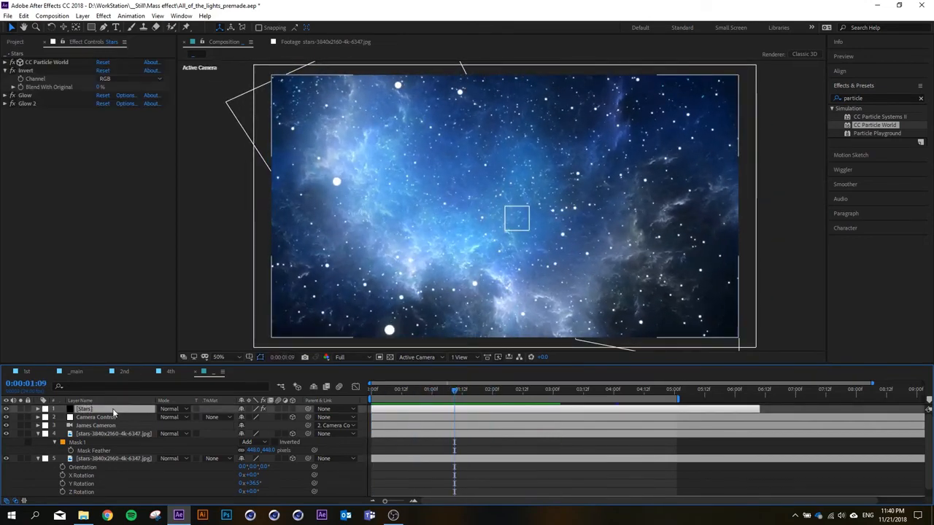
pyautogui.click(179, 410)
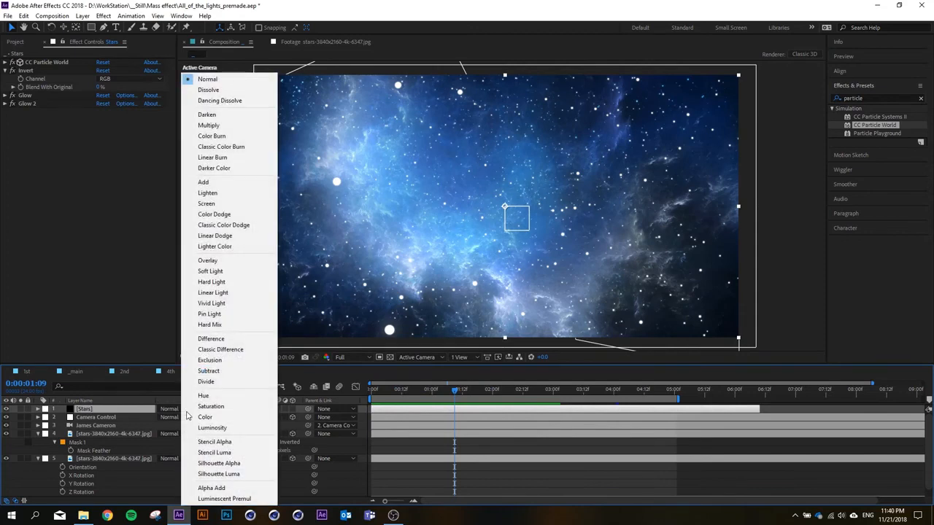
pyautogui.click(217, 182)
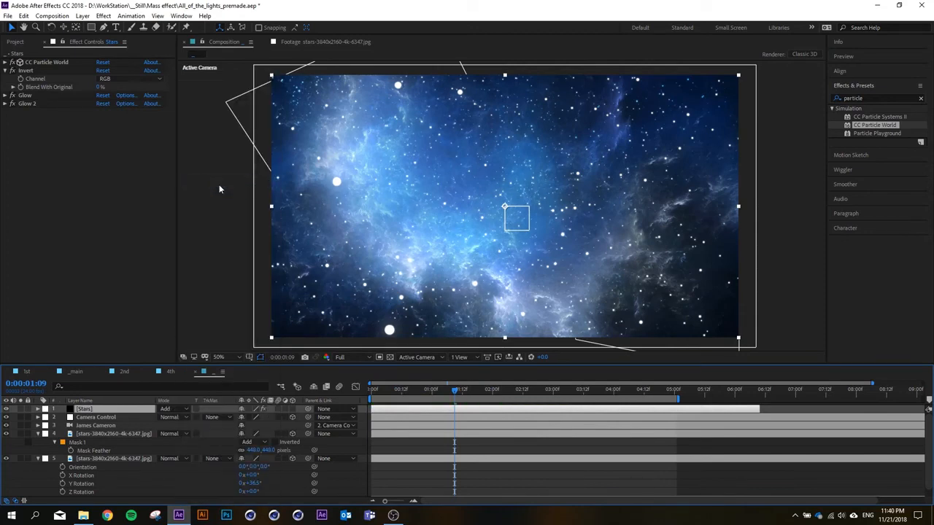
# Set the Stars layer's blending mode to Classic Color Dodge, briefly comparing it with Normal.
pyautogui.click(172, 411)
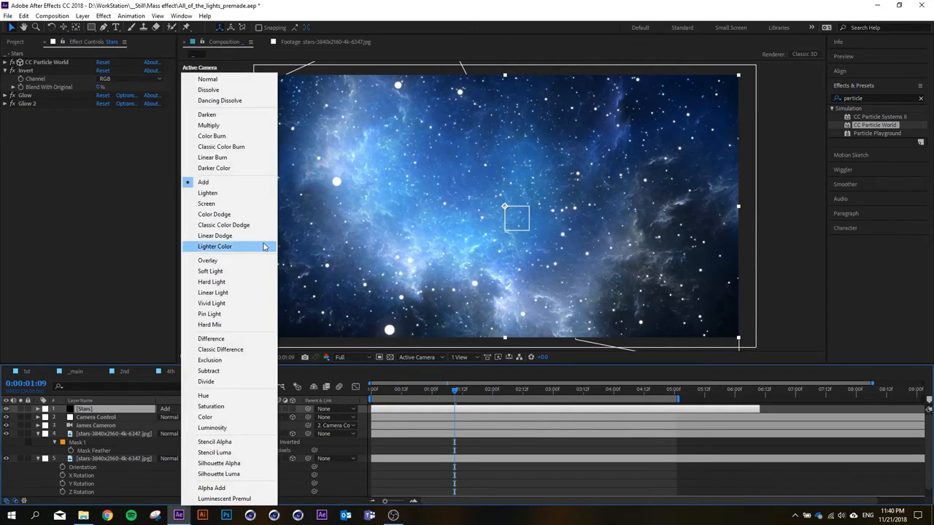
pyautogui.click(217, 229)
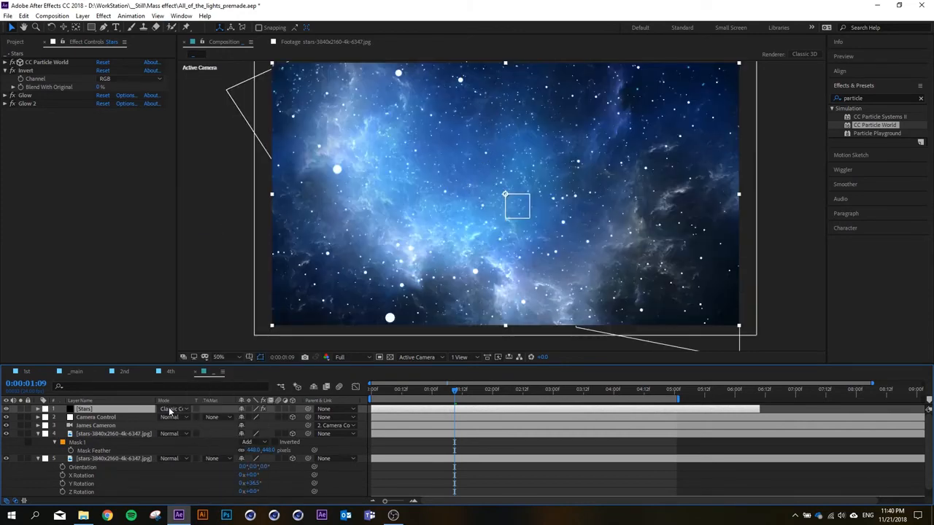
pyautogui.click(170, 410)
pyautogui.click(214, 80)
pyautogui.hotkey('ctrl', 'z')
# Examine how the stars blend with the nebula up close and at frames between 0:00:00:14 and 0:00:03:13.
pyautogui.scroll(3, 349, 176)
pyautogui.scroll(-2, 387, 175)
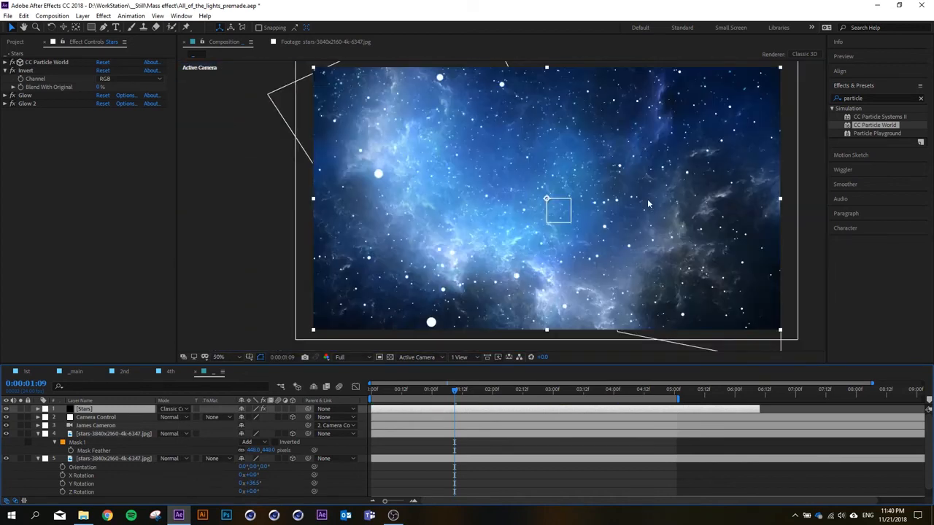
pyautogui.scroll(2, 648, 197)
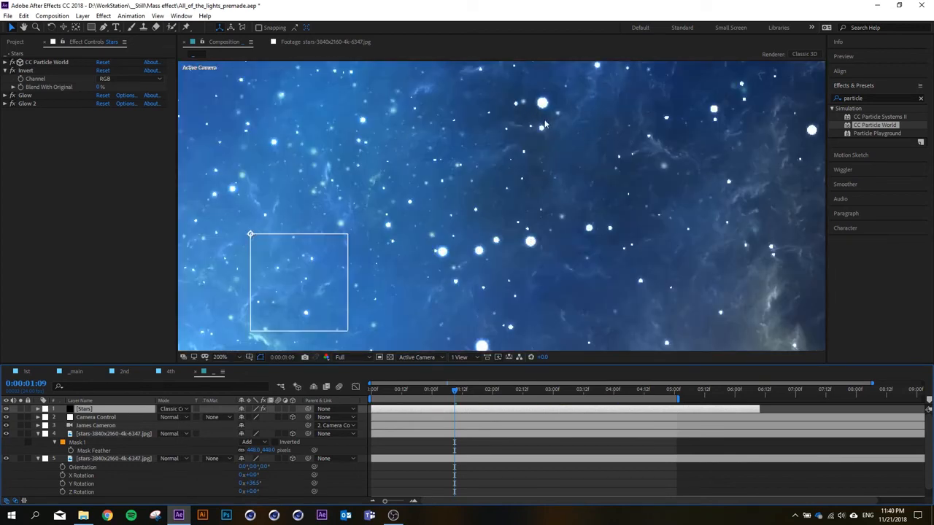
pyautogui.scroll(-5, 429, 262)
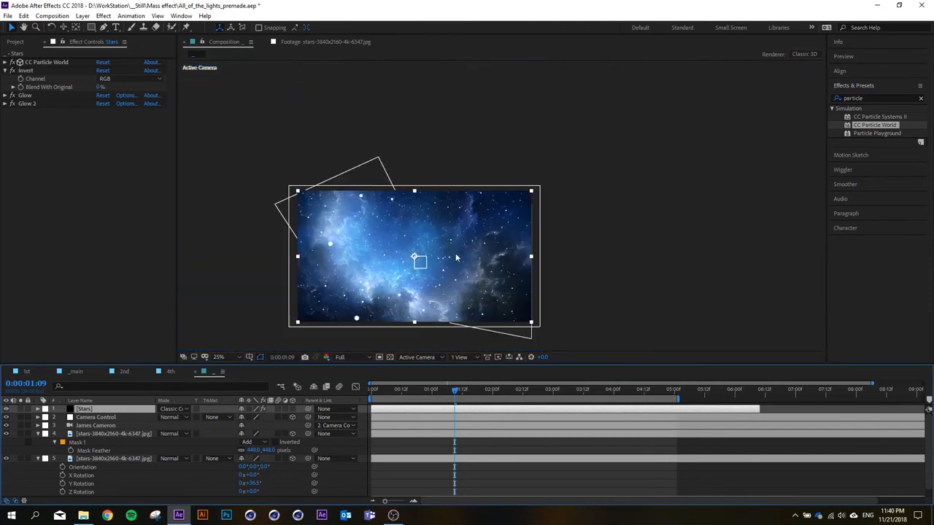
pyautogui.scroll(-1, 433, 261)
pyautogui.scroll(1, 429, 270)
pyautogui.scroll(1, 388, 280)
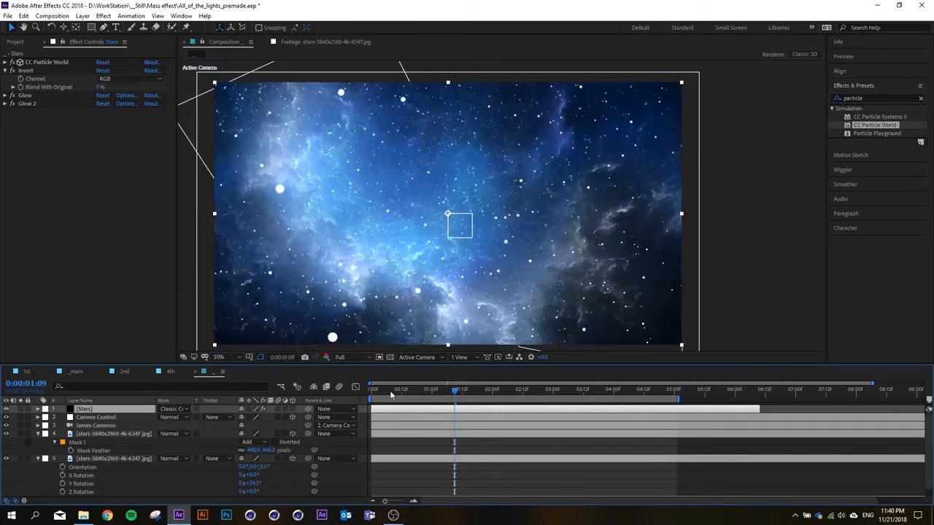
pyautogui.moveTo(390, 392)
pyautogui.mouseDown()
pyautogui.moveTo(467, 388)
pyautogui.moveTo(407, 391)
pyautogui.mouseUp()
pyautogui.scroll(2, 296, 254)
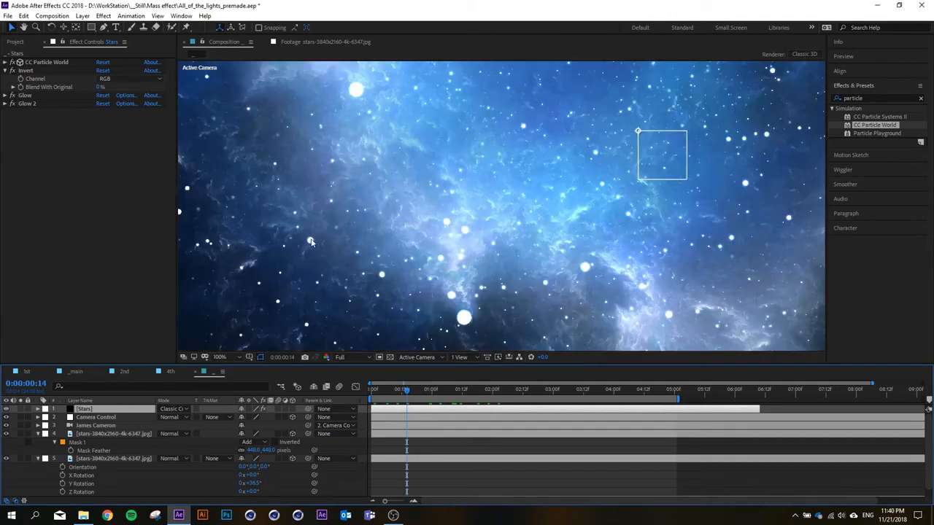
pyautogui.scroll(4, 310, 243)
pyautogui.scroll(-6, 346, 240)
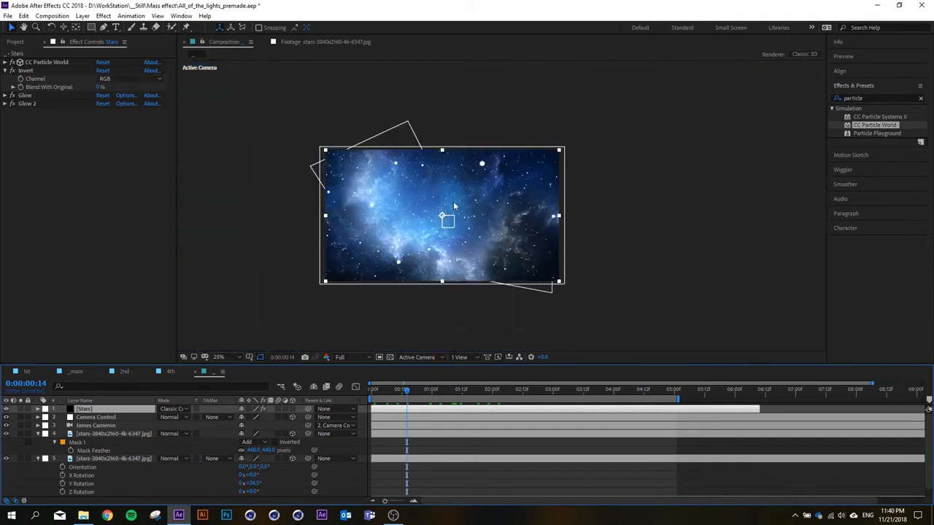
pyautogui.moveTo(407, 390); pyautogui.dragTo(455, 409)
pyautogui.moveTo(534, 420); pyautogui.dragTo(586, 425)
# Collapse the Invert effect's settings and the expanded properties of the space image layers.
pyautogui.click(26, 172)
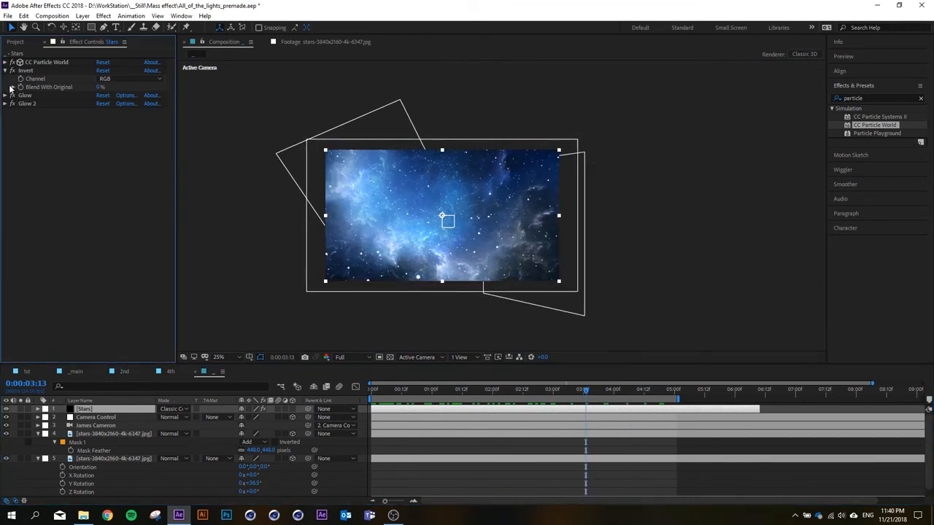
pyautogui.click(5, 71)
pyautogui.click(38, 434)
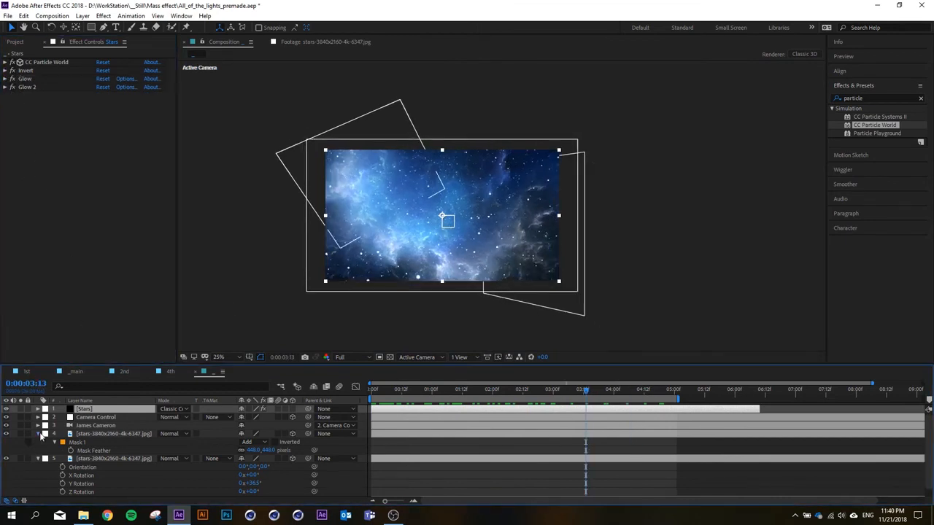
pyautogui.click(38, 442)
pyautogui.click(39, 450)
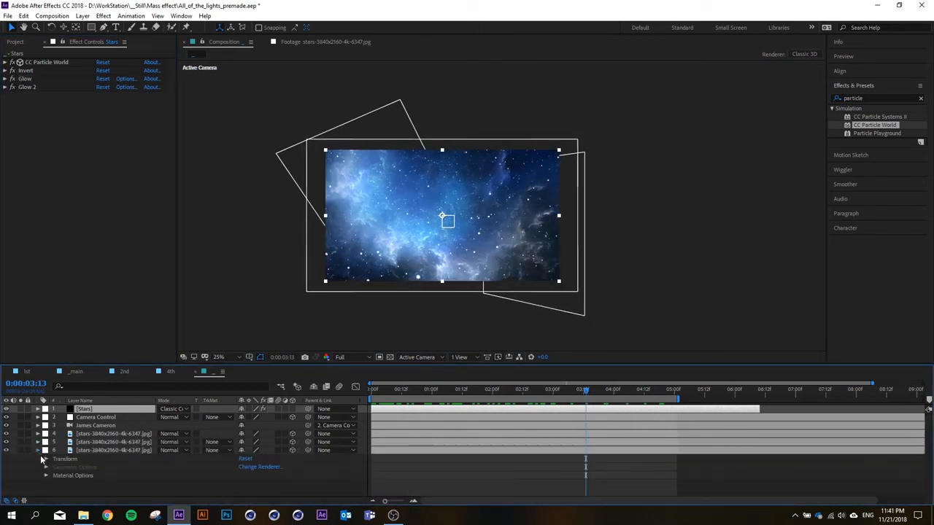
pyautogui.click(71, 478)
pyautogui.scroll(-1, 397, 217)
pyautogui.scroll(2, 400, 222)
pyautogui.scroll(-1, 411, 216)
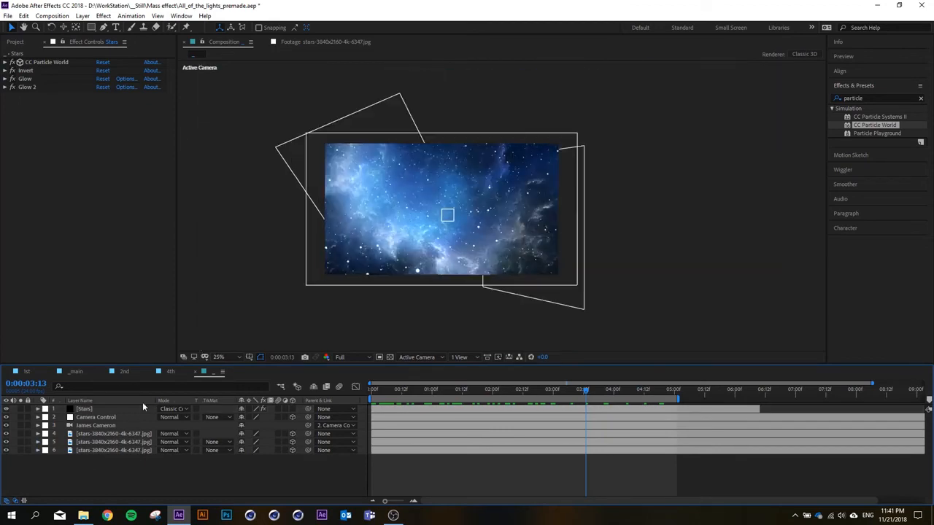
# Apply the Starglow effect to the Stars layer.
pyautogui.click(104, 410)
pyautogui.scroll(1, 449, 231)
pyautogui.hotkey('ctrl', 'space')
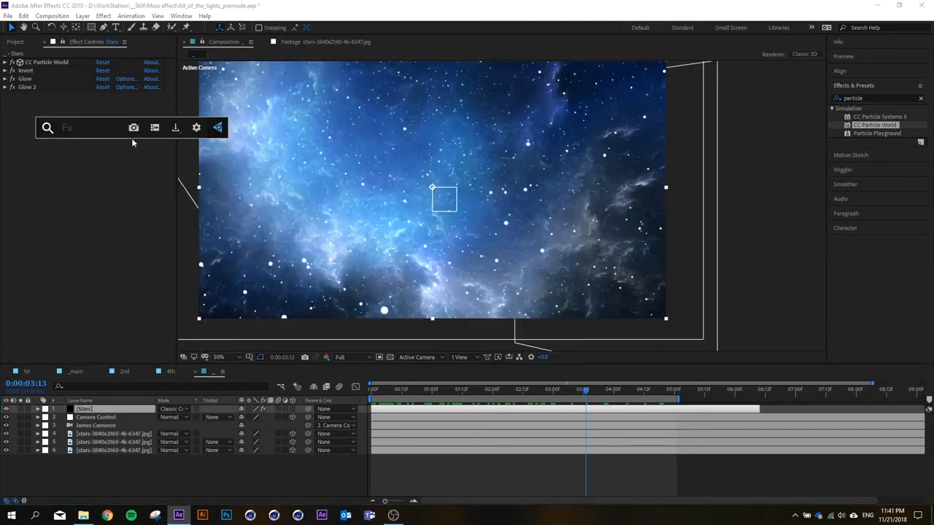
pyautogui.write('starg')
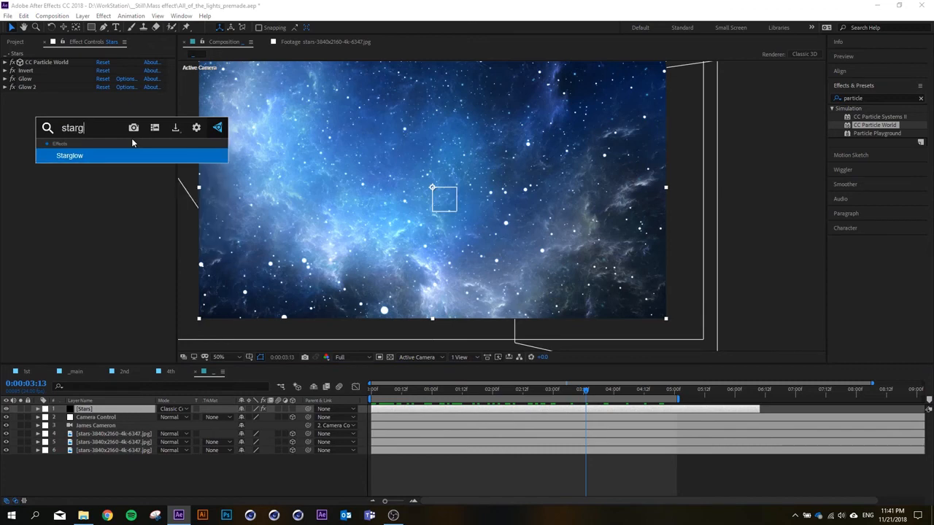
pyautogui.press('BackSpace')
pyautogui.write('glow')
pyautogui.press('BackSpace')
pyautogui.press('BackSpace')
pyautogui.press('Return')
pyautogui.scroll(-1, 410, 175)
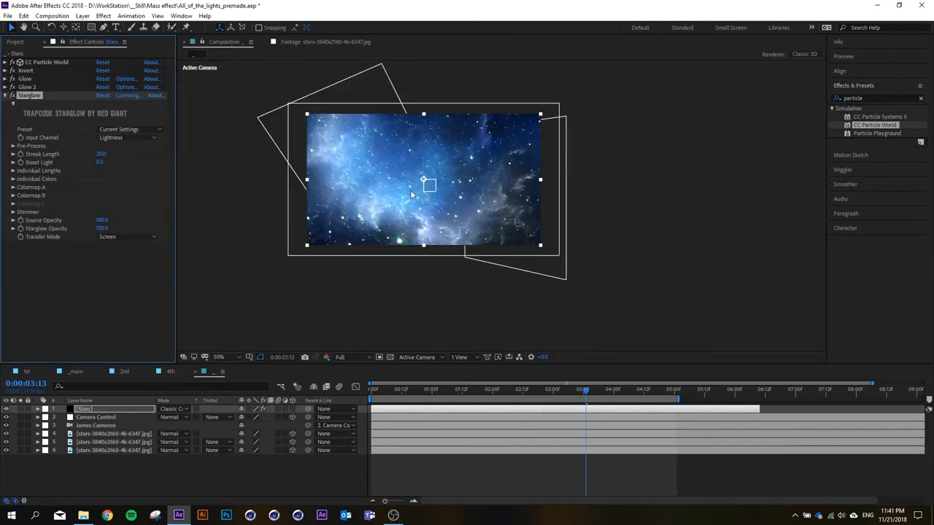
# Try the White Y, White X and Xmas Star presets of the Starglow effect on the Stars layer.
pyautogui.scroll(1, 410, 190)
pyautogui.click(130, 133)
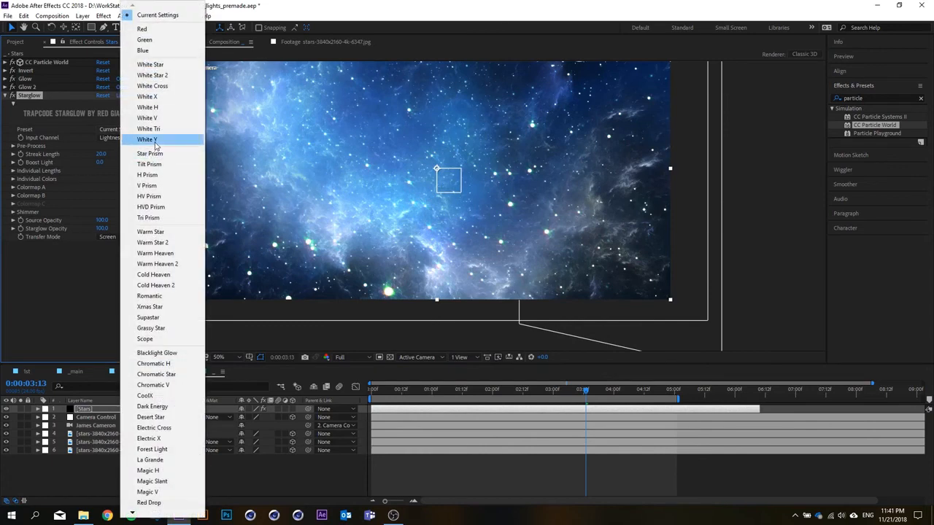
pyautogui.click(154, 142)
pyautogui.click(145, 129)
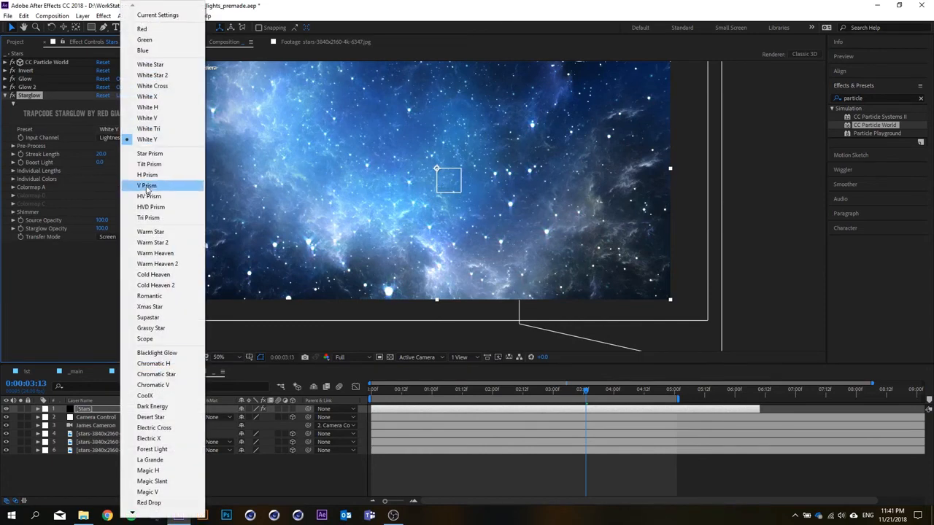
pyautogui.click(159, 101)
pyautogui.click(138, 129)
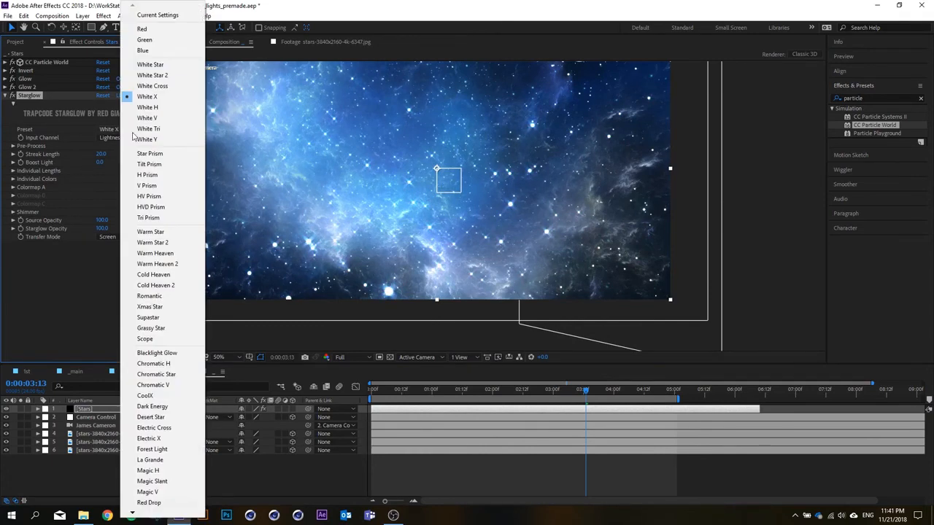
pyautogui.click(160, 306)
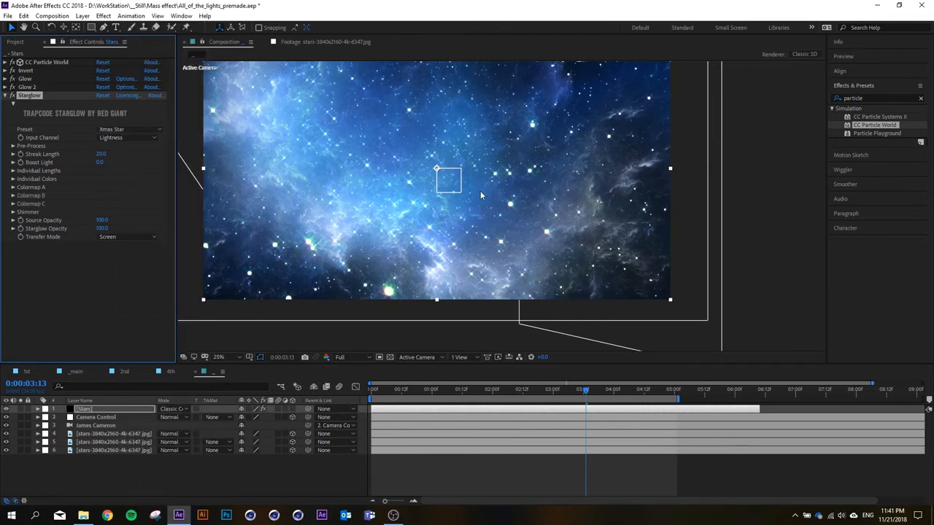
# Try the Scope and Chromatic H presets of the Starglow effect on the Stars layer.
pyautogui.moveTo(192, 213); pyautogui.dragTo(215, 193)
pyautogui.click(127, 129)
pyautogui.click(154, 336)
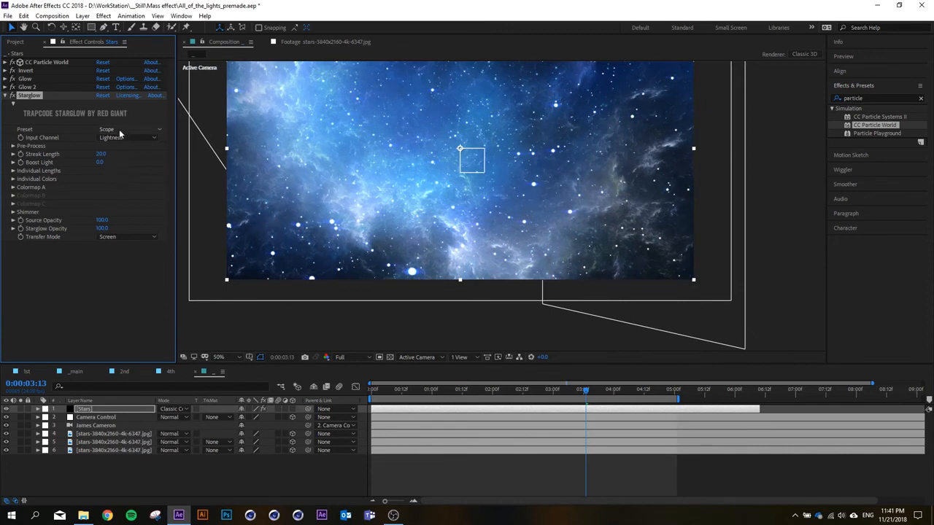
pyautogui.click(120, 132)
pyautogui.click(153, 363)
# Try the Electric Cross preset, then remove the Starglow effect from the Stars layer.
pyautogui.click(137, 132)
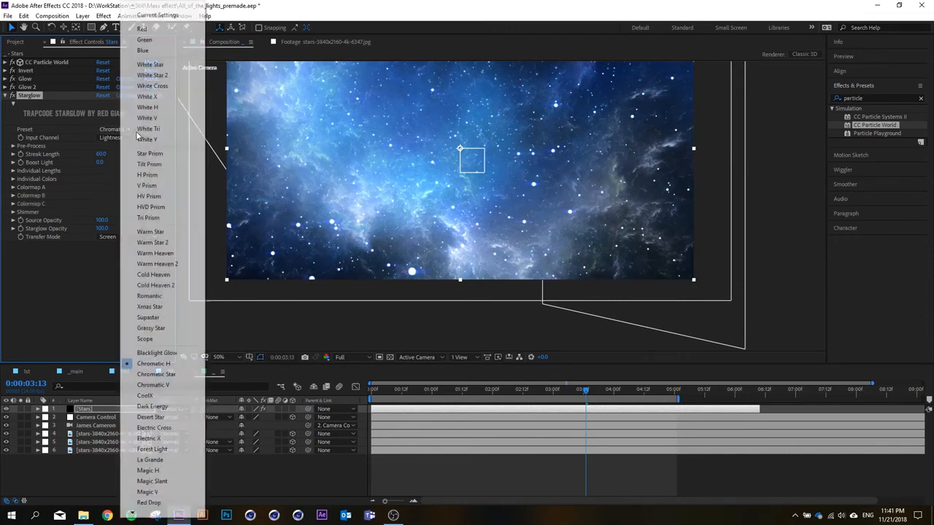
pyautogui.click(153, 428)
pyautogui.scroll(-1, 441, 248)
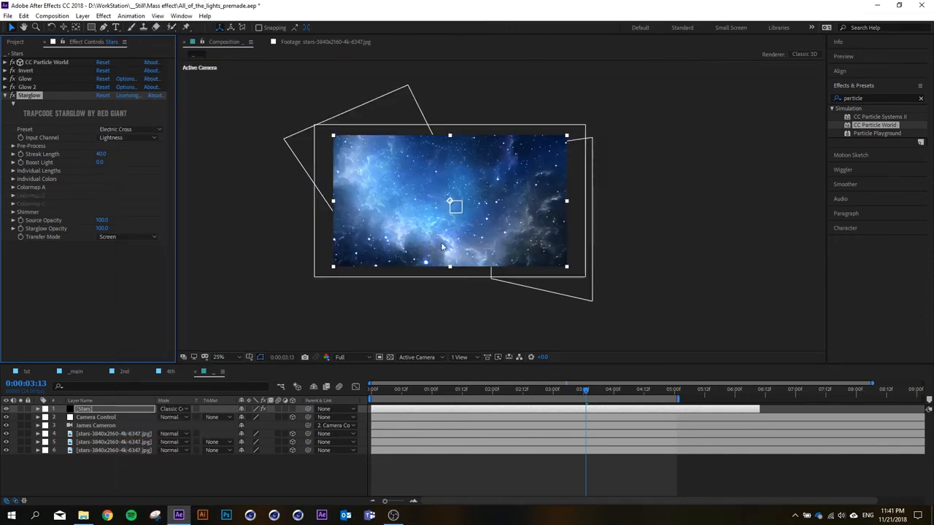
pyautogui.scroll(1, 442, 248)
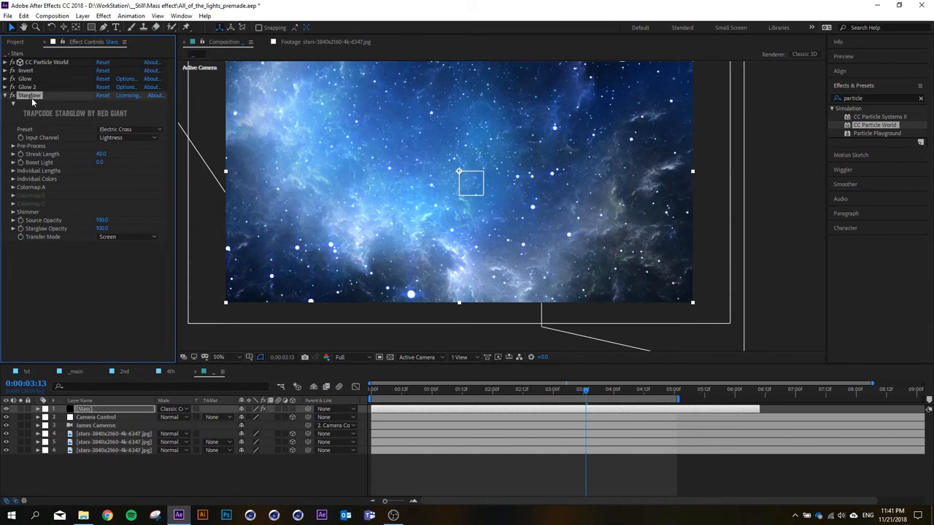
pyautogui.press('Delete')
# Add a new adjustment layer above the Stars layer and apply the Optics Compensation effect to it.
pyautogui.rightClick(124, 476)
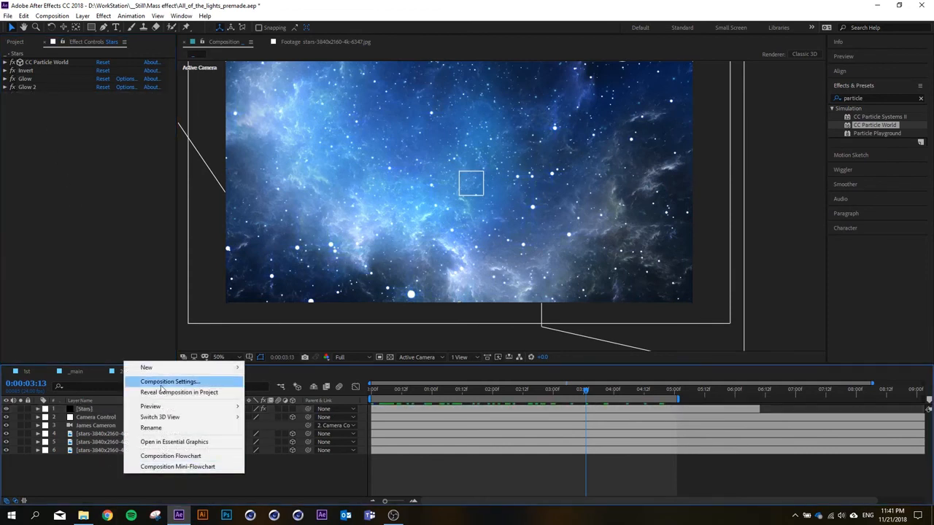
pyautogui.moveTo(201, 370)
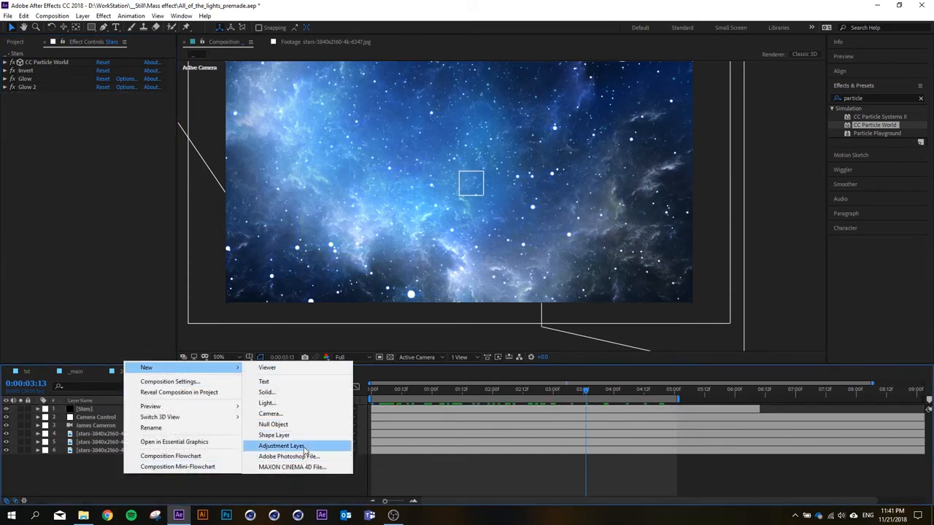
pyautogui.click(278, 447)
pyautogui.hotkey('ctrl', 'space')
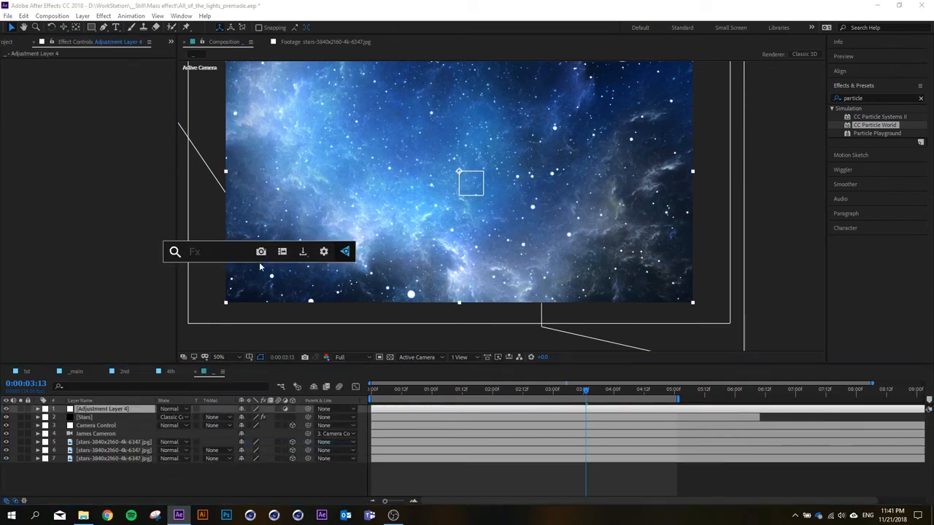
pyautogui.write('optics')
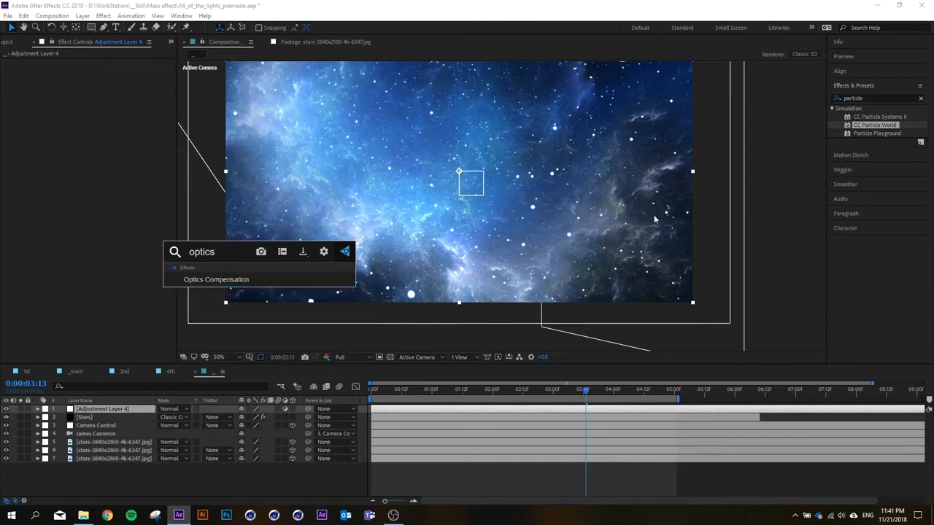
pyautogui.click(848, 99)
pyautogui.write('optics')
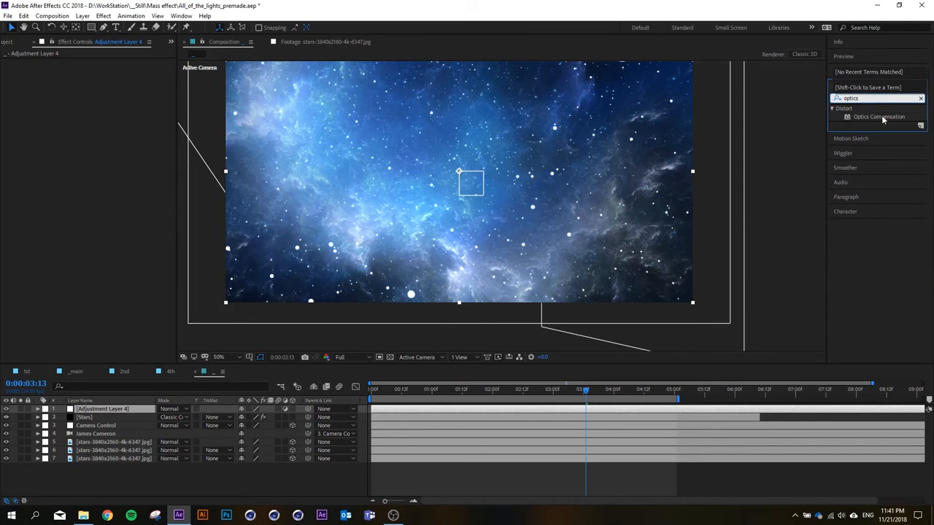
pyautogui.doubleClick(879, 117)
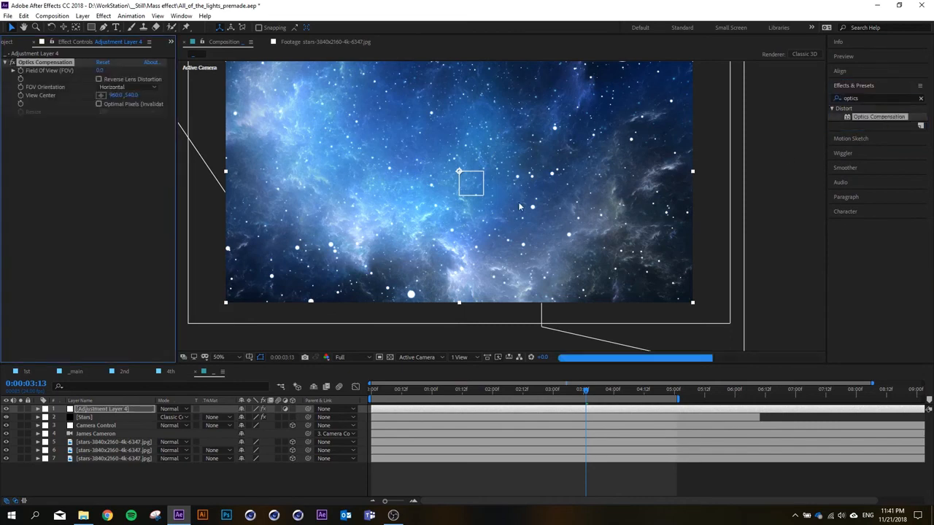
# Turn on Reverse Lens Distortion for Optics Compensation and raise the Field of View to 66.4.
pyautogui.scroll(-2, 397, 191)
pyautogui.scroll(2, 397, 189)
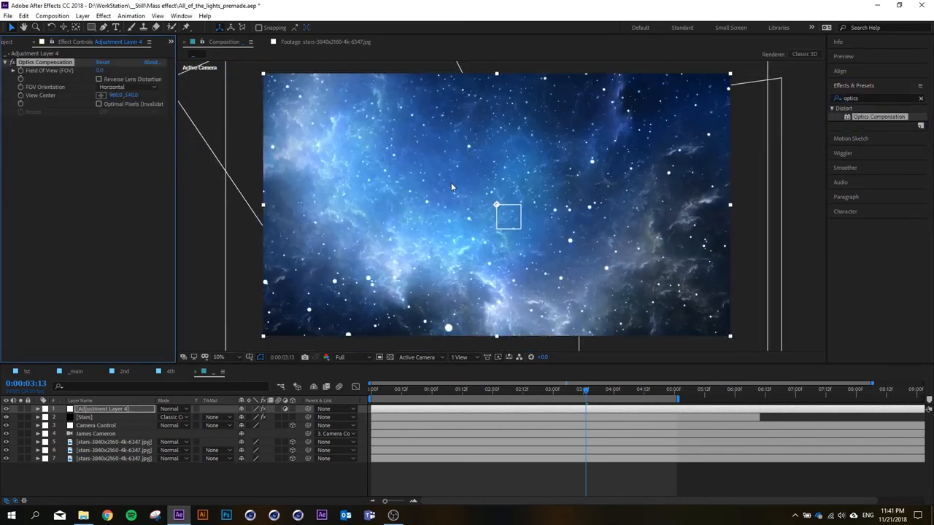
pyautogui.click(134, 165)
pyautogui.click(105, 81)
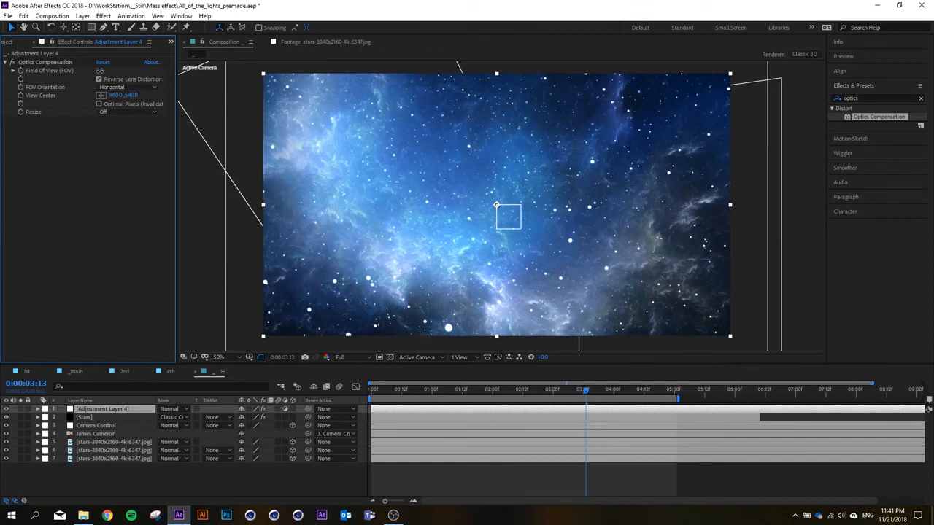
pyautogui.moveTo(100, 71); pyautogui.dragTo(410, 110)
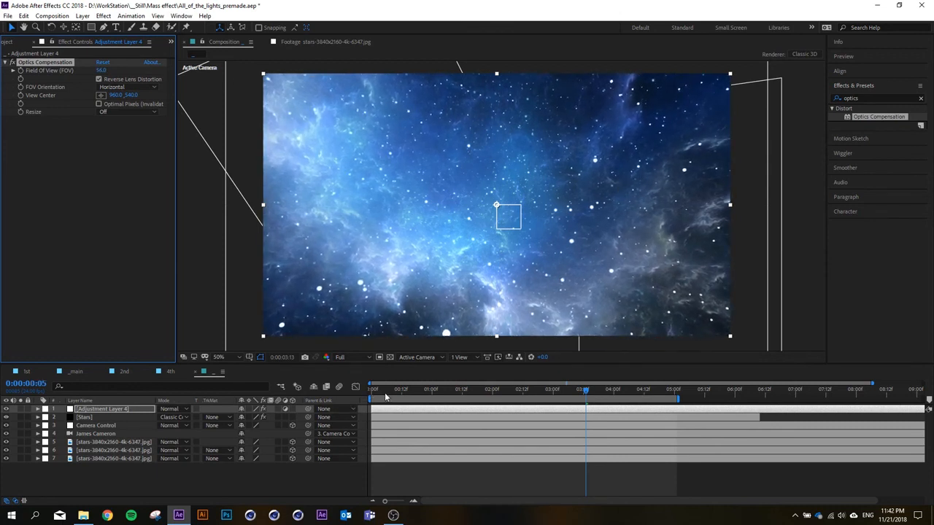
pyautogui.moveTo(386, 396); pyautogui.dragTo(520, 389)
pyautogui.moveTo(103, 71); pyautogui.dragTo(159, 76)
# Examine the finished nebula shot in the 2nd composition up to 0:00:00:20 and return to the current composition.
pyautogui.click(94, 205)
pyautogui.click(124, 372)
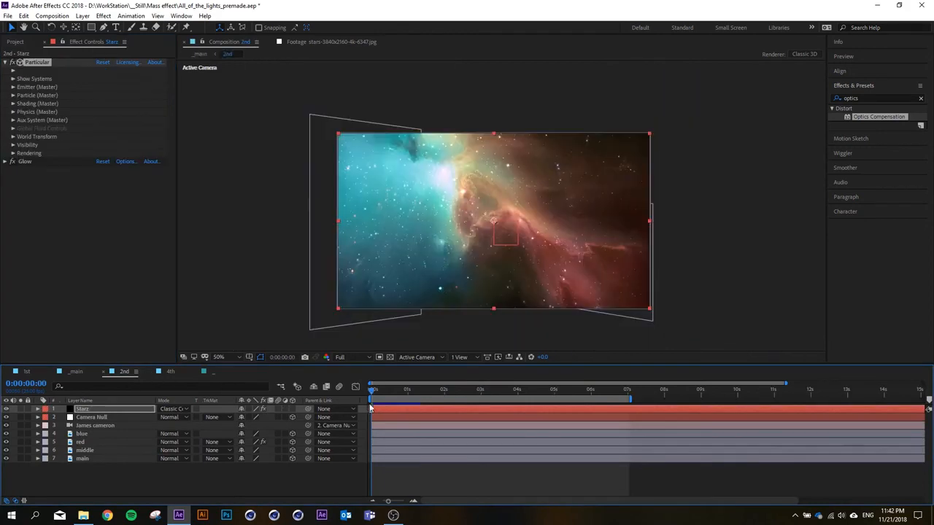
pyautogui.moveTo(394, 394)
pyautogui.mouseDown()
pyautogui.moveTo(441, 388)
pyautogui.moveTo(400, 391)
pyautogui.mouseUp()
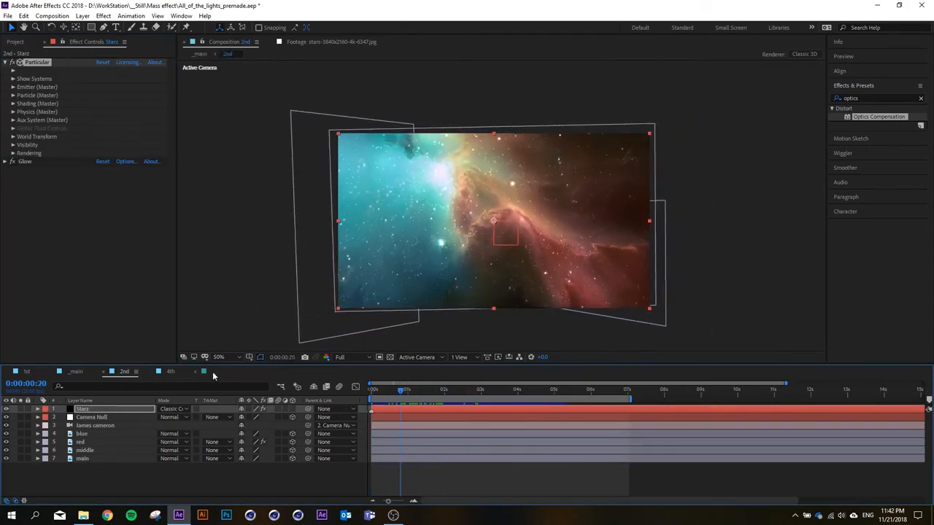
pyautogui.click(212, 372)
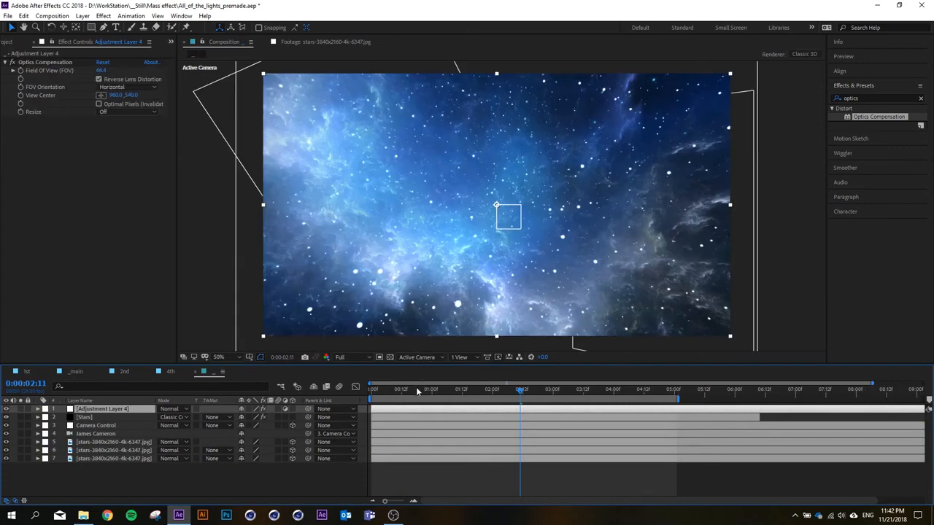
# Try an Optics Compensation Field of View of 146.5 and check the distortion up to 0:00:02:06.
pyautogui.moveTo(417, 392); pyautogui.dragTo(506, 394)
pyautogui.click(58, 63)
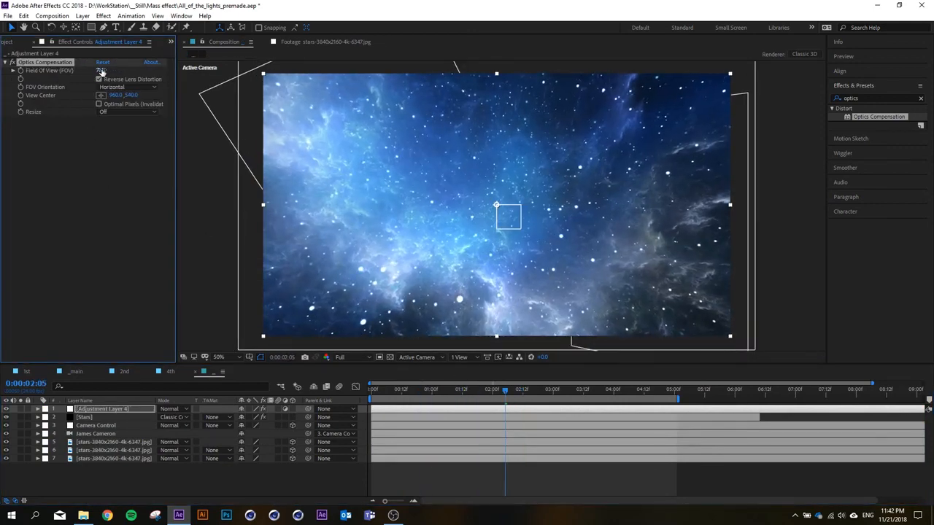
pyautogui.moveTo(100, 71); pyautogui.dragTo(176, 104)
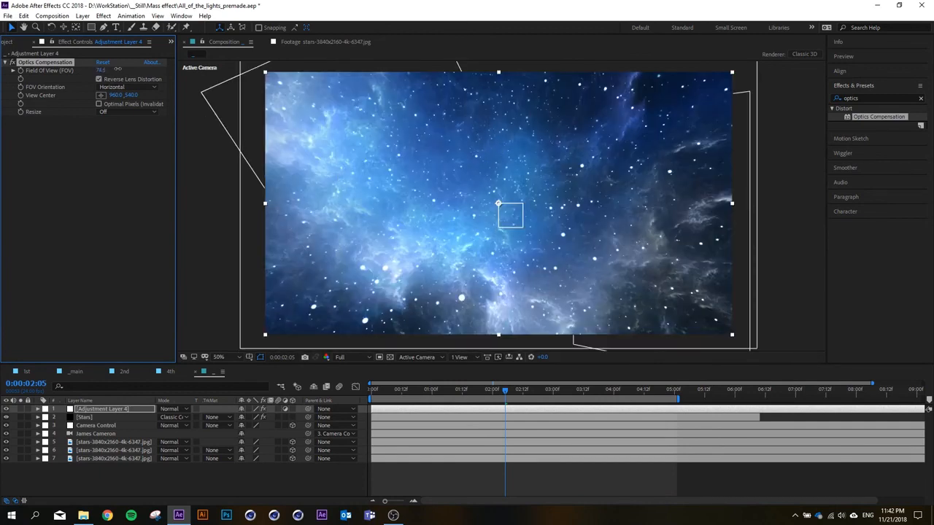
pyautogui.moveTo(117, 69)
pyautogui.mouseDown()
pyautogui.moveTo(545, 99)
pyautogui.moveTo(476, 302)
pyautogui.mouseUp()
pyautogui.moveTo(409, 394); pyautogui.dragTo(508, 392)
pyautogui.scroll(-2, 486, 205)
pyautogui.scroll(2, 483, 207)
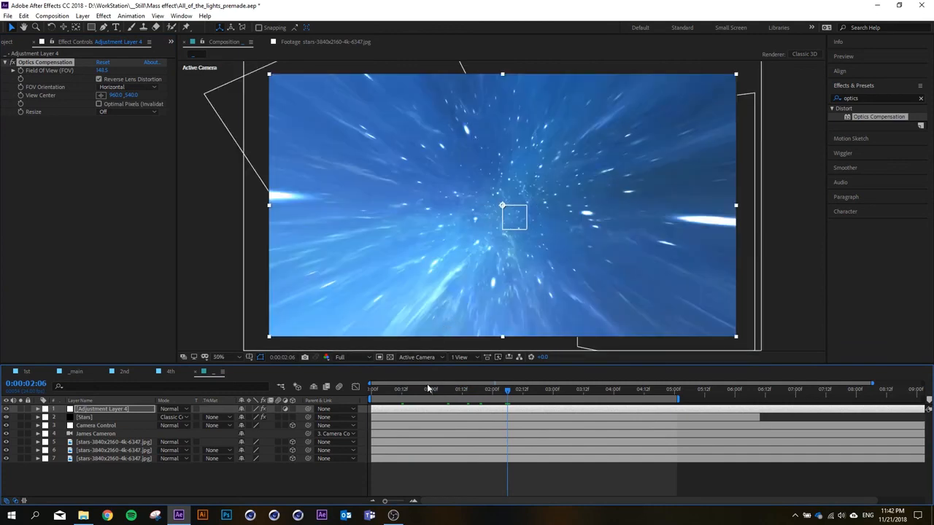
# Keyframe the Optics Compensation Field of View from 0.0 at 0:00:00:00 to 156.0 at 0:00:05:00.
pyautogui.moveTo(428, 391); pyautogui.dragTo(370, 396)
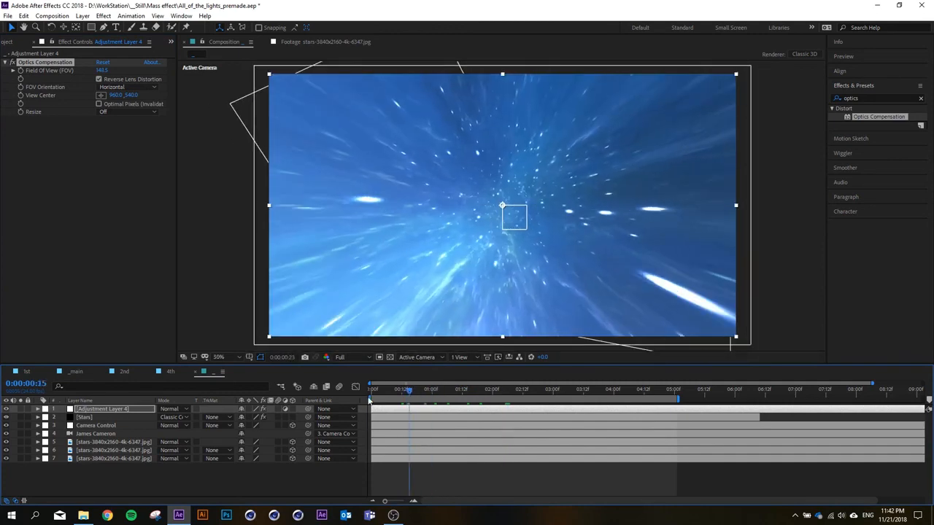
pyautogui.click(21, 71)
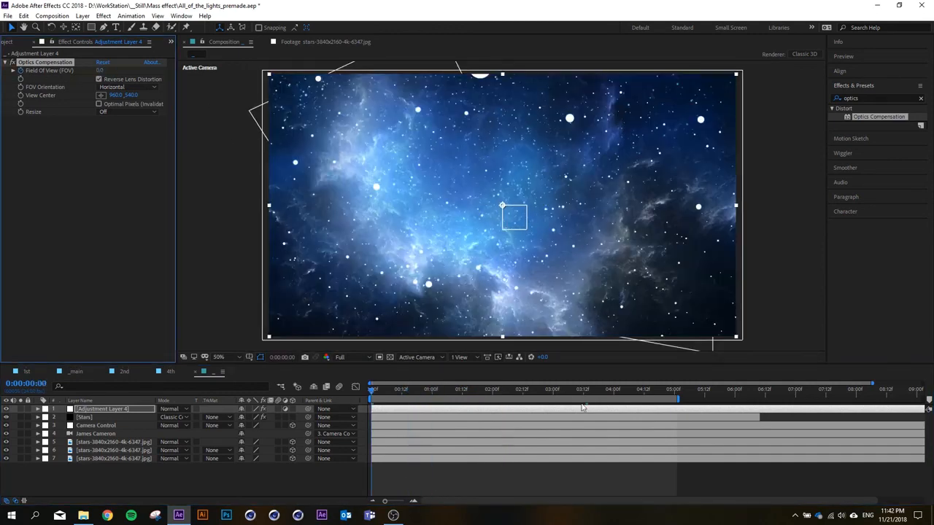
pyautogui.press('u')
pyautogui.click(665, 394)
pyautogui.moveTo(666, 394); pyautogui.dragTo(675, 394)
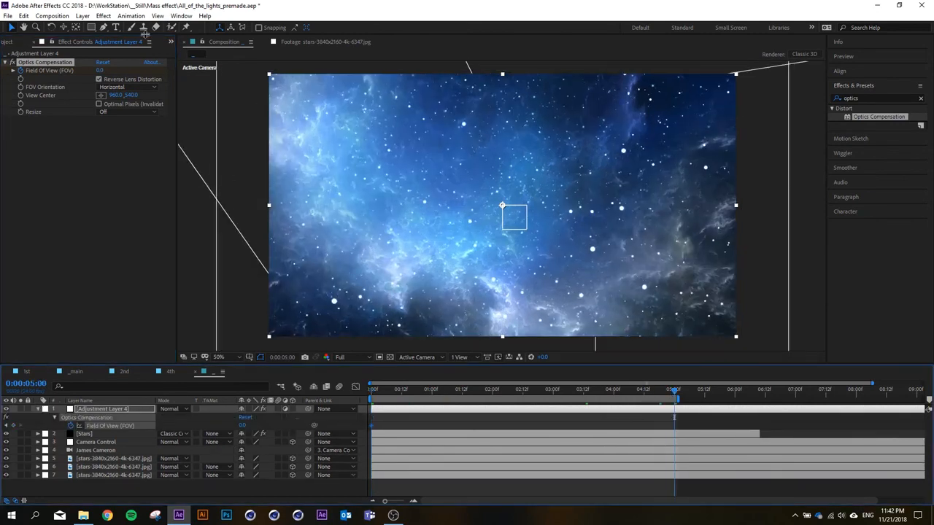
pyautogui.moveTo(100, 73); pyautogui.dragTo(153, 75)
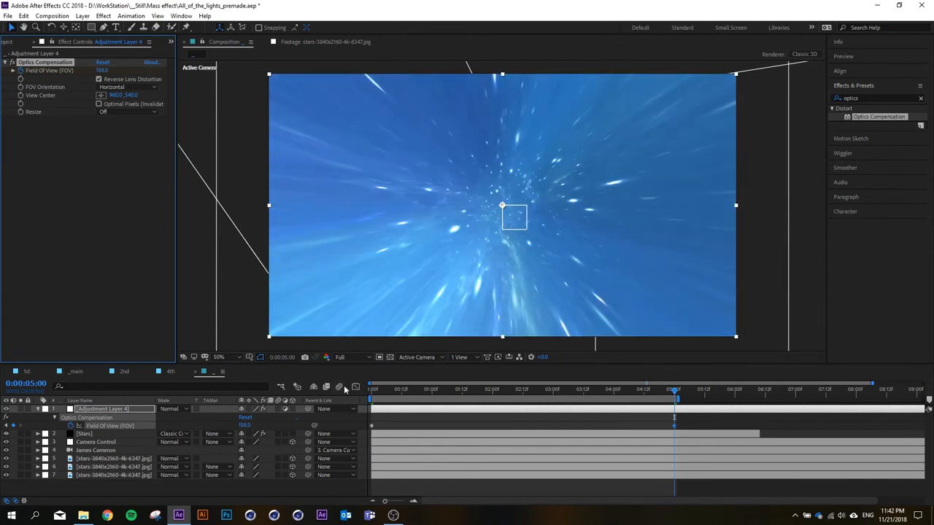
# Check the lens distortion animation up to 0:00:03:20 and apply Easy Ease to the first Field of View keyframe.
pyautogui.moveTo(373, 400); pyautogui.dragTo(603, 391)
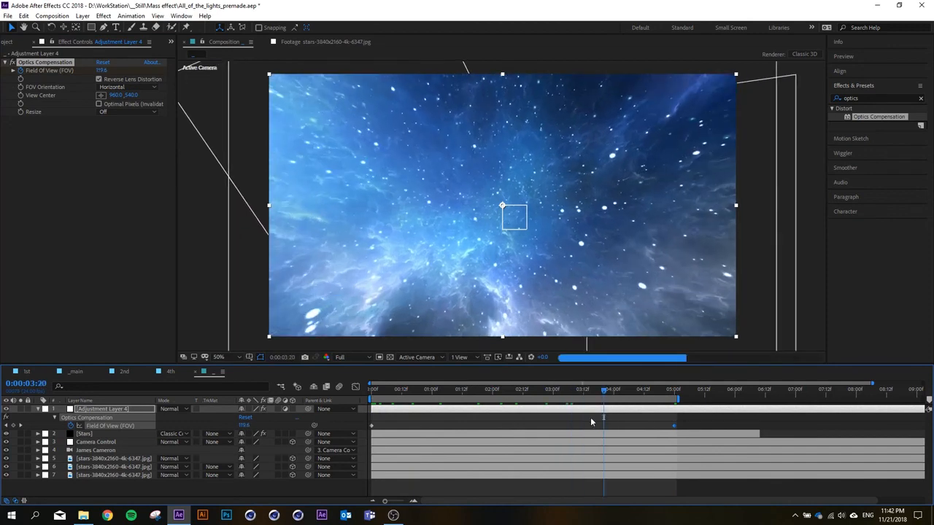
pyautogui.click(379, 422)
pyautogui.moveTo(367, 431); pyautogui.dragTo(381, 422)
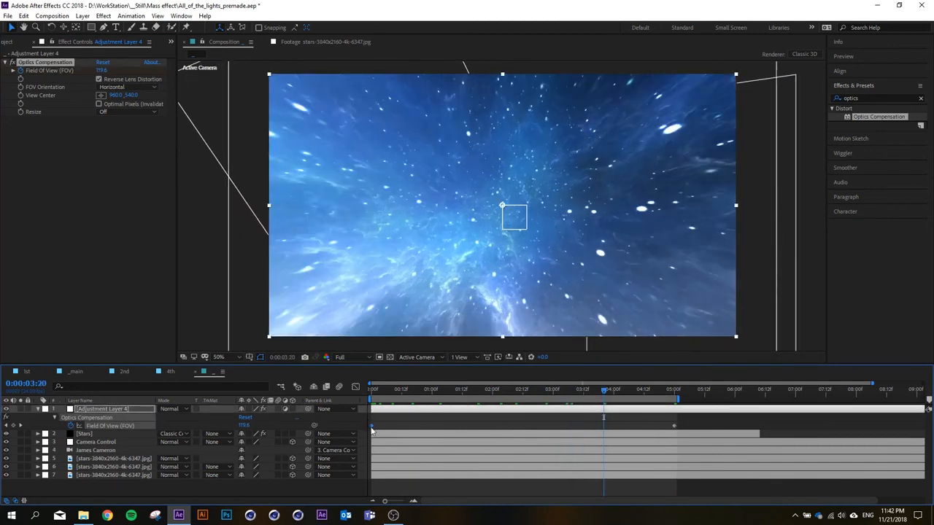
pyautogui.rightClick(372, 429)
pyautogui.moveTo(405, 421)
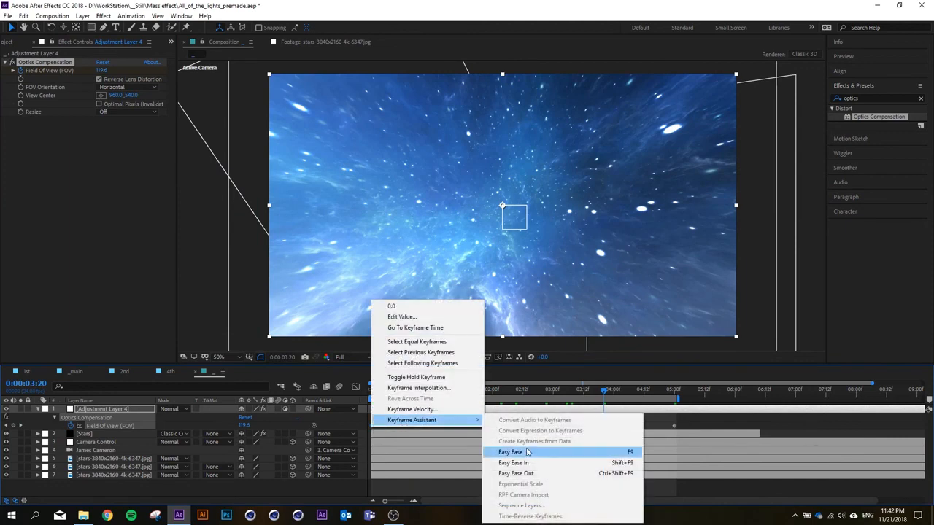
pyautogui.click(528, 452)
# Preview the eased lens distortion at different frames and collapse the adjustment layer's keyframed properties.
pyautogui.press('space')
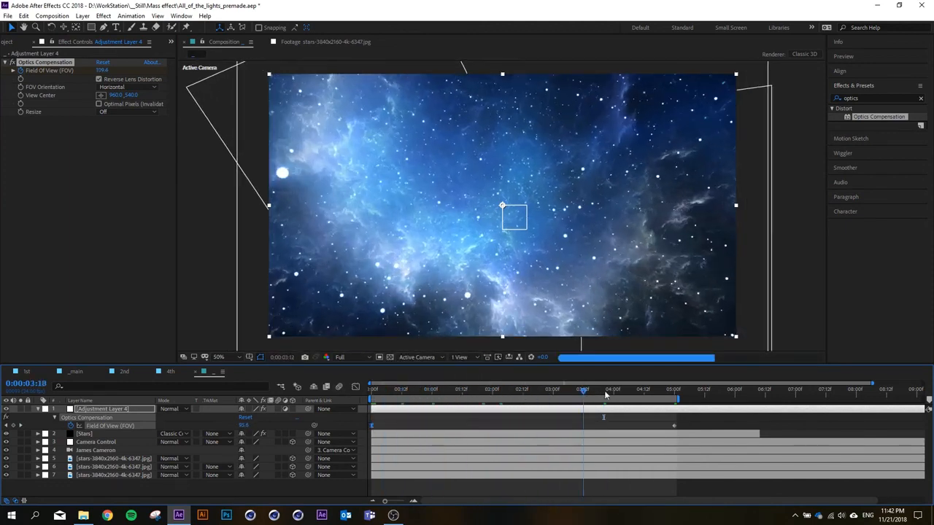
pyautogui.click(507, 400)
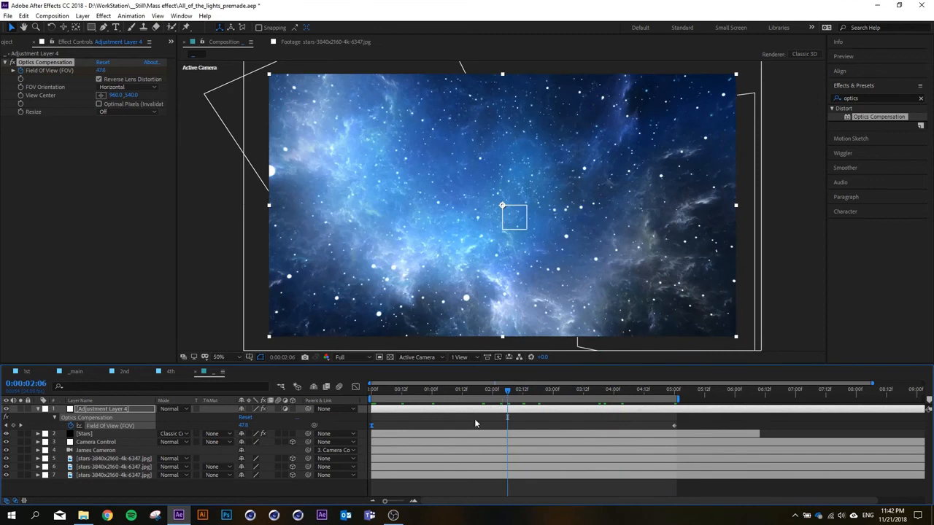
pyautogui.click(70, 323)
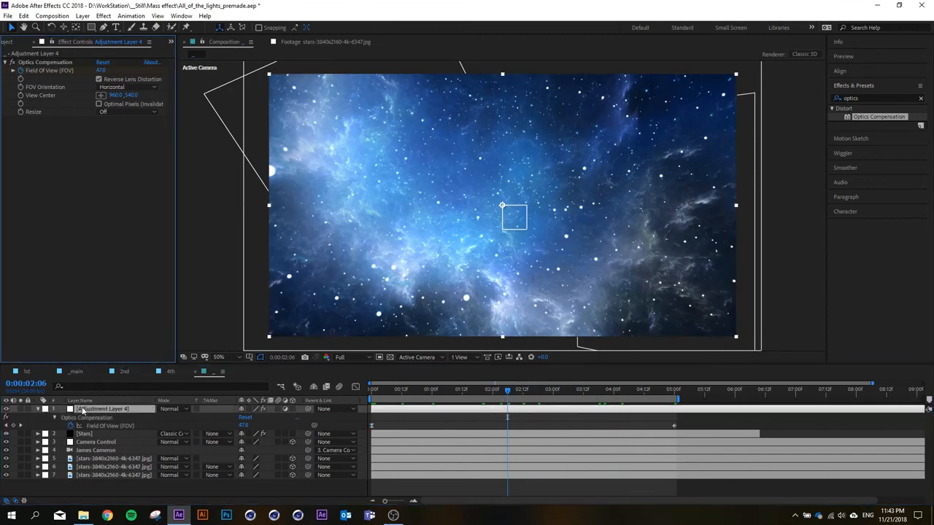
pyautogui.click(544, 419)
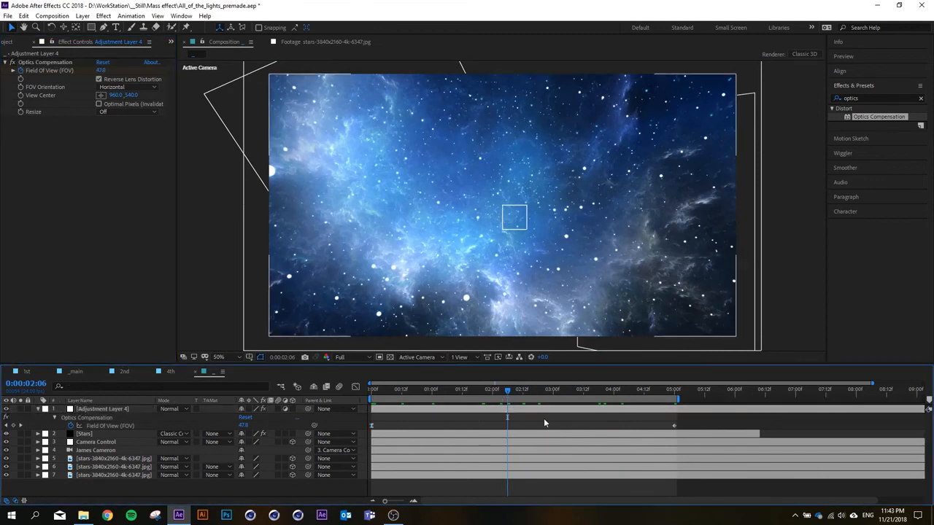
pyautogui.press('u')
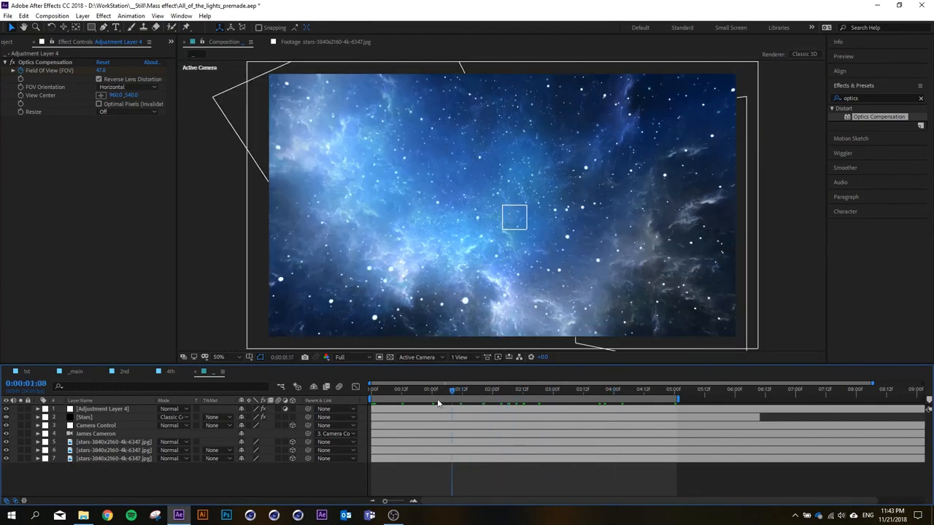